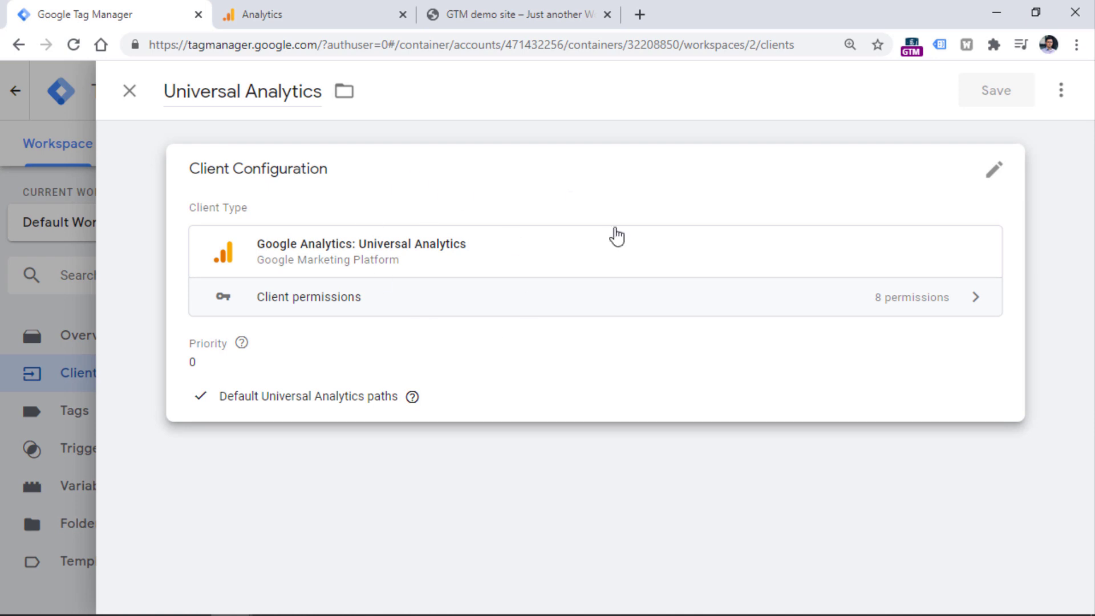
- Inspect the Universal Analytics client's configuration, particularly its Priority setting, and close it without changes
left_click(516, 375)
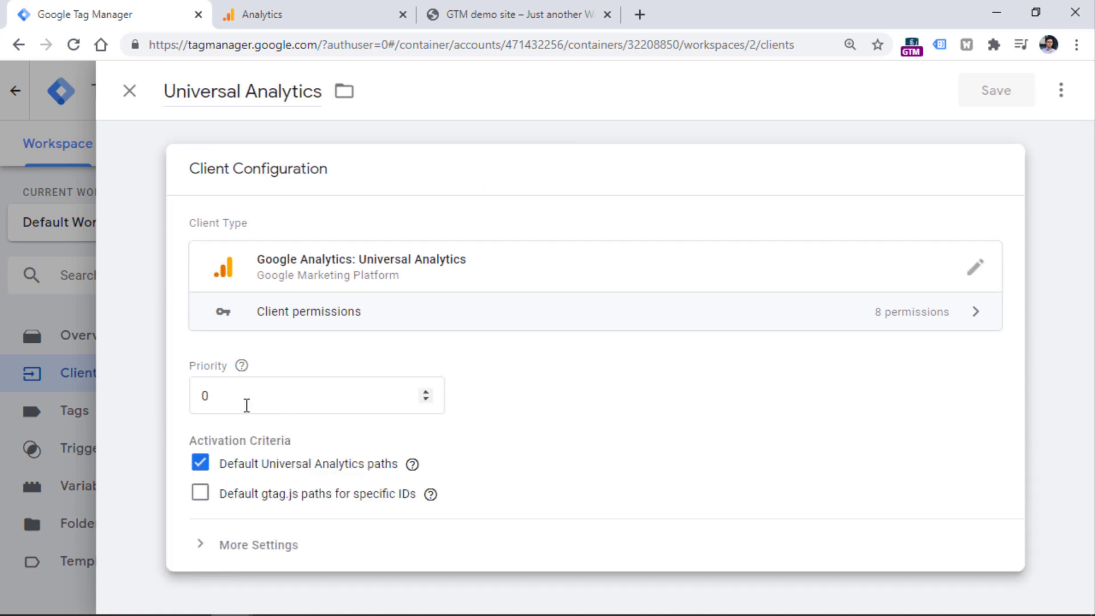
left_click(244, 399)
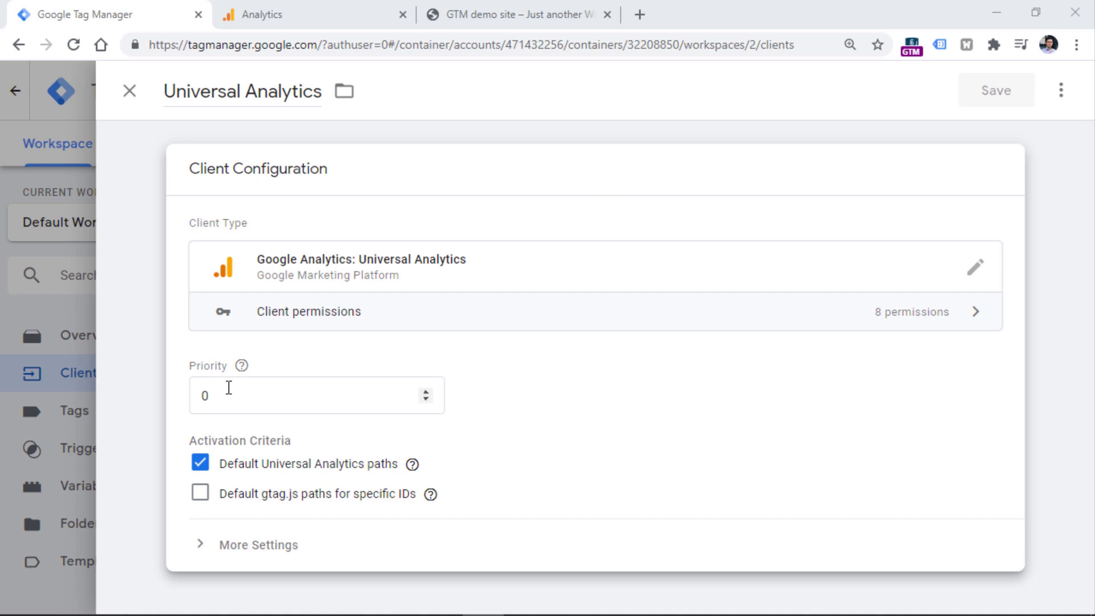
double_click(227, 394)
left_click(236, 397)
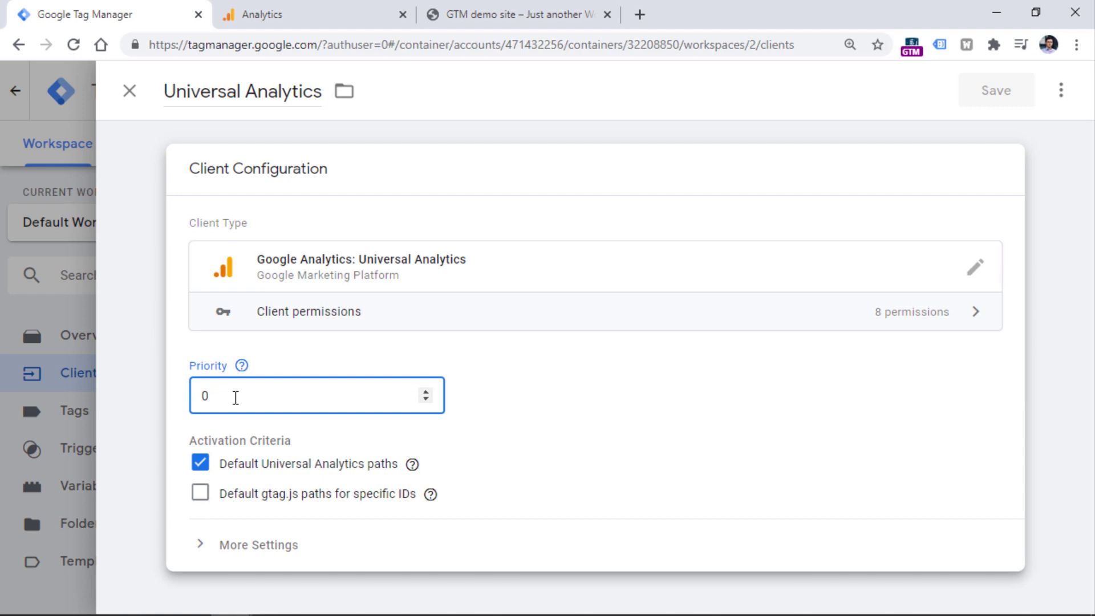
left_click(351, 349)
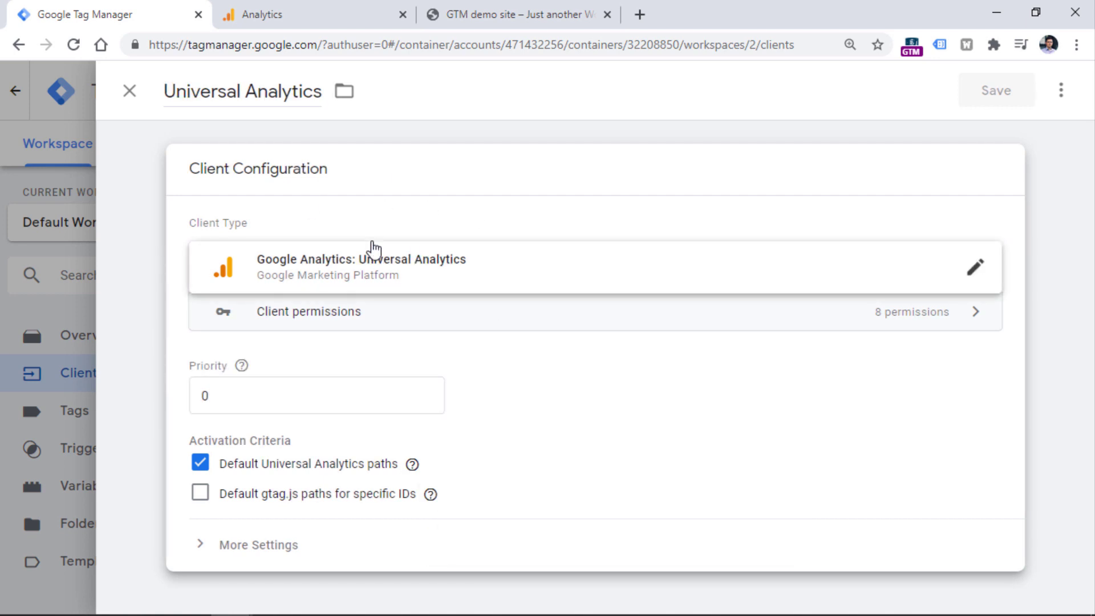
left_click(130, 92)
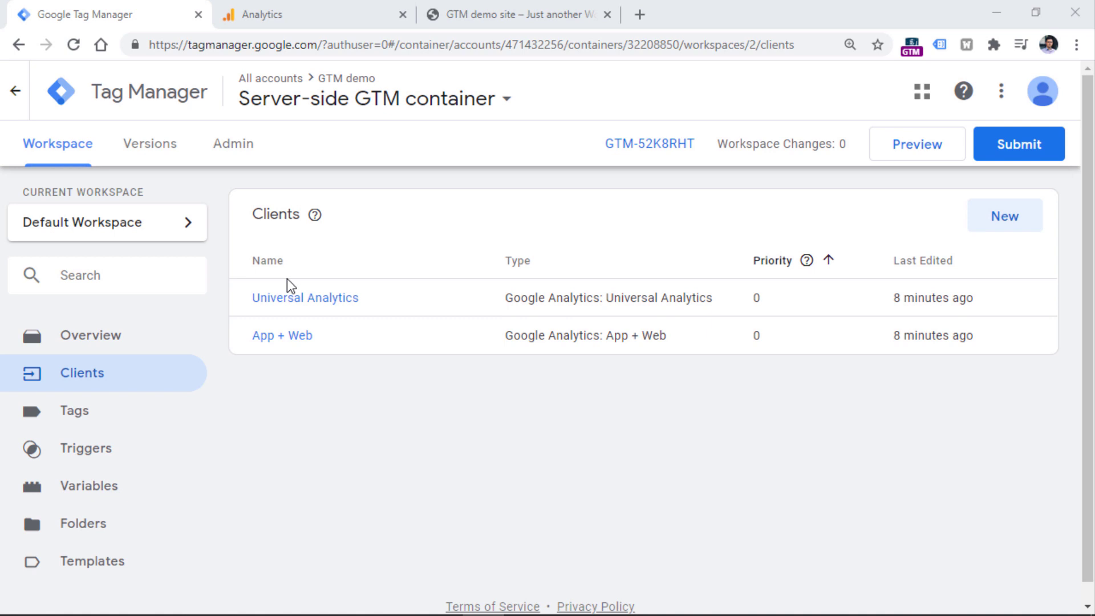
- Start a new tag, check the Community Template Gallery, and choose the Google Analytics: Universal Analytics tag type
left_click(78, 416)
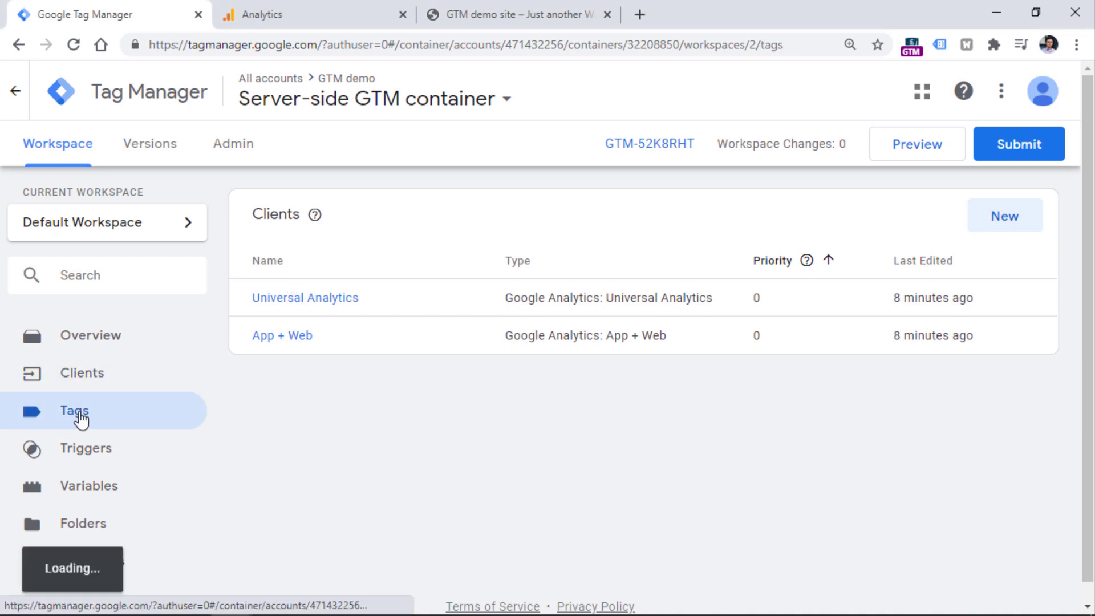
left_click(976, 225)
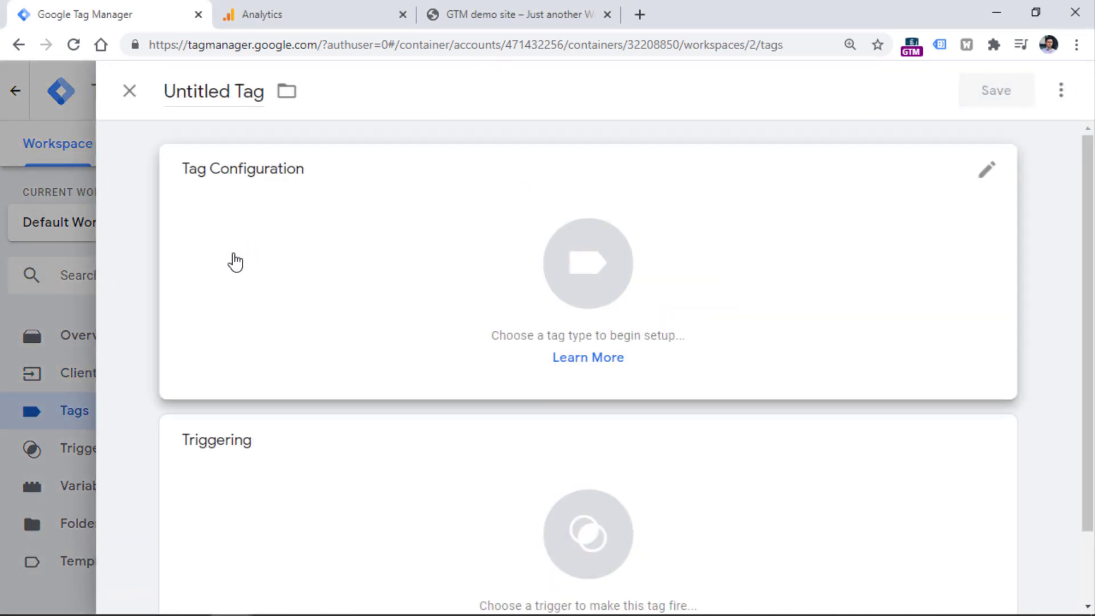
left_click(312, 274)
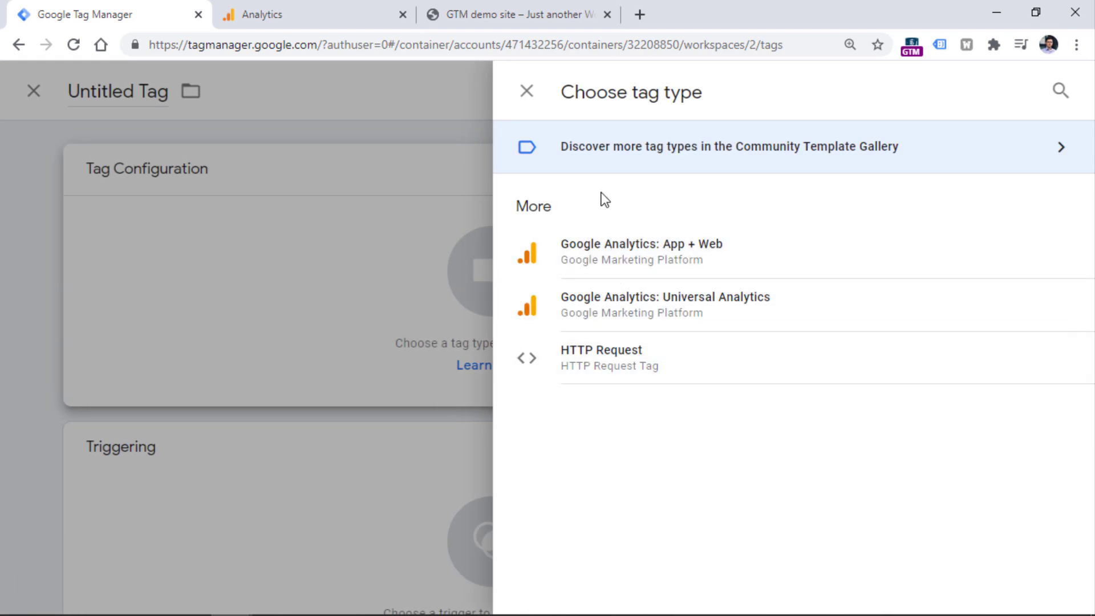
left_click(792, 150)
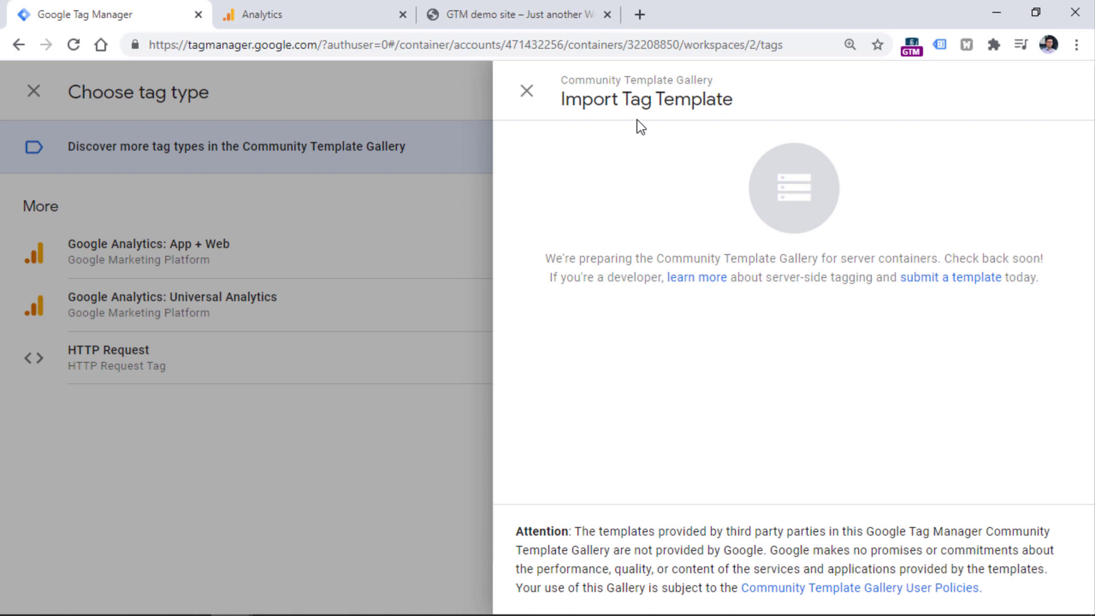
left_click(526, 90)
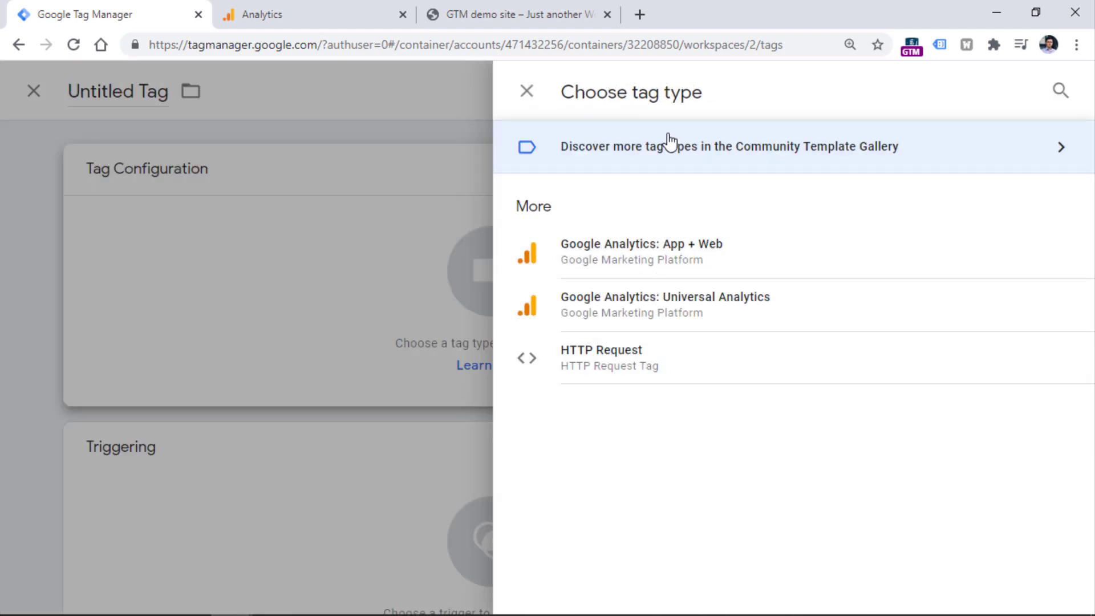
left_click(655, 312)
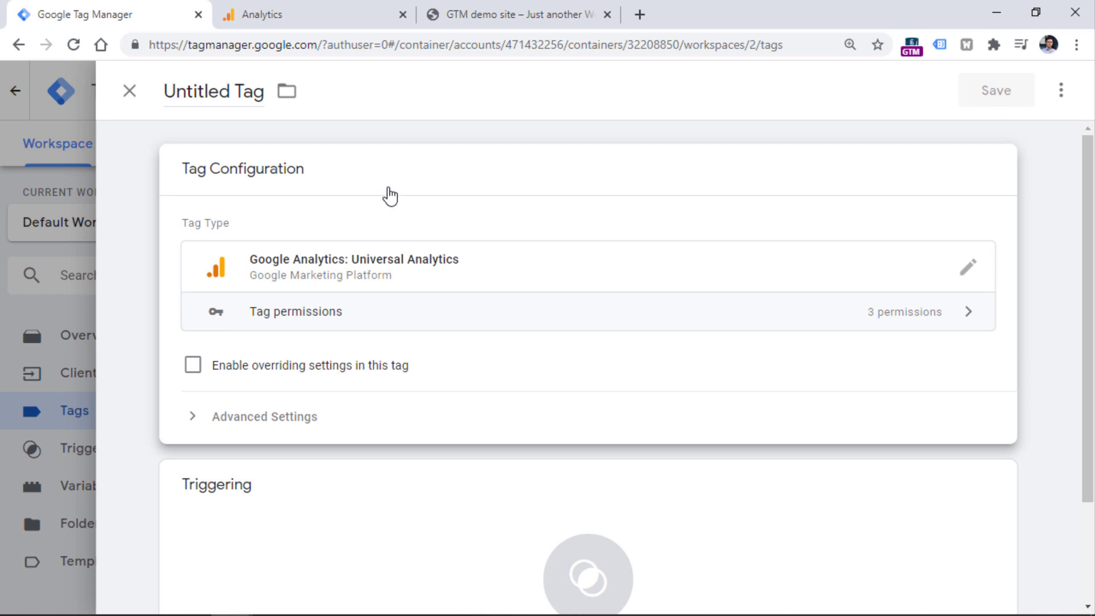
- Enable overriding settings in the tag to examine the Measurement ID field, and disable overriding again
left_click(193, 365)
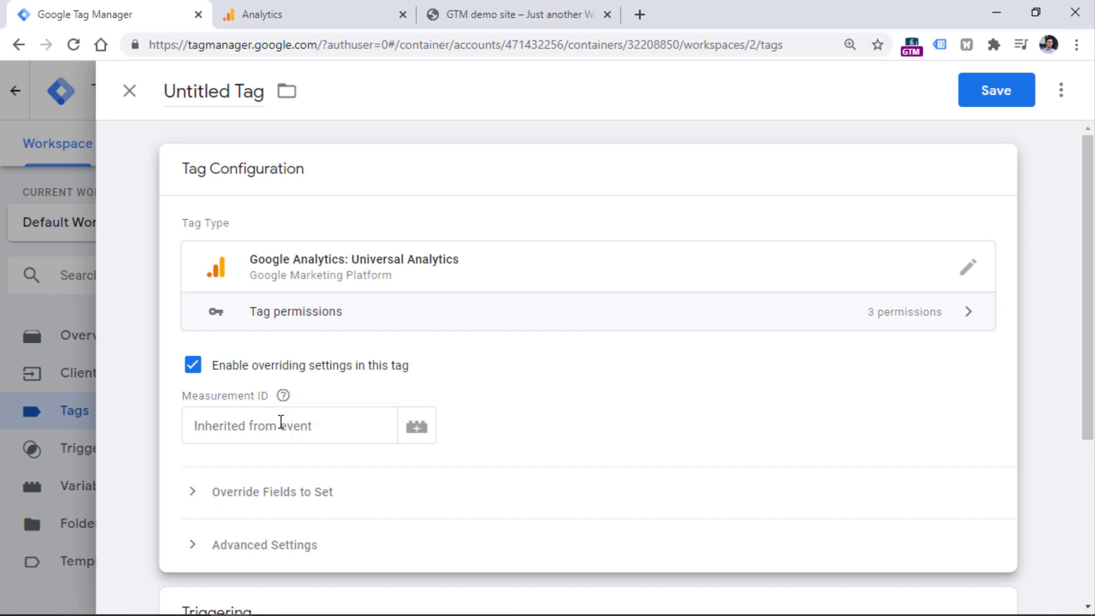
left_click(281, 422)
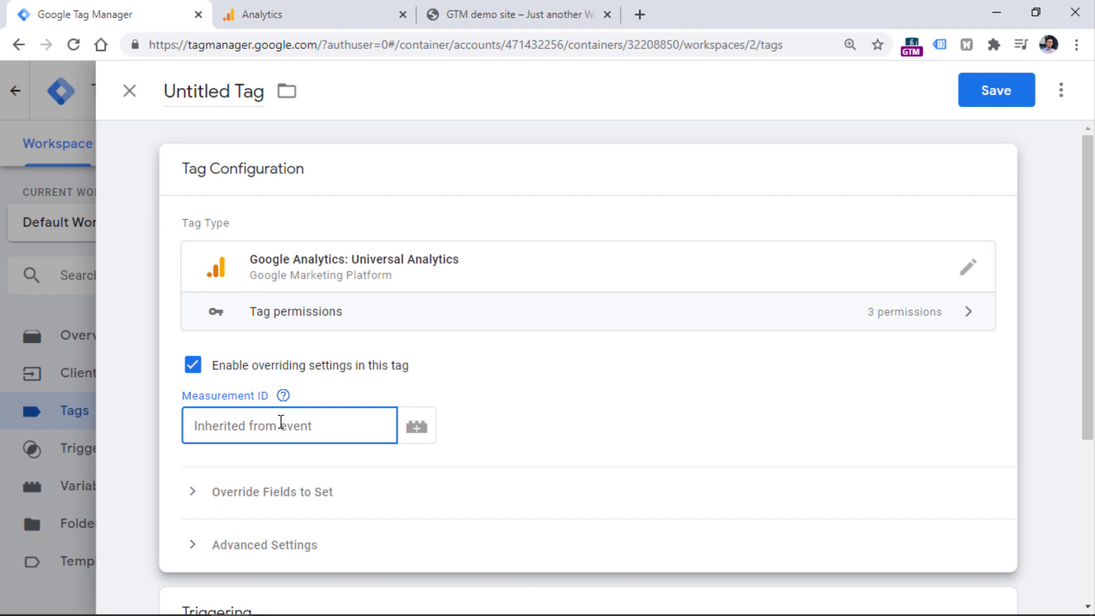
left_click(242, 407)
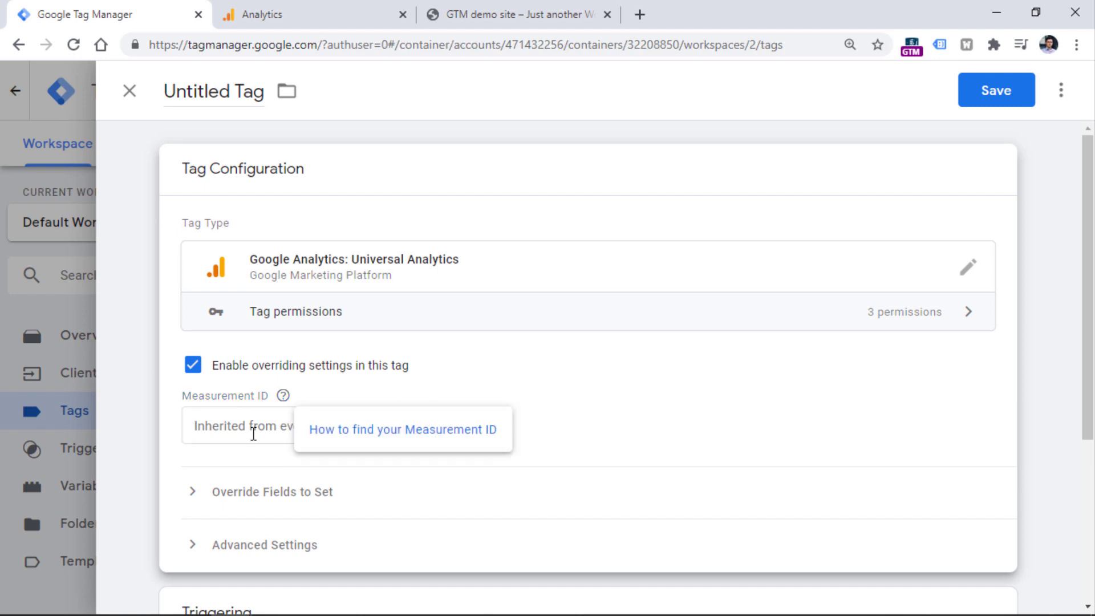
left_click(257, 422)
left_click(292, 402)
left_click(280, 422)
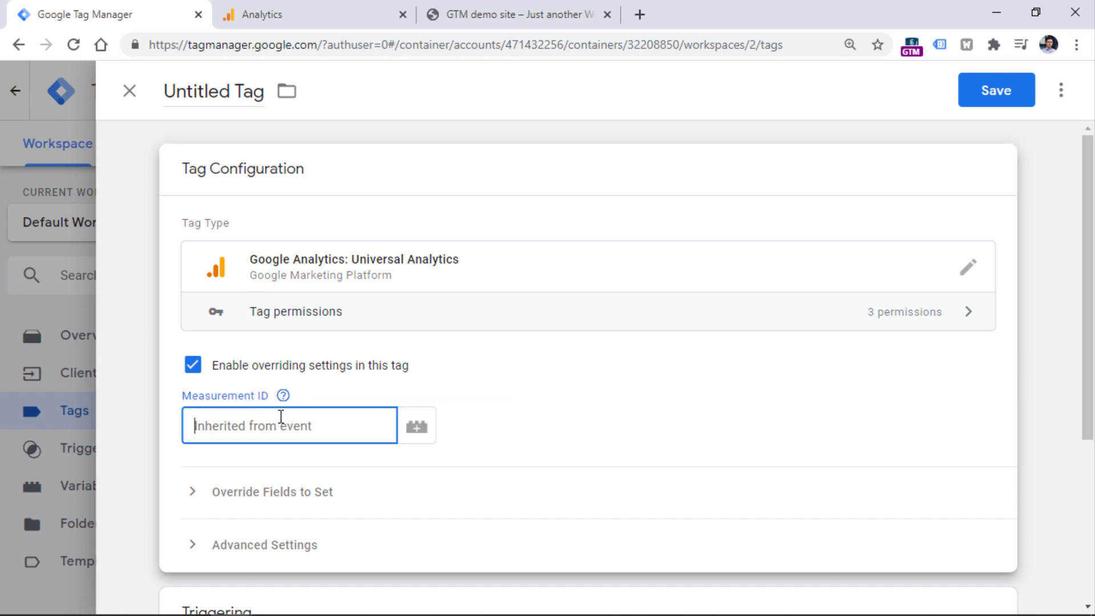
left_click(285, 410)
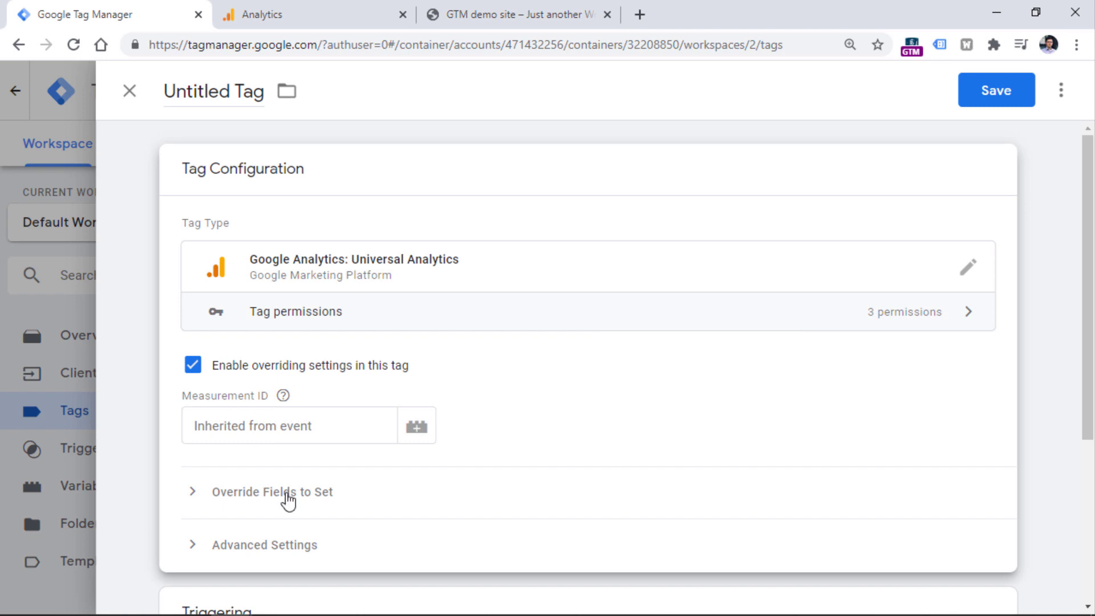
left_click(263, 429)
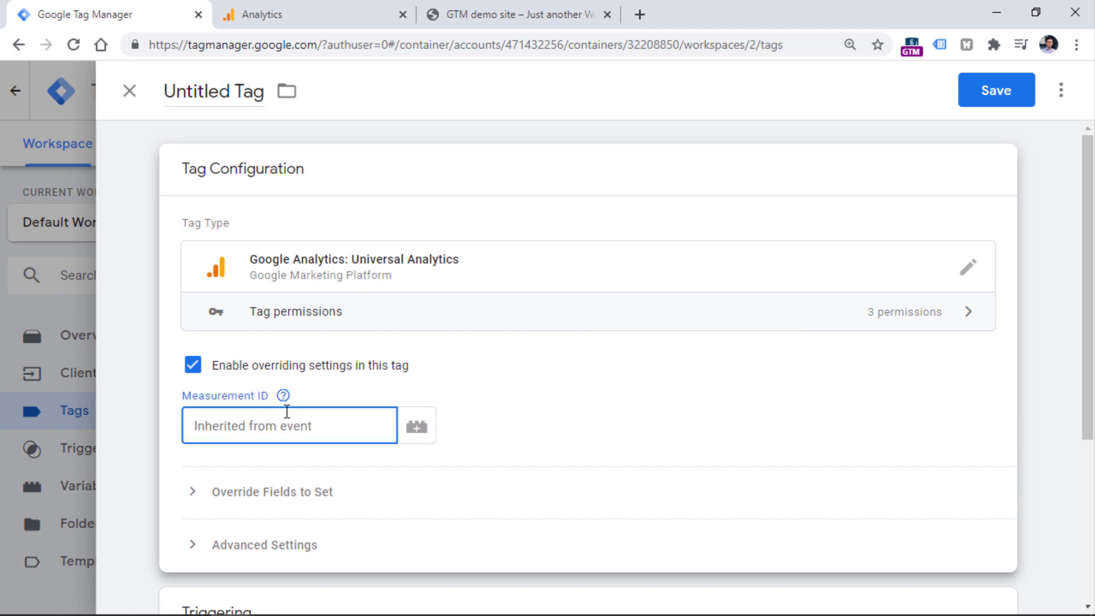
left_click(276, 414)
left_click(193, 365)
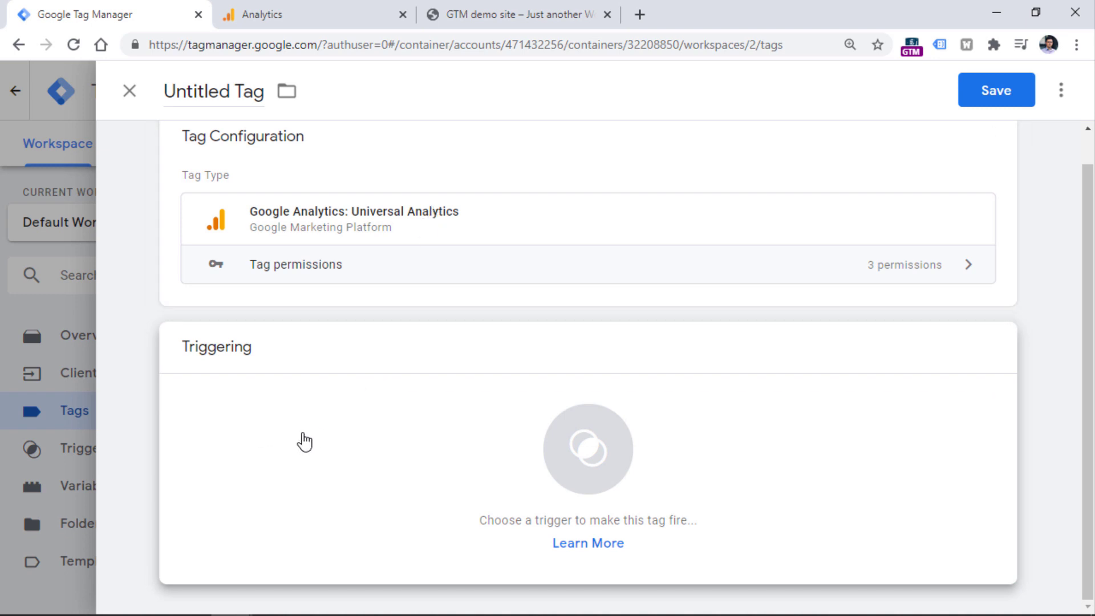
- Try to build a custom trigger for Some Events with another built-in variable, and discard the trigger and the unsaved tag
left_click(303, 443)
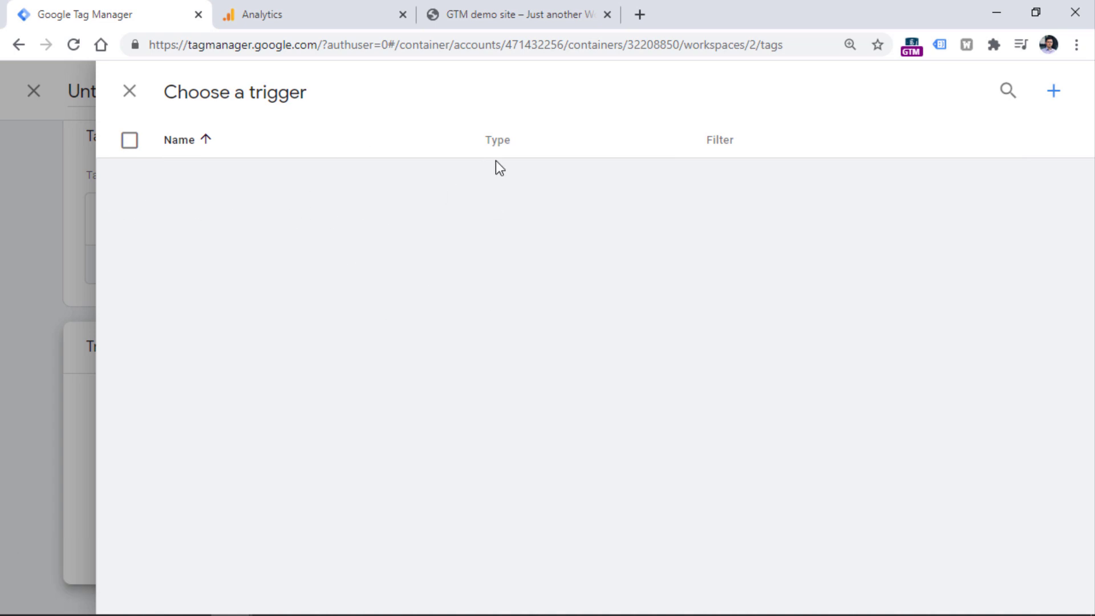
left_click(1054, 92)
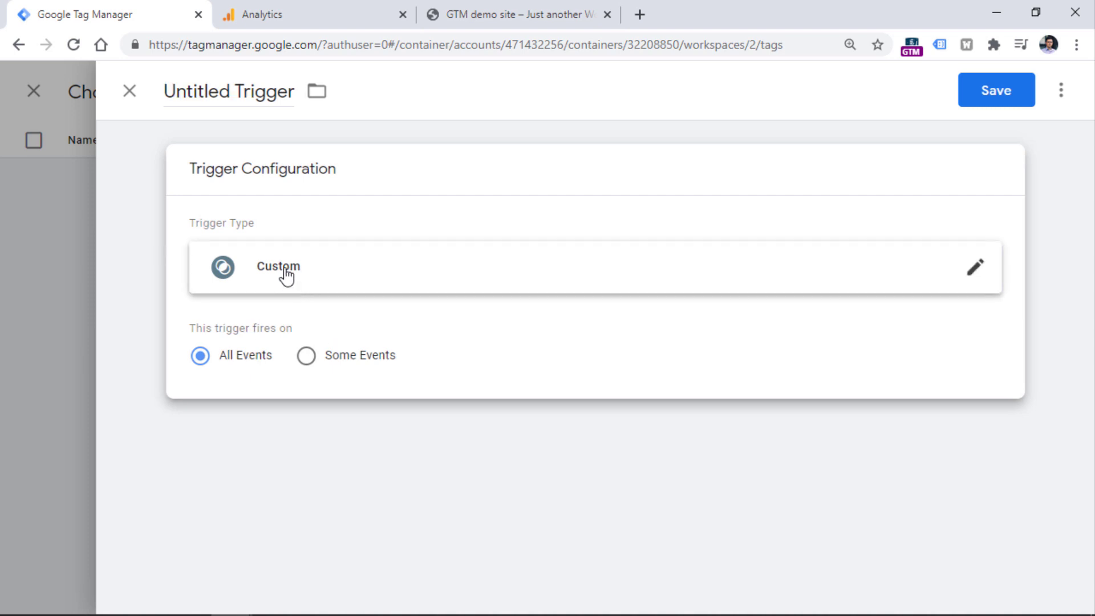
left_click(306, 358)
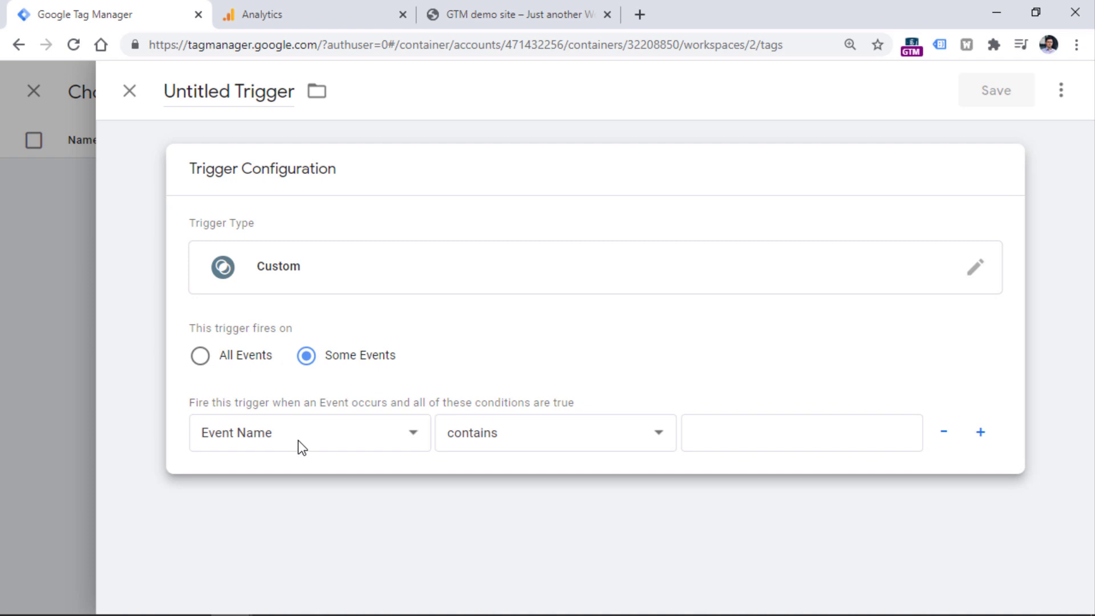
left_click(312, 431)
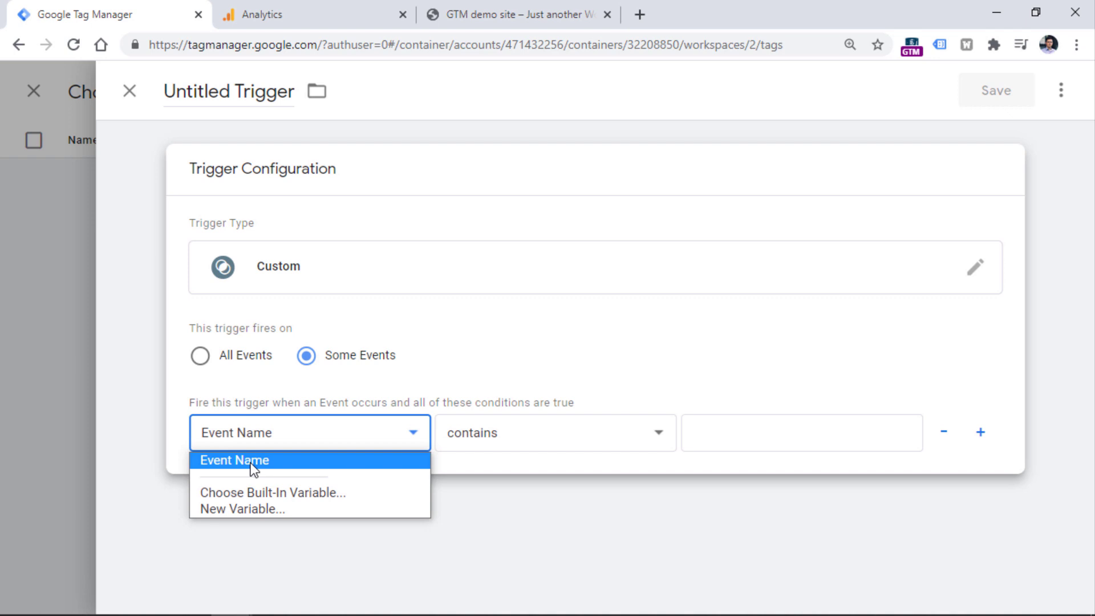
left_click(296, 492)
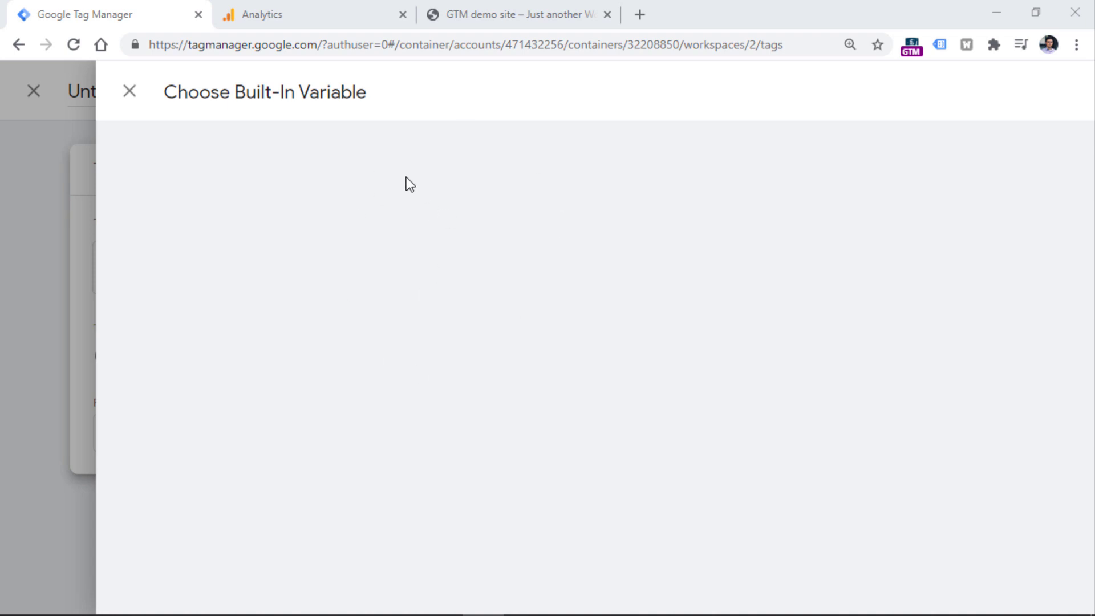
left_click(129, 91)
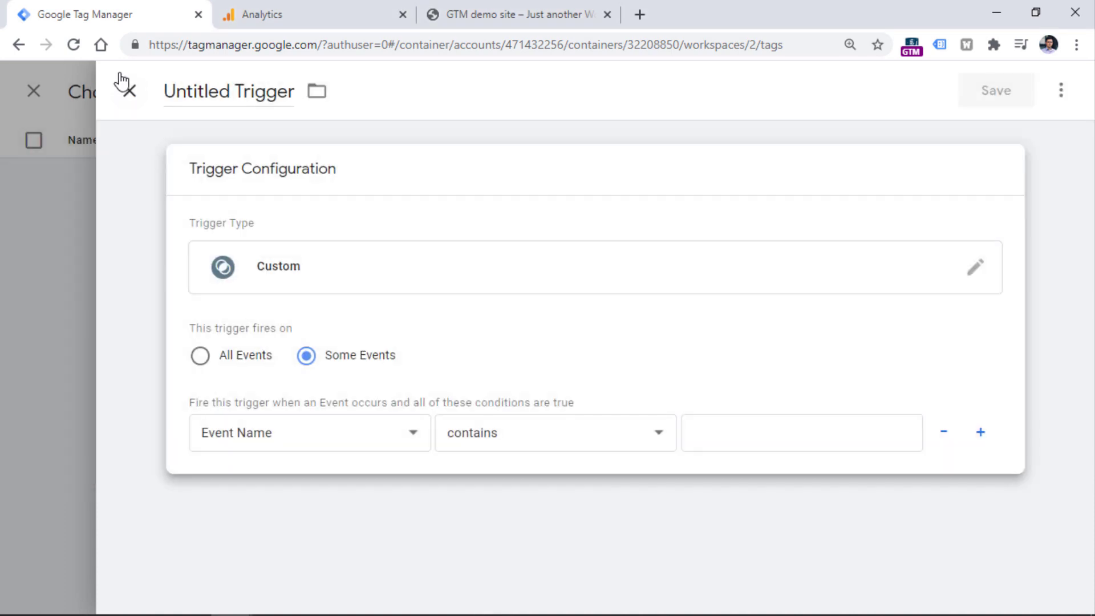
left_click(129, 92)
left_click(684, 317)
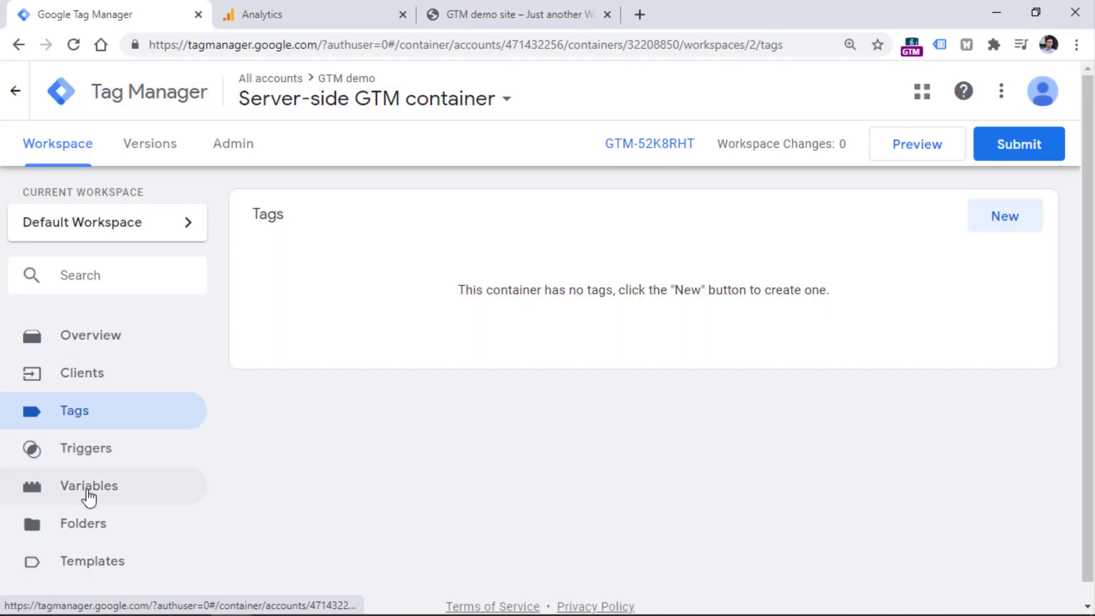
- Enable the Client Name built-in variable in the server container
left_click(88, 494)
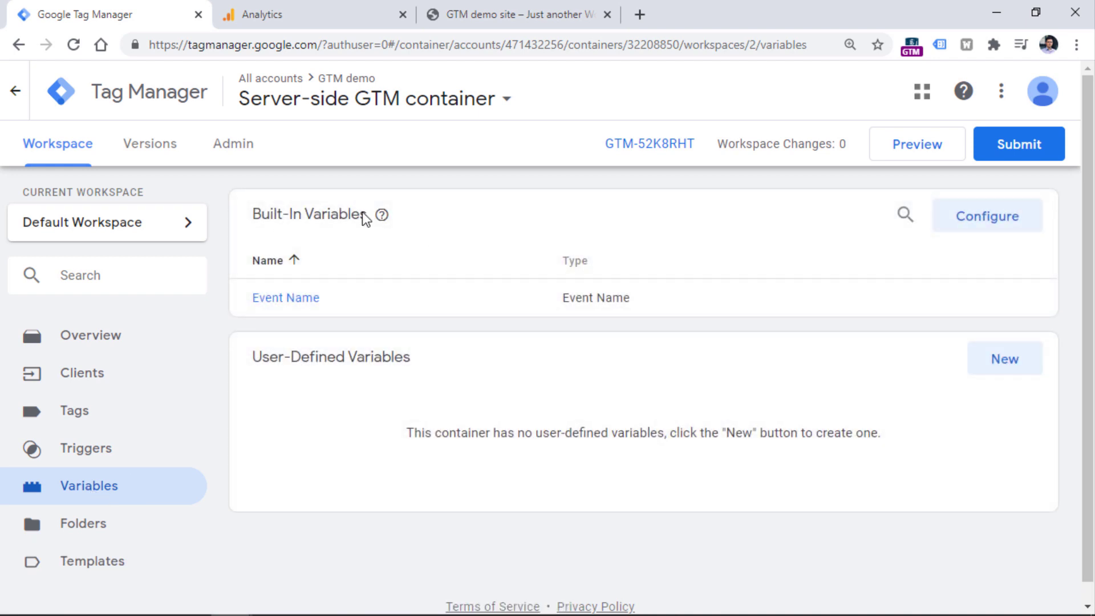
left_click(940, 229)
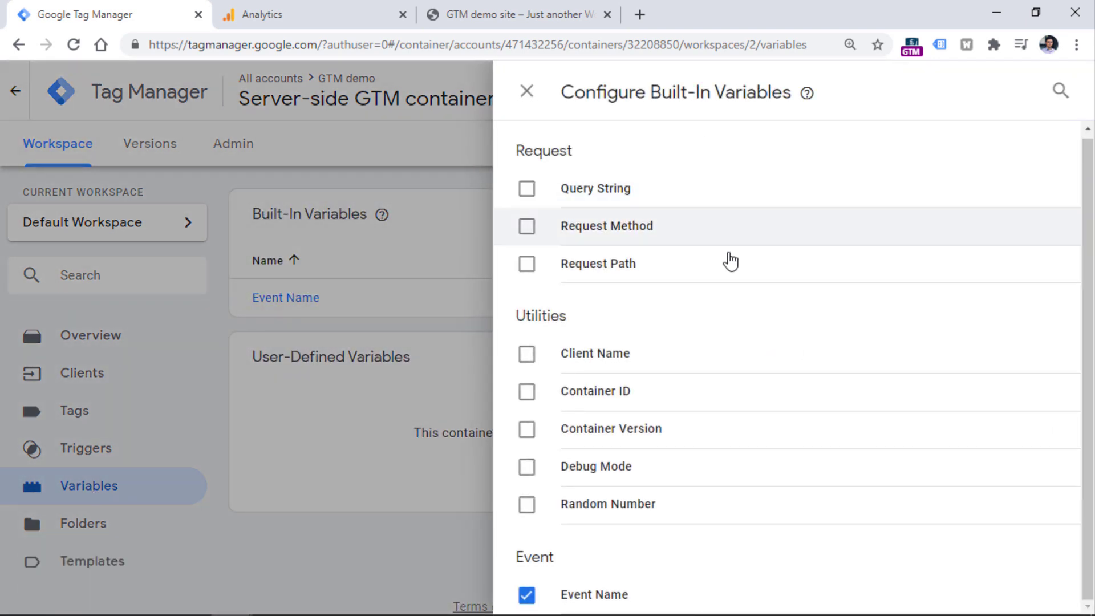
left_click(528, 360)
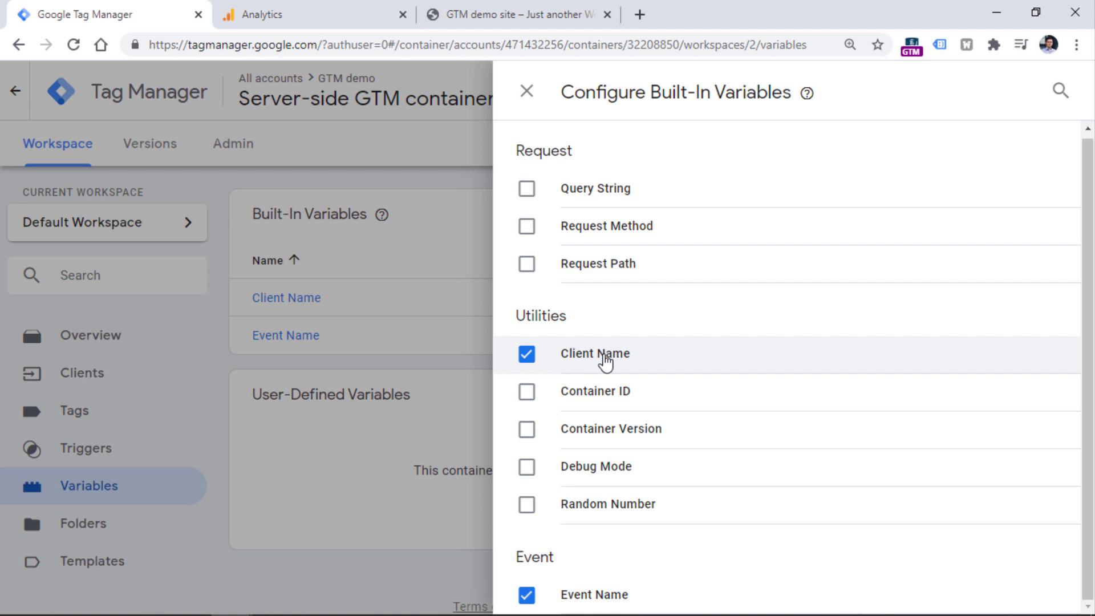
left_click(527, 91)
- Create a new tag with the Google Analytics: Universal Analytics tag type
left_click(78, 415)
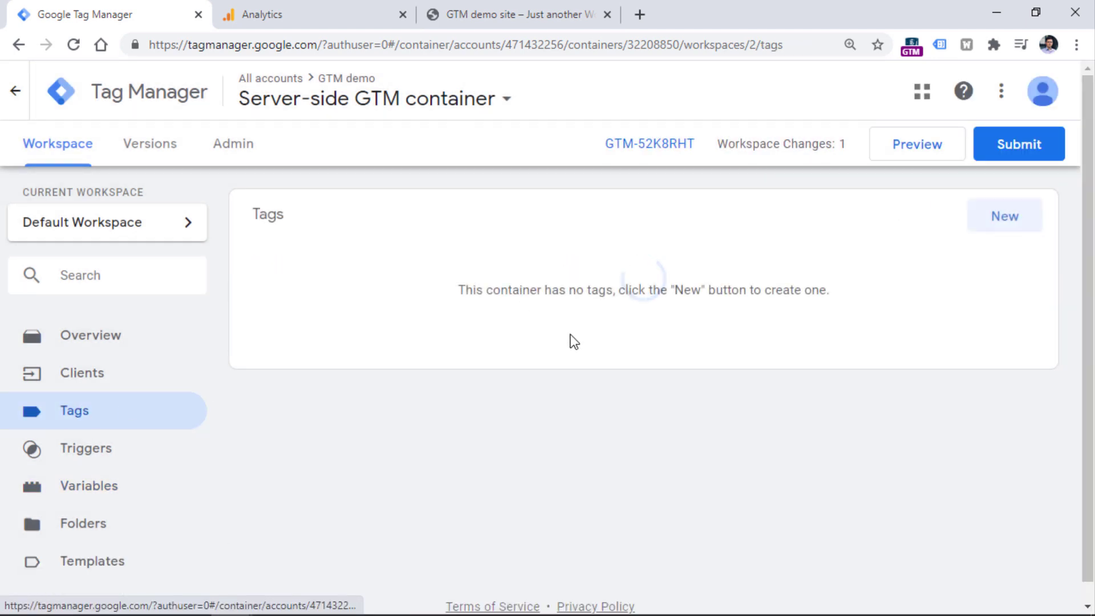
left_click(975, 226)
left_click(442, 246)
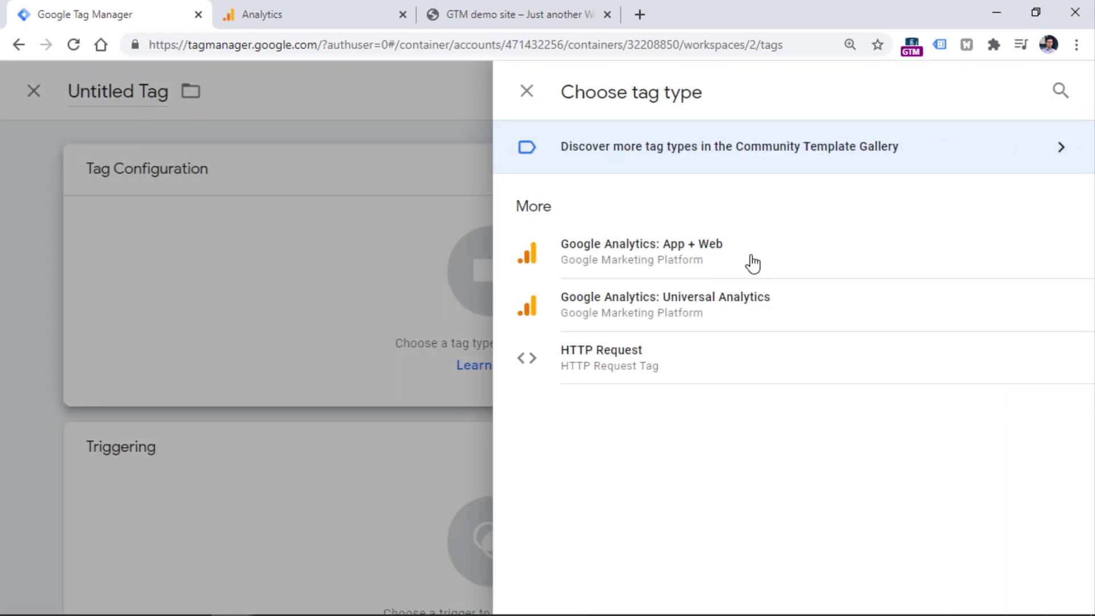
left_click(682, 318)
- Add a new custom trigger to the Universal Analytics tag and set it to fire on Some Events
left_click(393, 533)
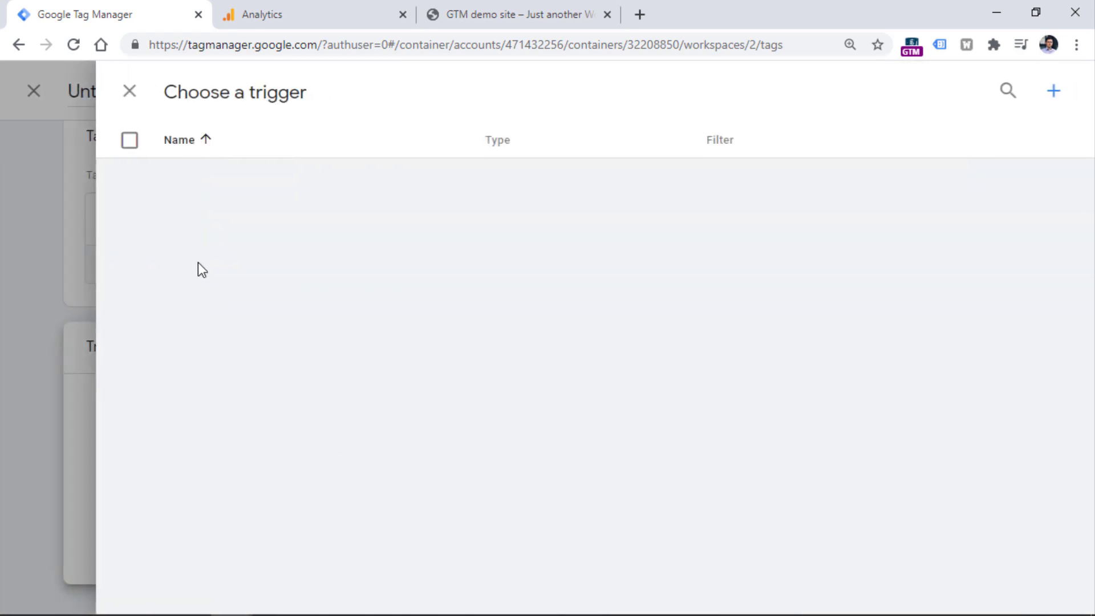
left_click(1061, 95)
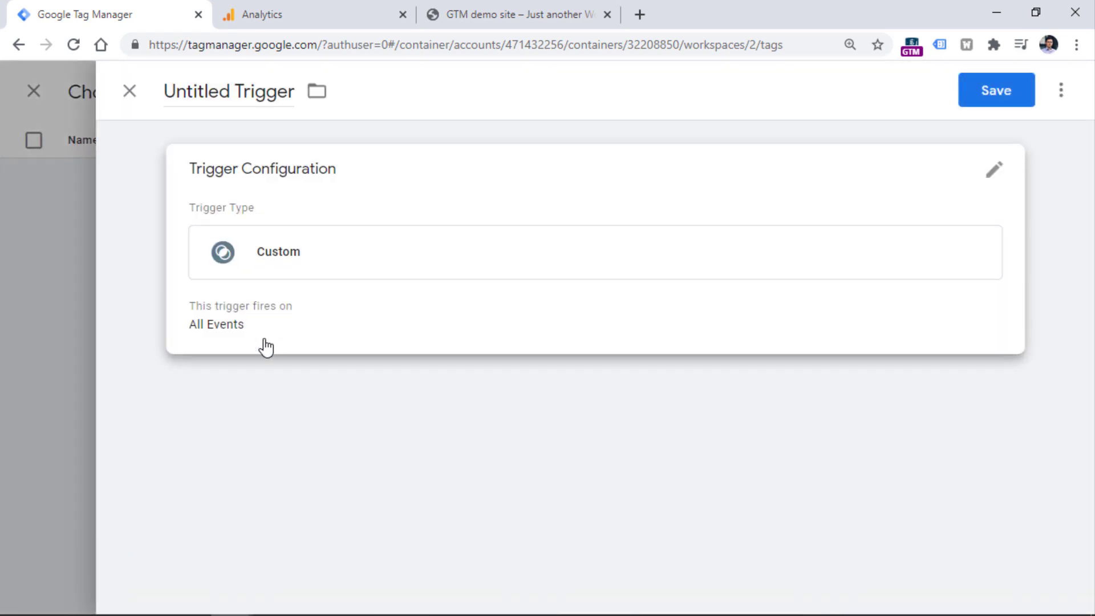
left_click(332, 320)
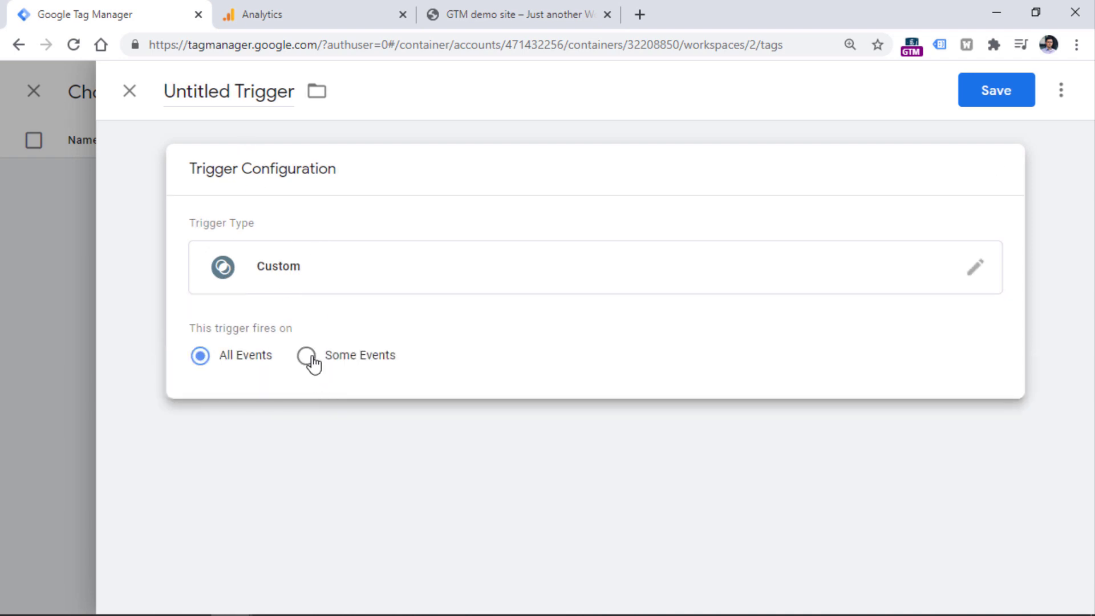
left_click(308, 358)
- Set the trigger's firing condition to Client Name equals Universal Analytics
left_click(270, 435)
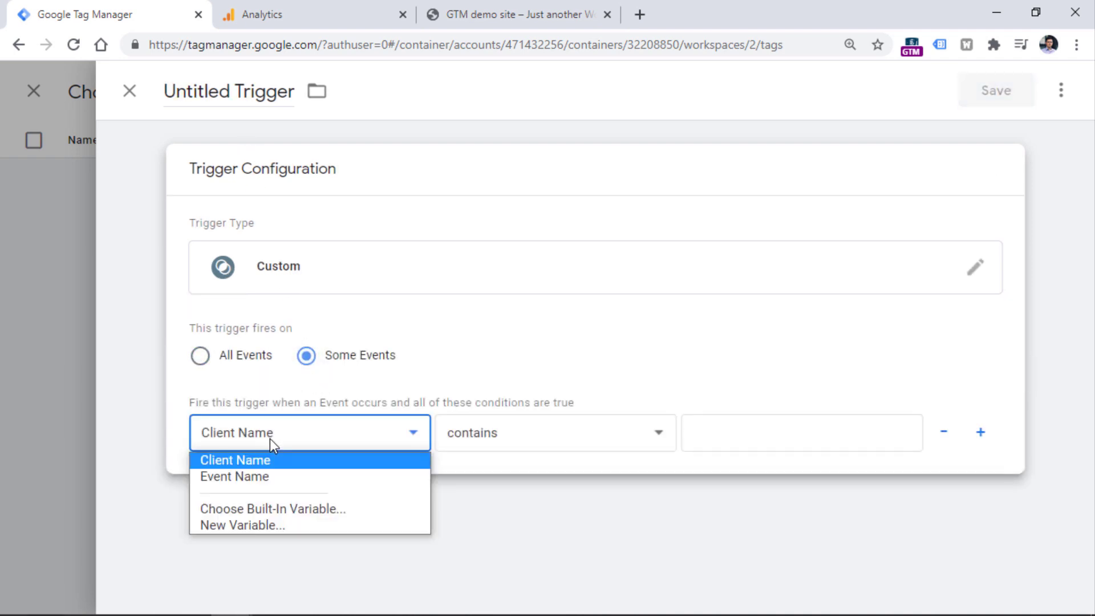
left_click(270, 439)
left_click(577, 436)
left_click(481, 160)
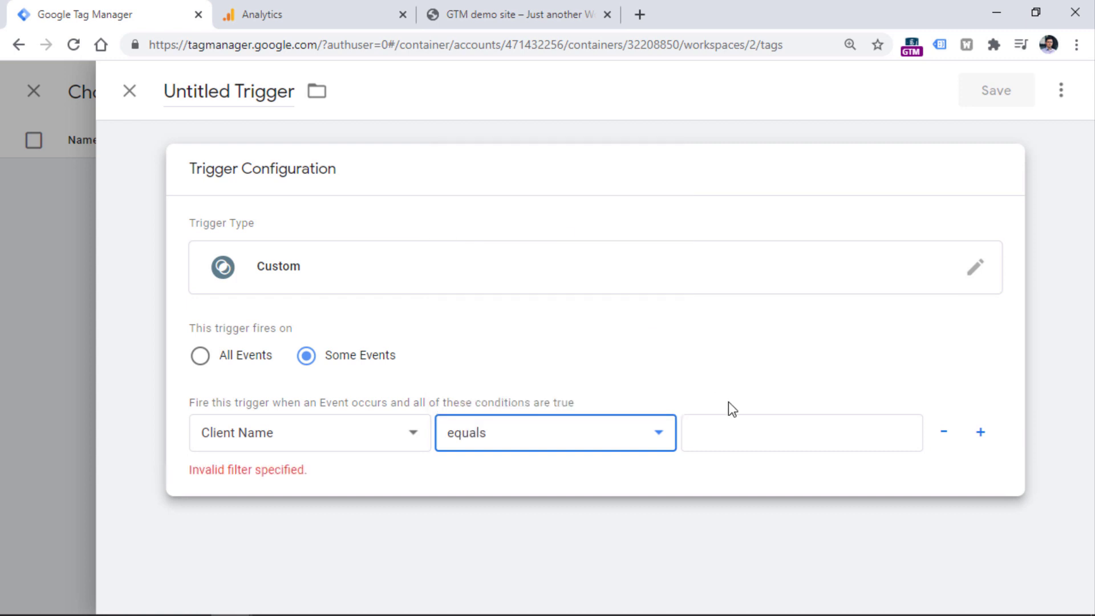
left_click(741, 424)
type("Universa")
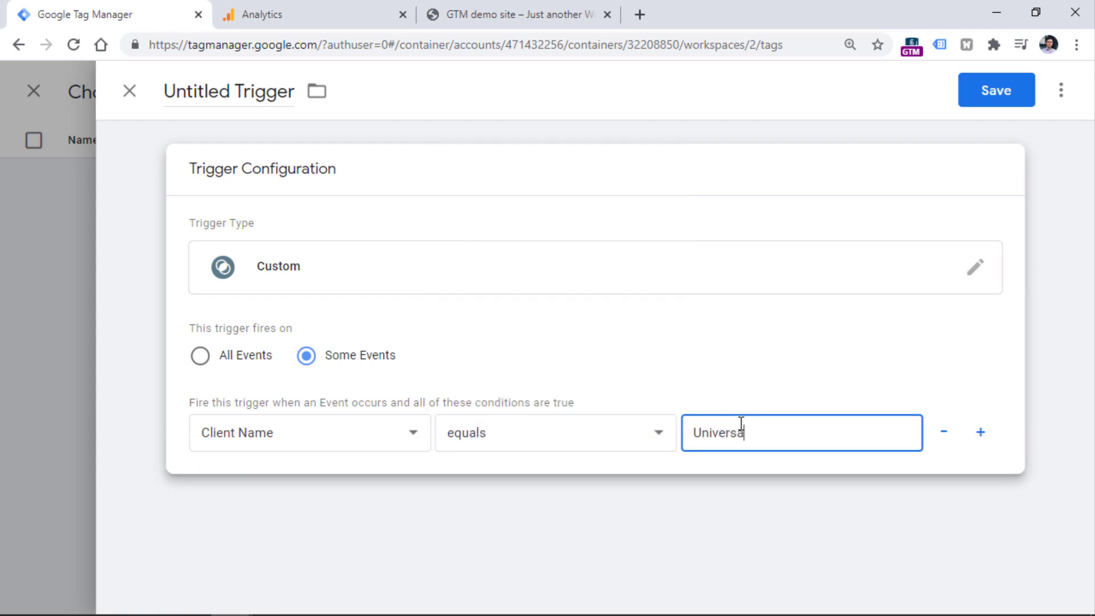
type("l Analytics")
left_click_drag(820, 440, 691, 432)
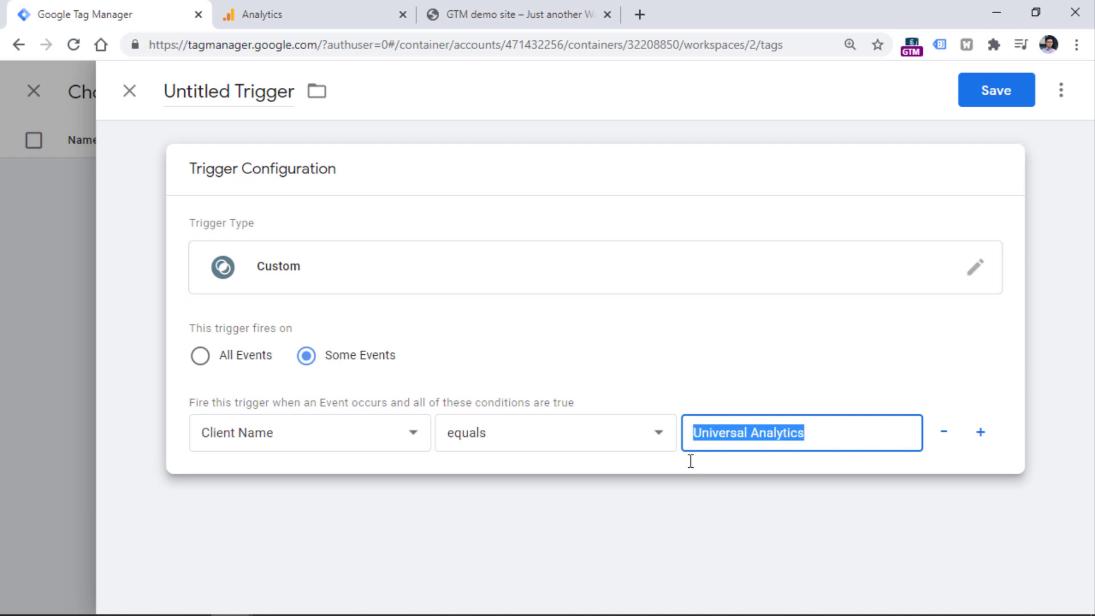
- Name the trigger "Client name - Universal Analytics" and save it
left_click(231, 90)
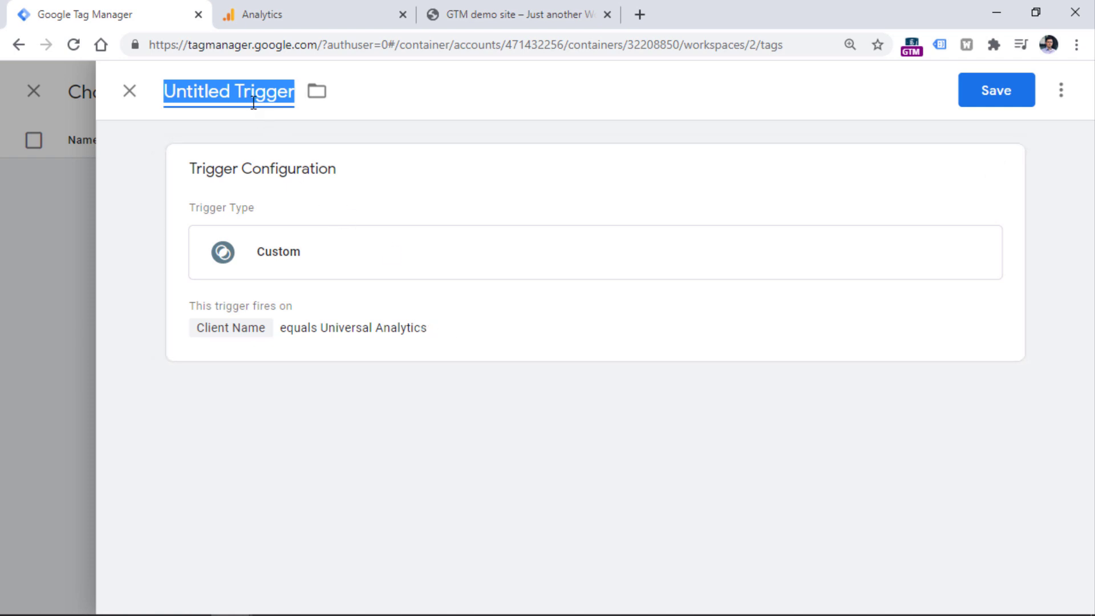
type("Client")
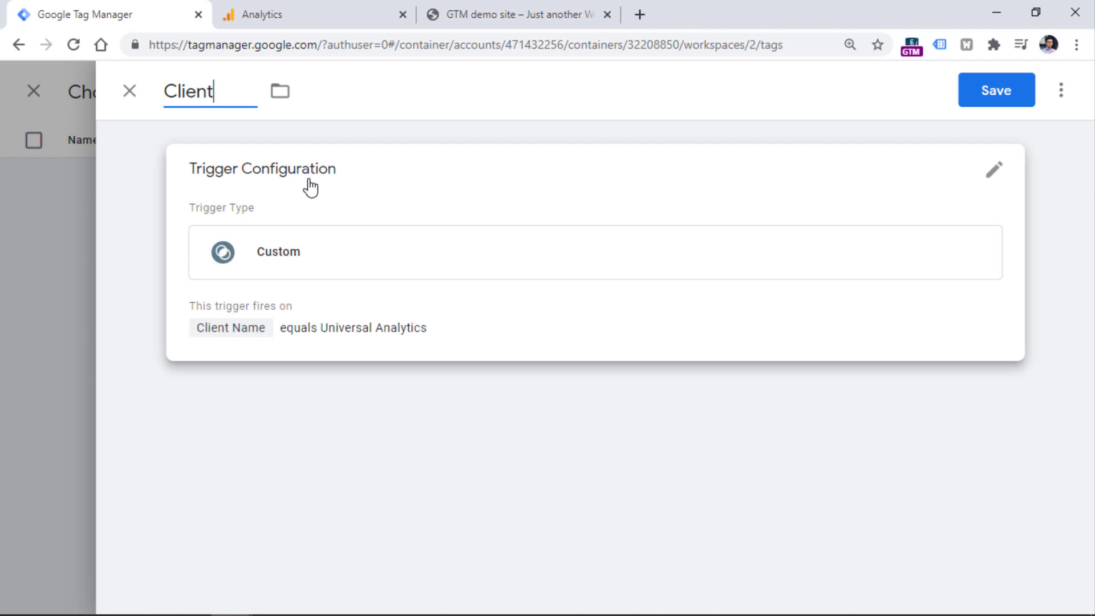
type(" name - Universal Analytics")
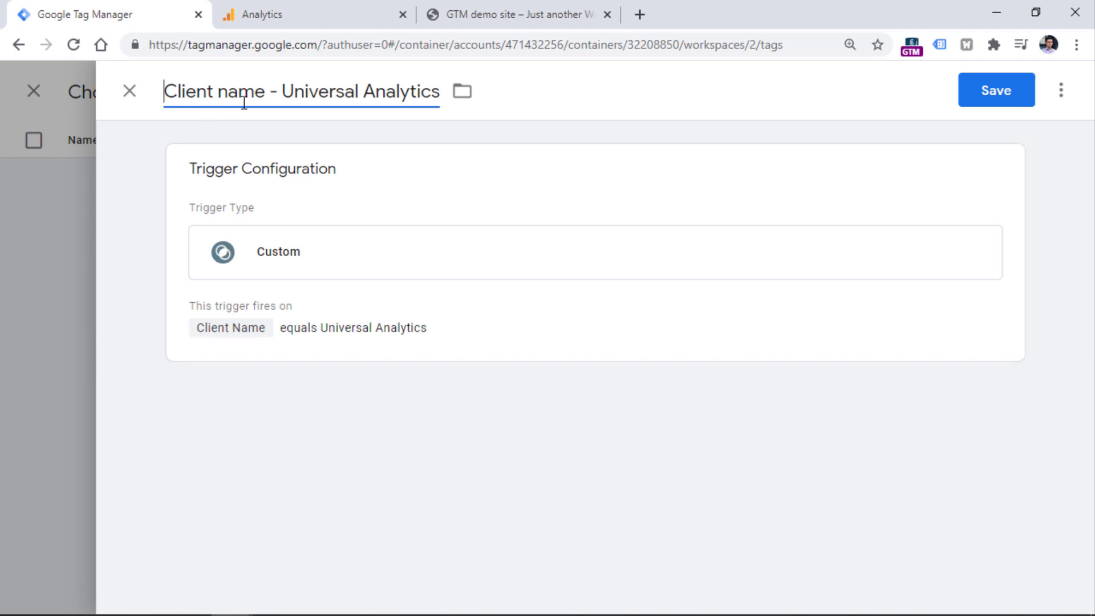
left_click(999, 94)
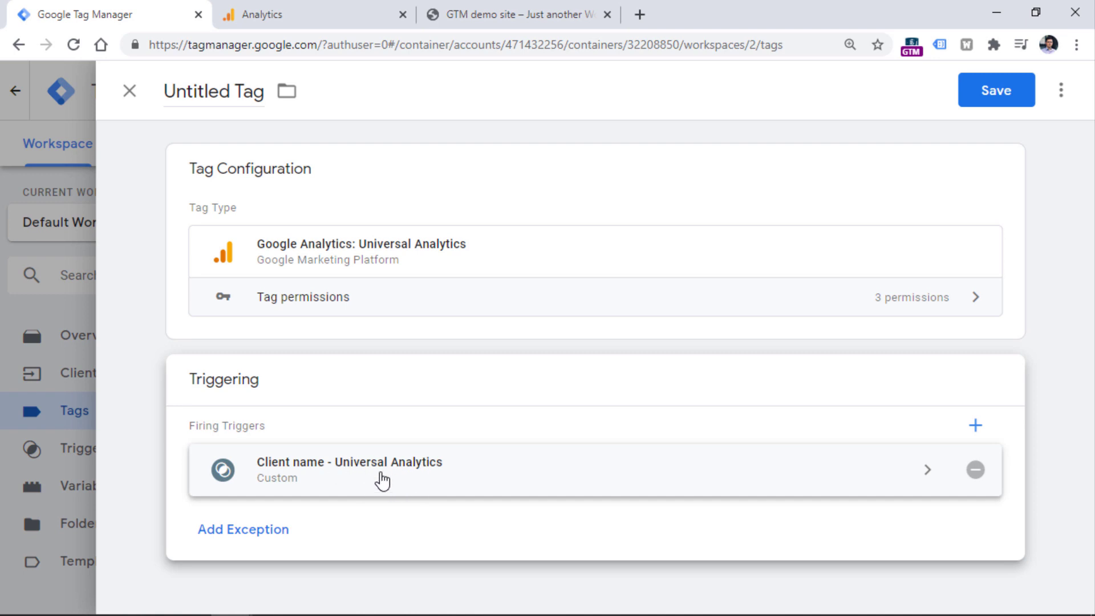
- Name the tag "GA - Pageview" and save it
left_click(215, 86)
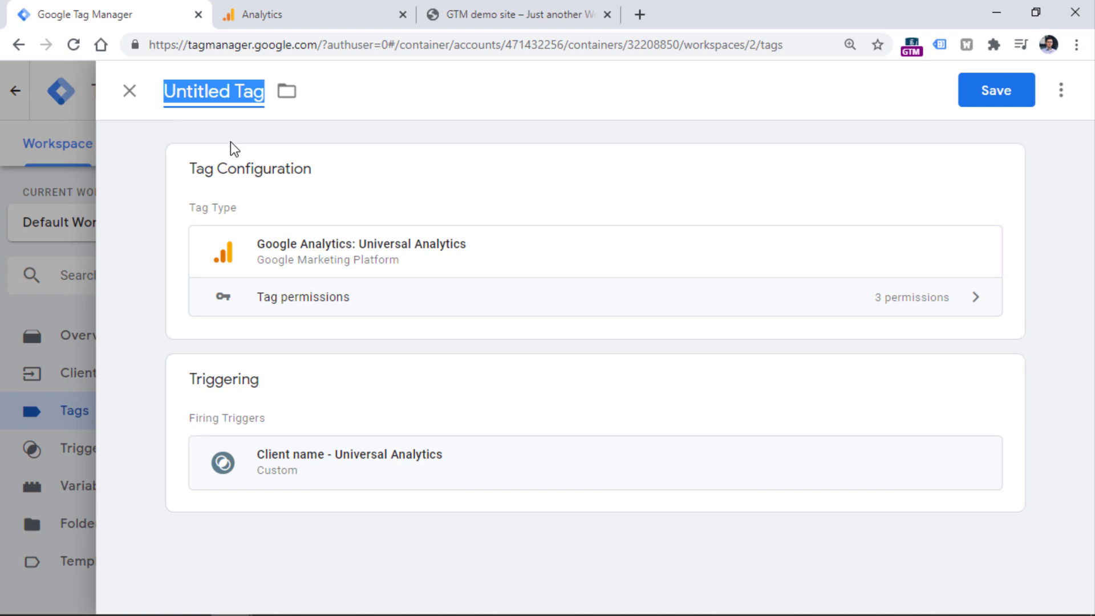
type("GA -")
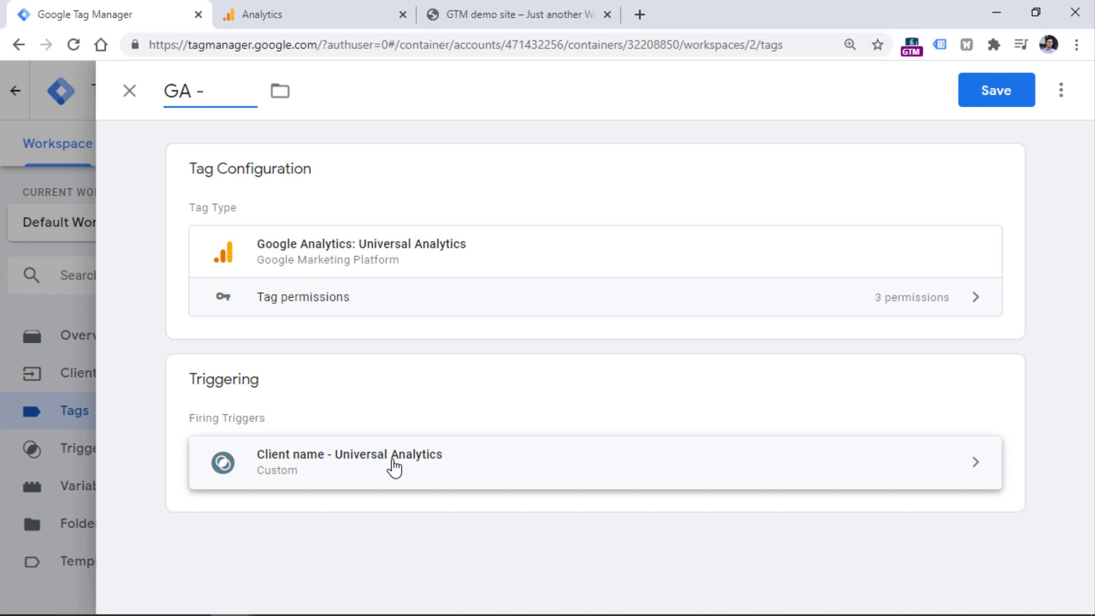
type(" Pageview")
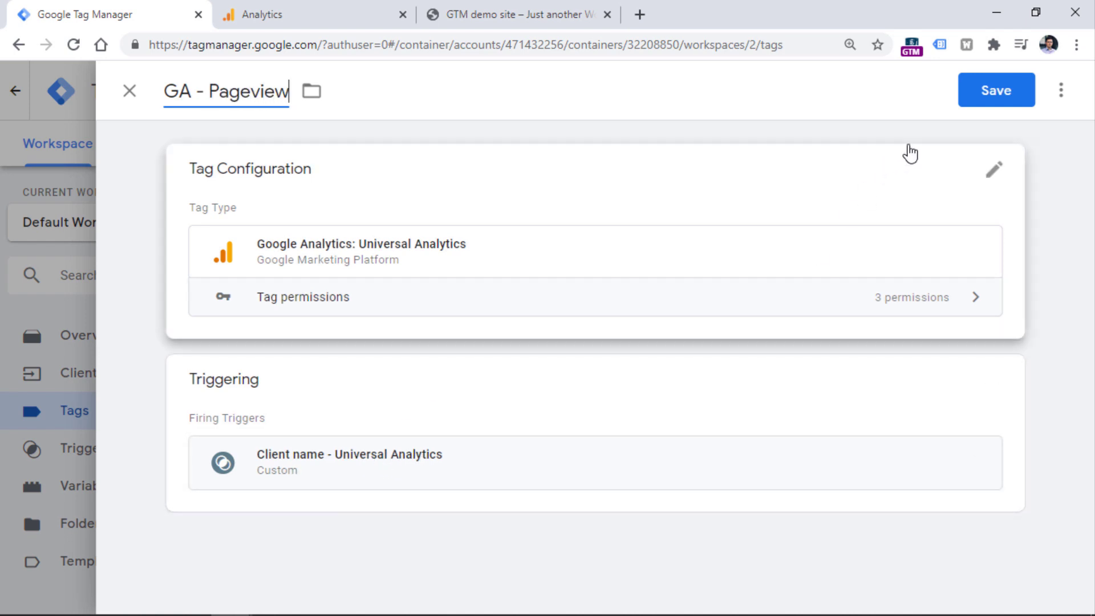
left_click(996, 90)
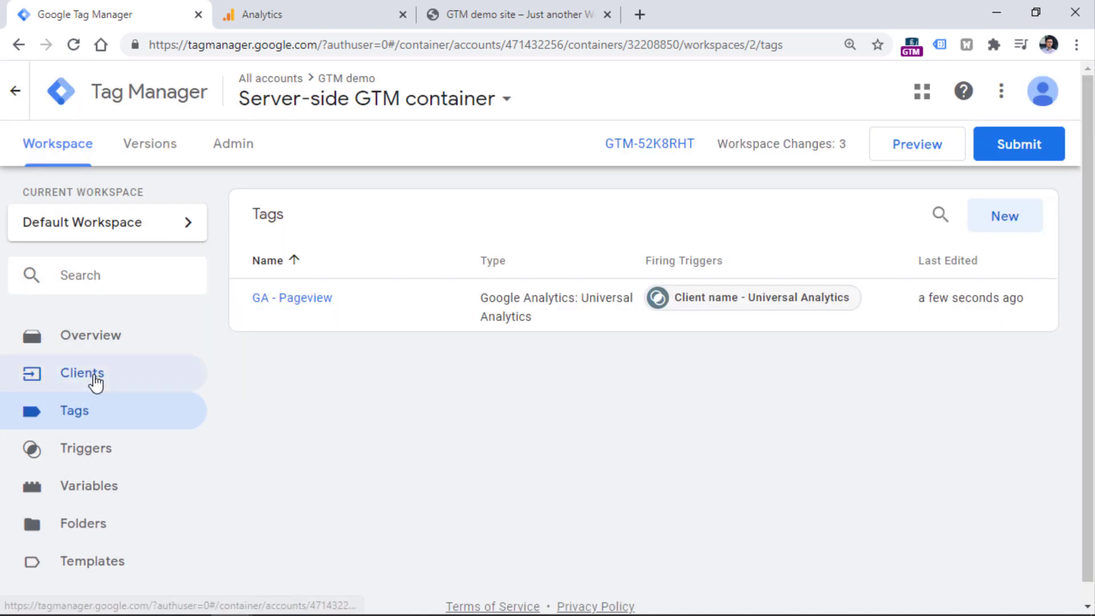
- Compare the Universal Analytics client's name with the value in the "Client name - Universal Analytics" trigger's condition
left_click(79, 381)
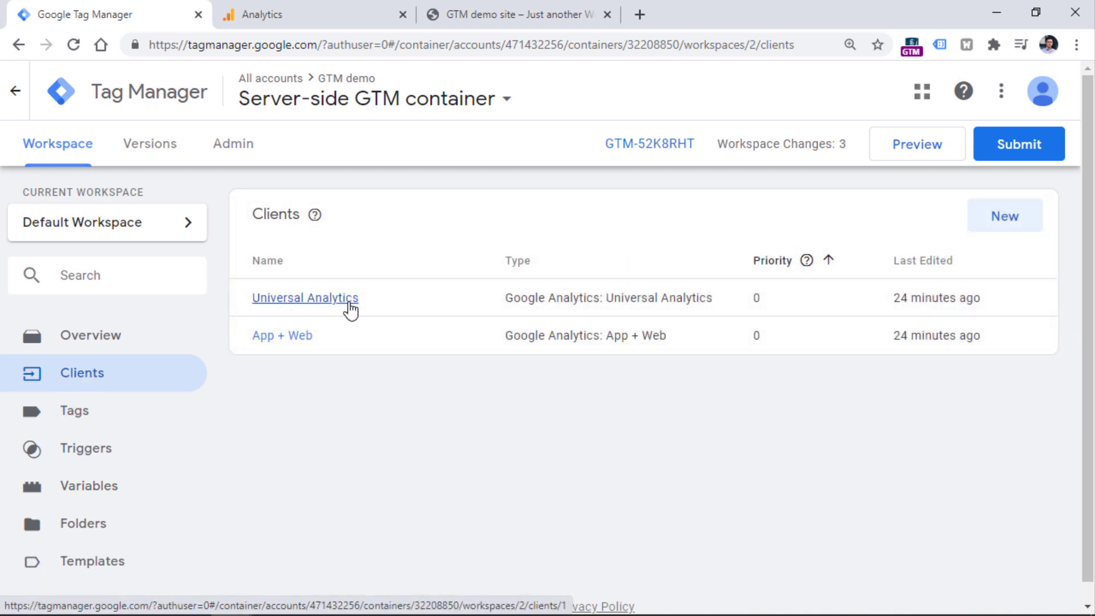
left_click(83, 451)
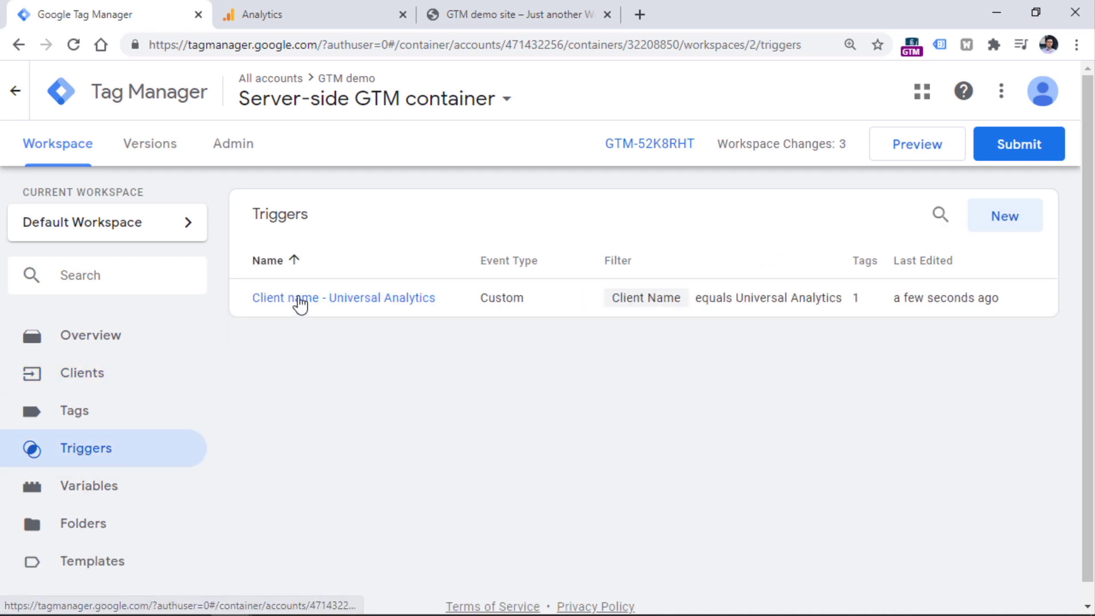
left_click(351, 315)
left_click(236, 413)
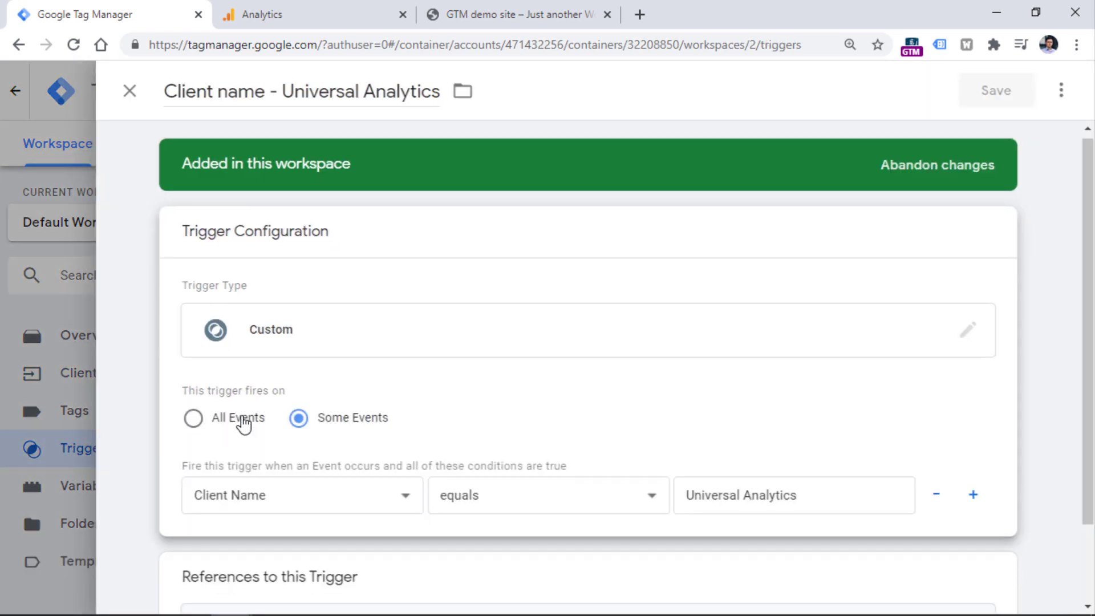
left_click_drag(801, 433, 680, 431)
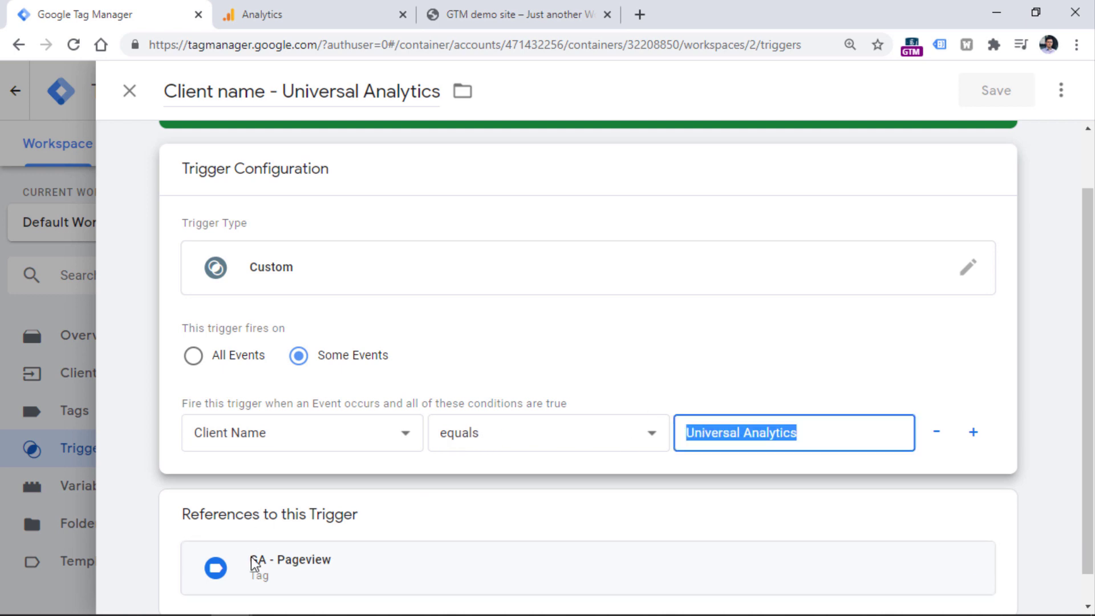
- Open the GA - Pageview tag from the trigger's references, rename it "Universal Analytics Tag" and save it
left_click(307, 581)
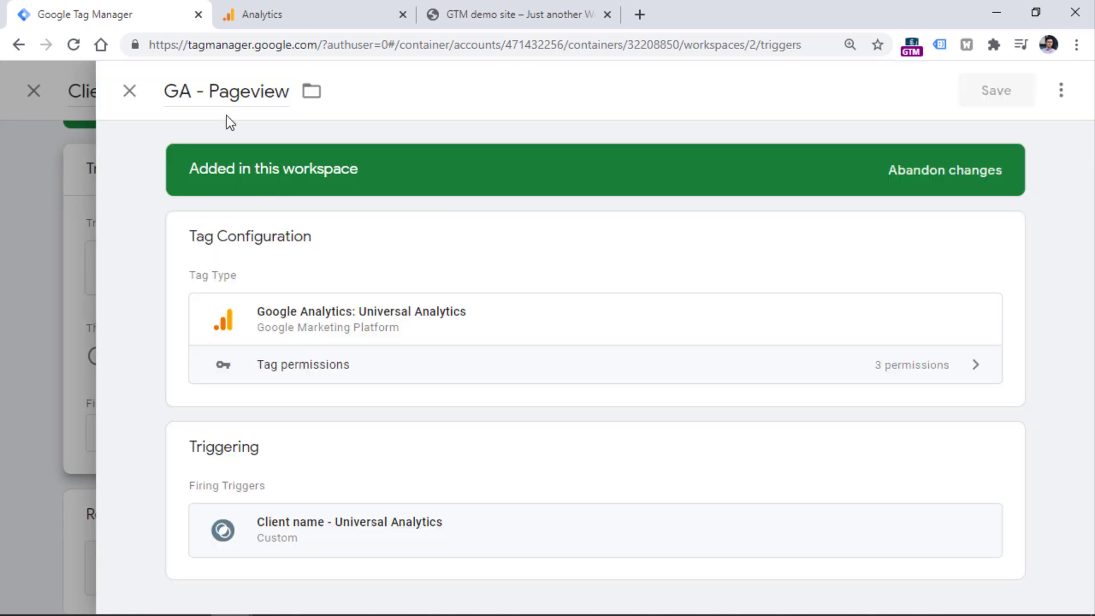
double_click(245, 98)
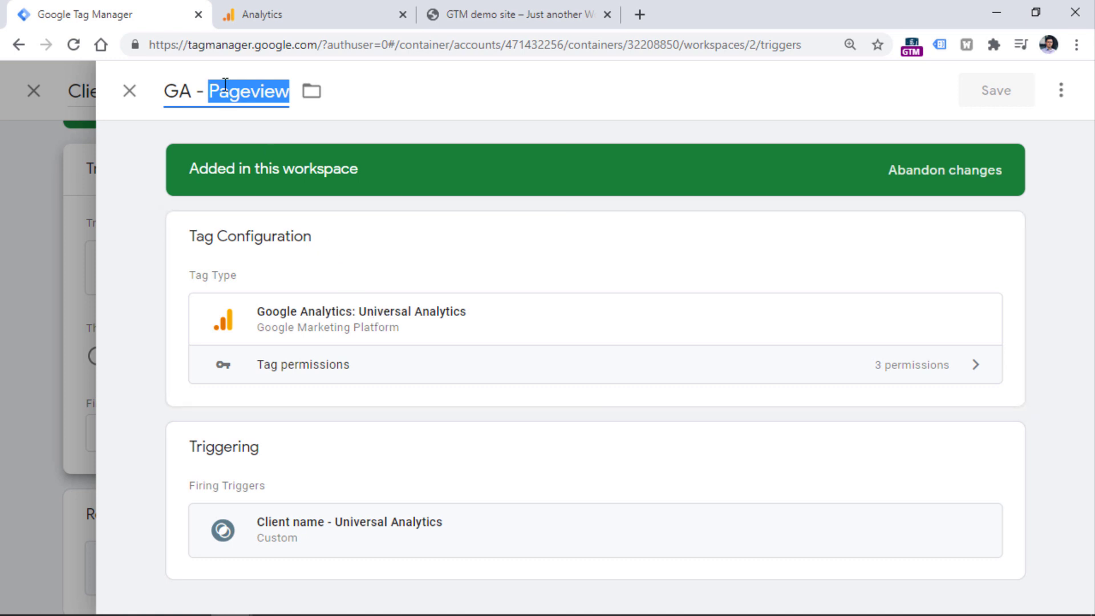
key("BackSpace")
key("BackSpace")
key("BackSpace")
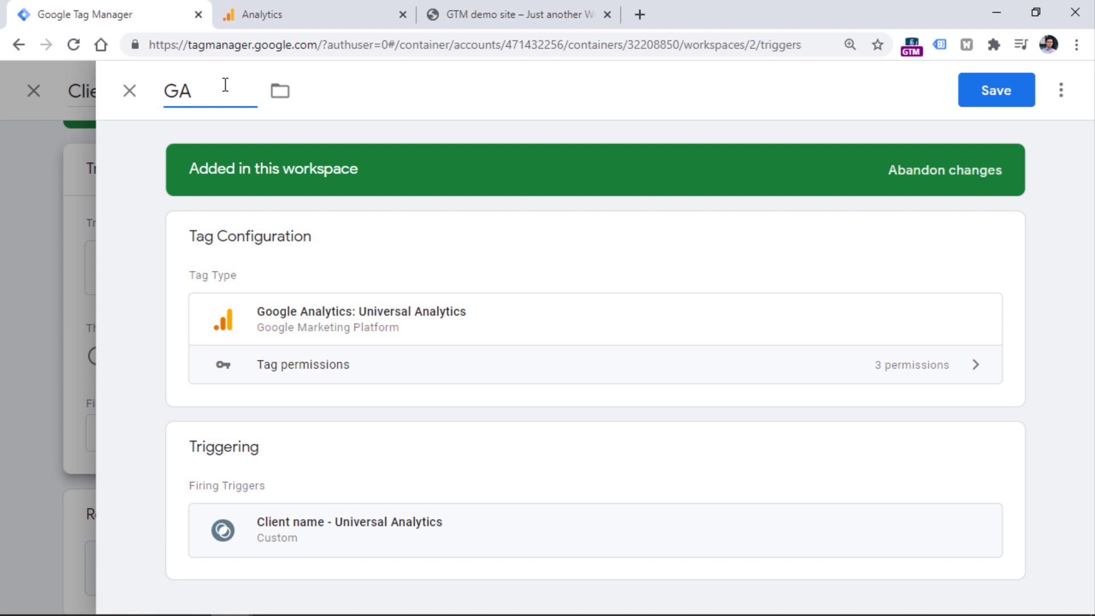
key("ctrl+a")
type("Unive")
type("rsal Analytics Tag")
left_click(969, 100)
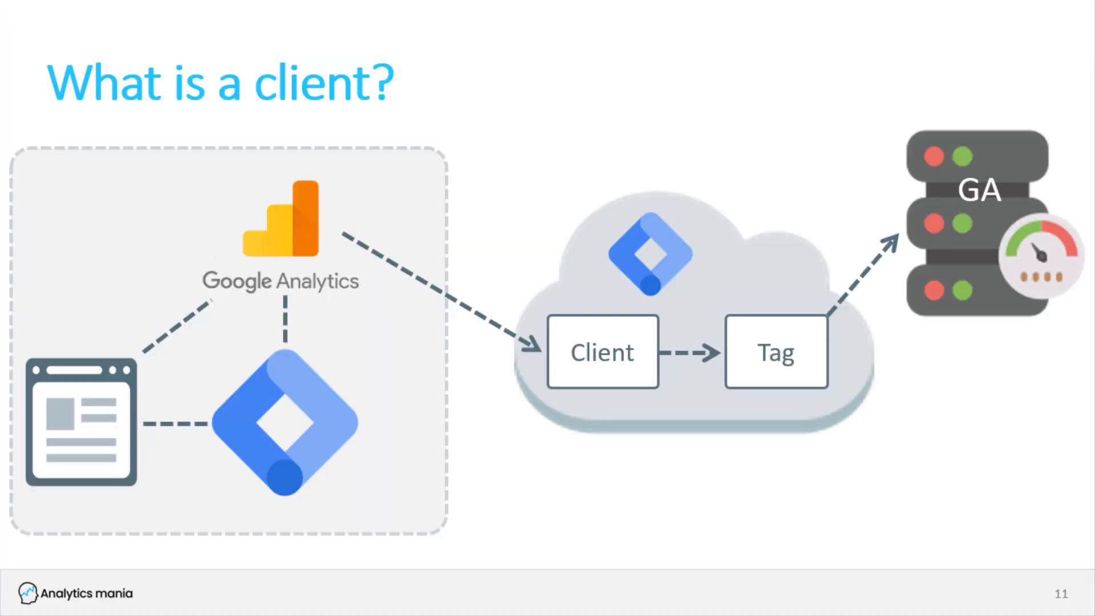
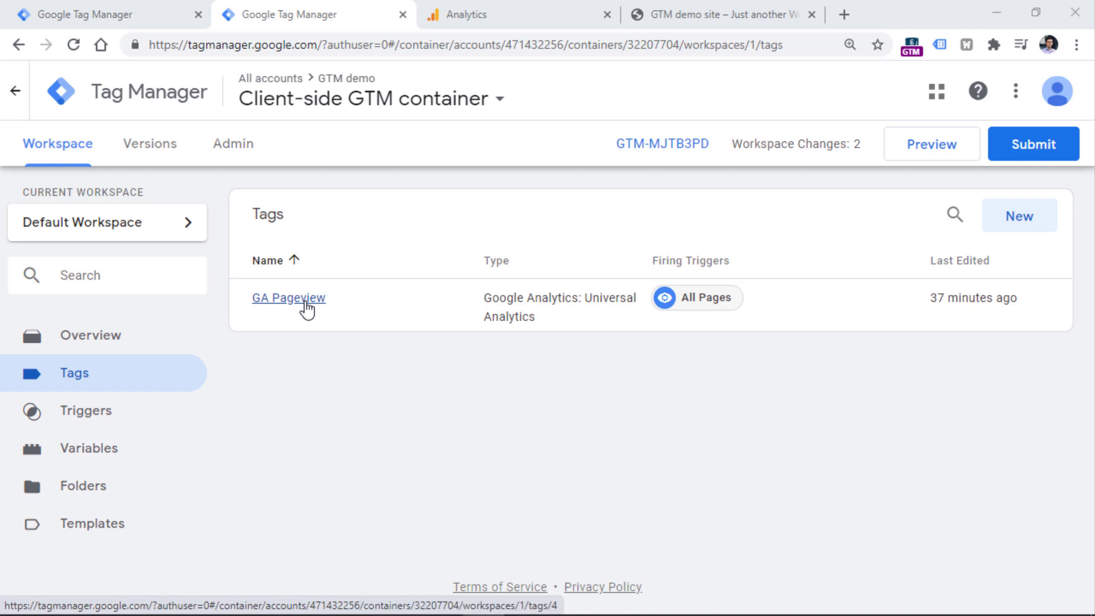
- Examine the configuration and trigger of the GA Pageview tag in the client-side container, and close the tag
left_click(306, 303)
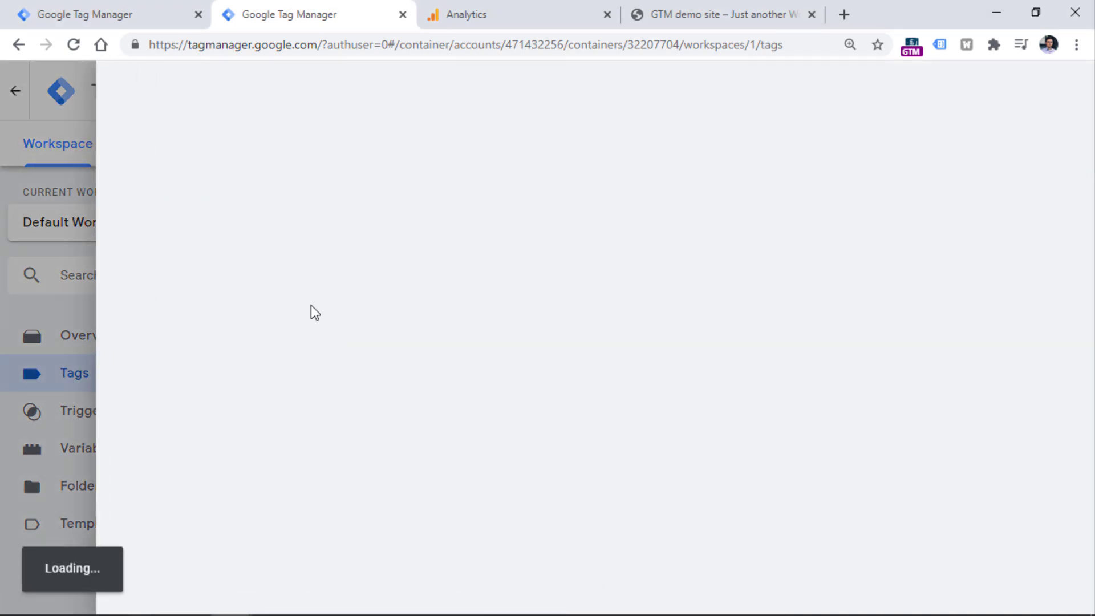
scroll(354, 391, "down", 2)
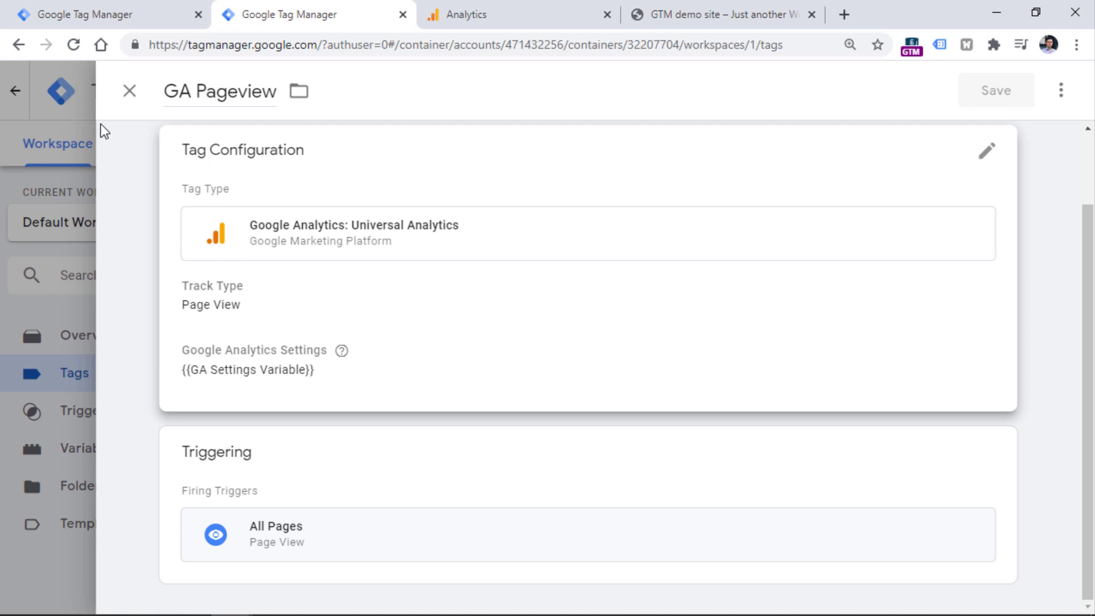
left_click(133, 91)
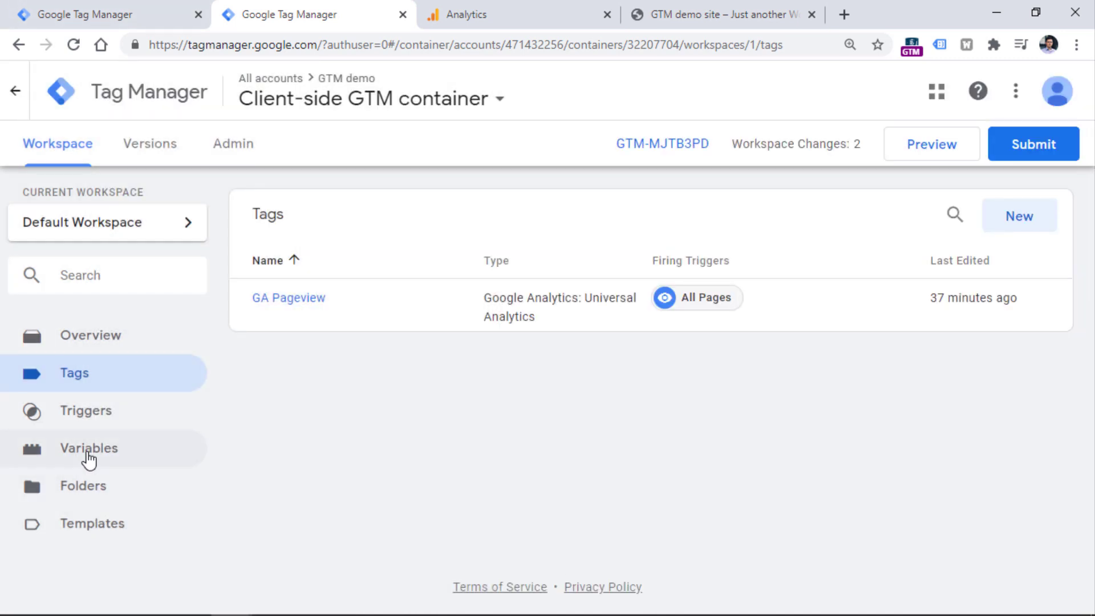
- Open the GA Settings Variable in the client-side container and expand its Advanced Configuration settings
left_click(87, 453)
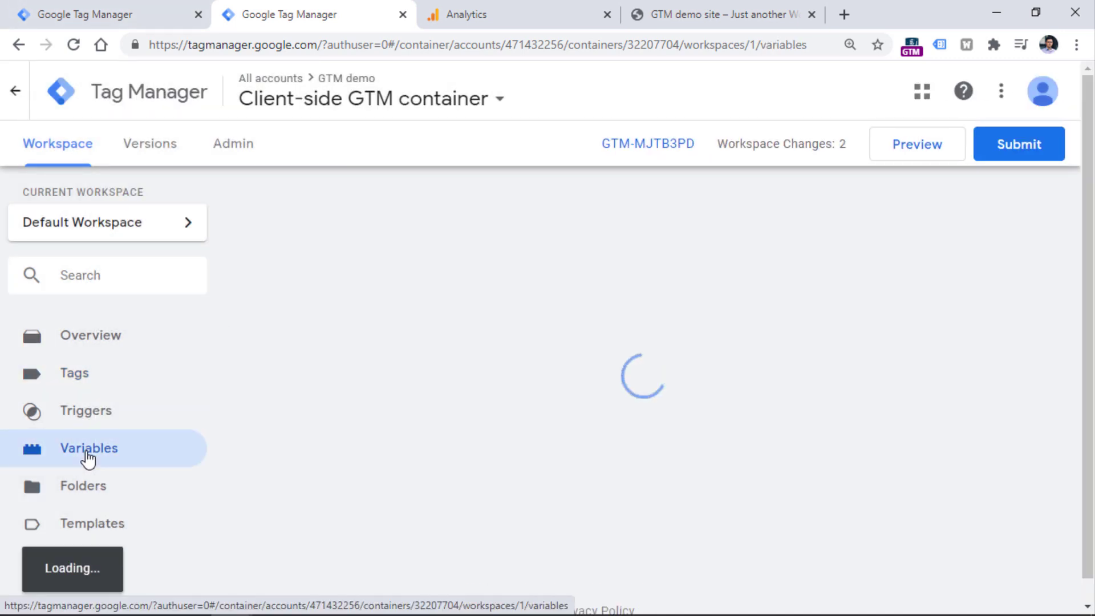
scroll(393, 285, "down", 2)
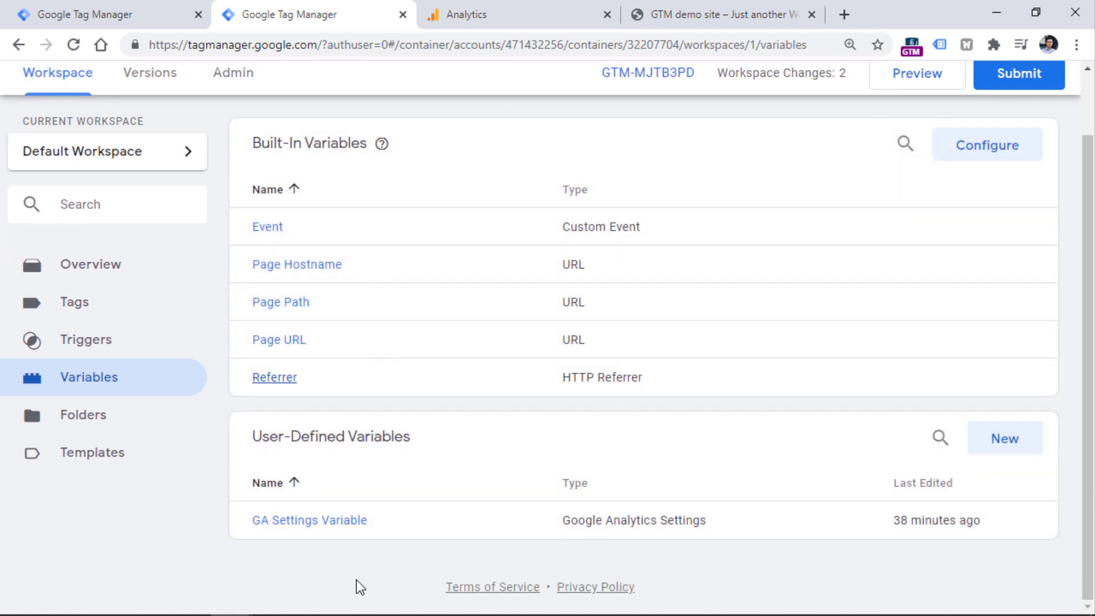
left_click(302, 533)
scroll(333, 316, "down", 2)
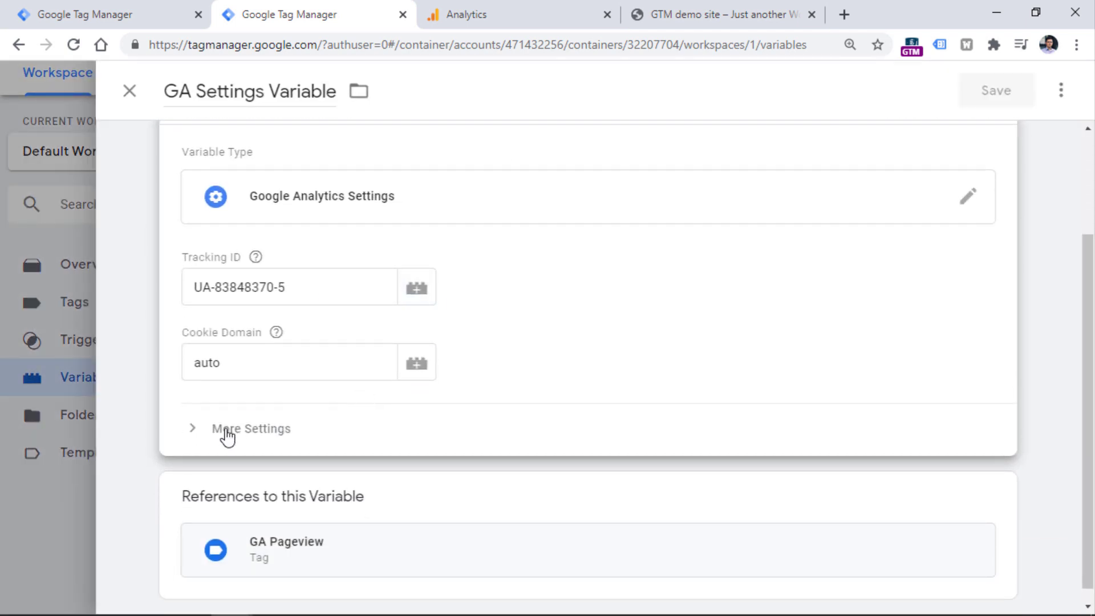
left_click(250, 436)
scroll(474, 315, "down", 5)
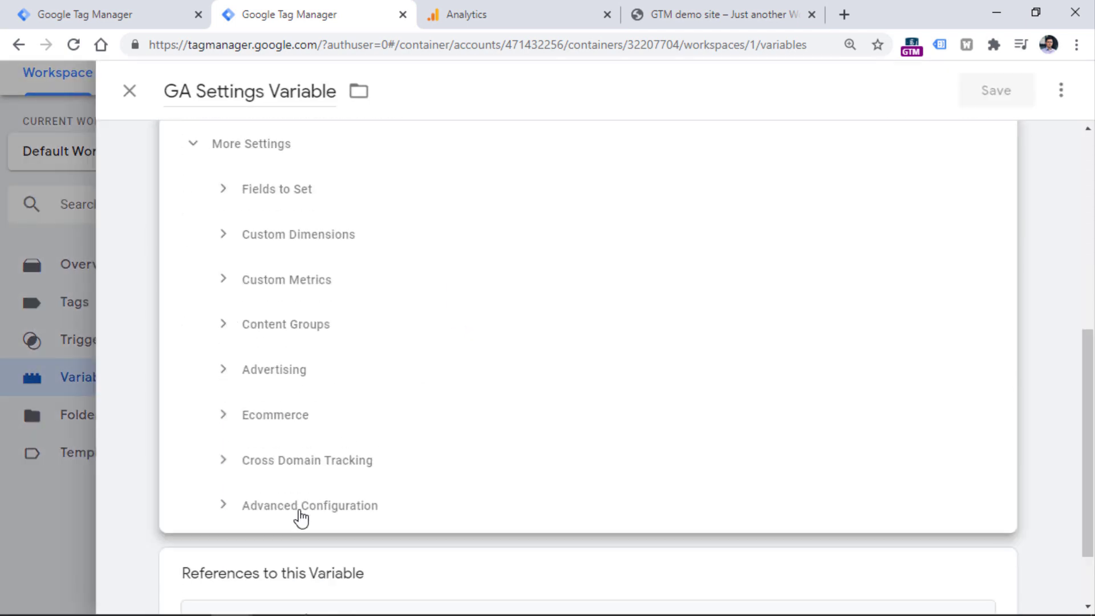
left_click(298, 509)
scroll(450, 326, "down", 5)
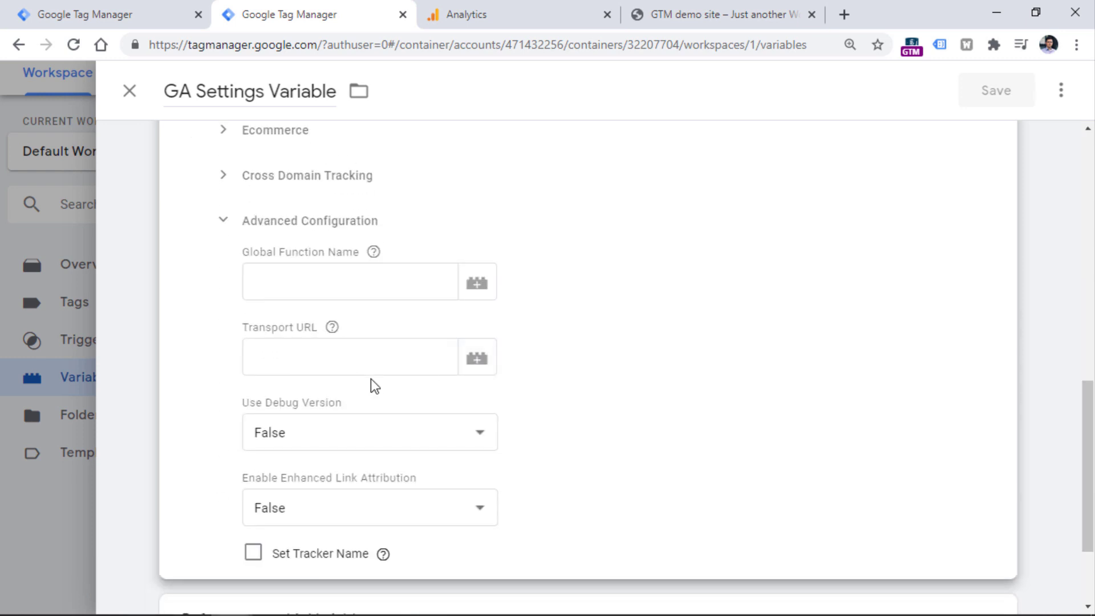
- Copy the tagging server's default URL from the server-side container's installation details for the client-side Transport URL setting
scroll(344, 338, "up", 3)
mouse_move(345, 487)
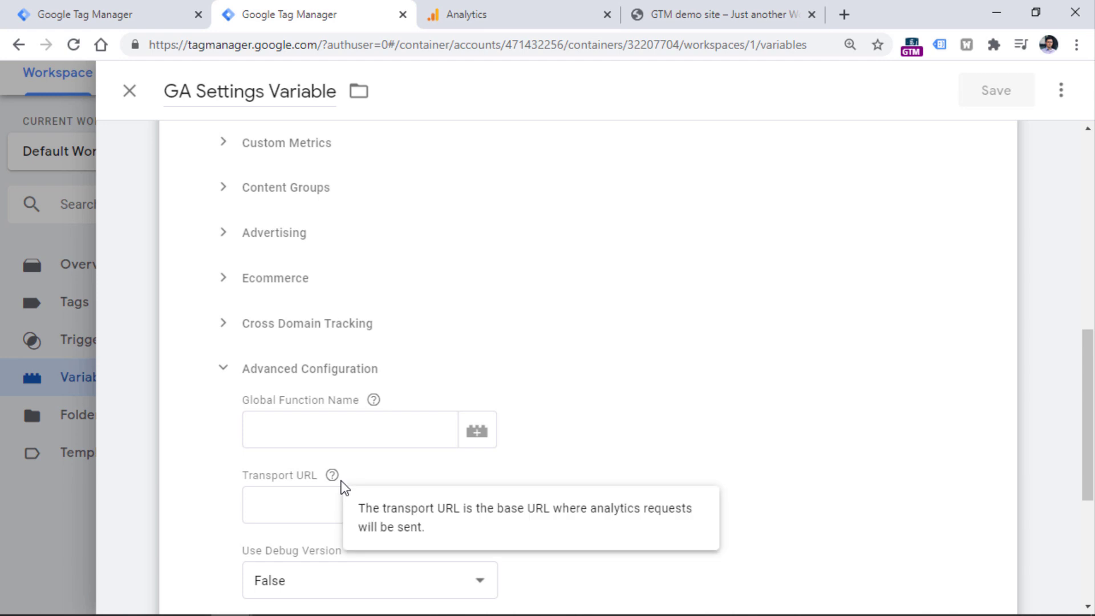
left_click(317, 508)
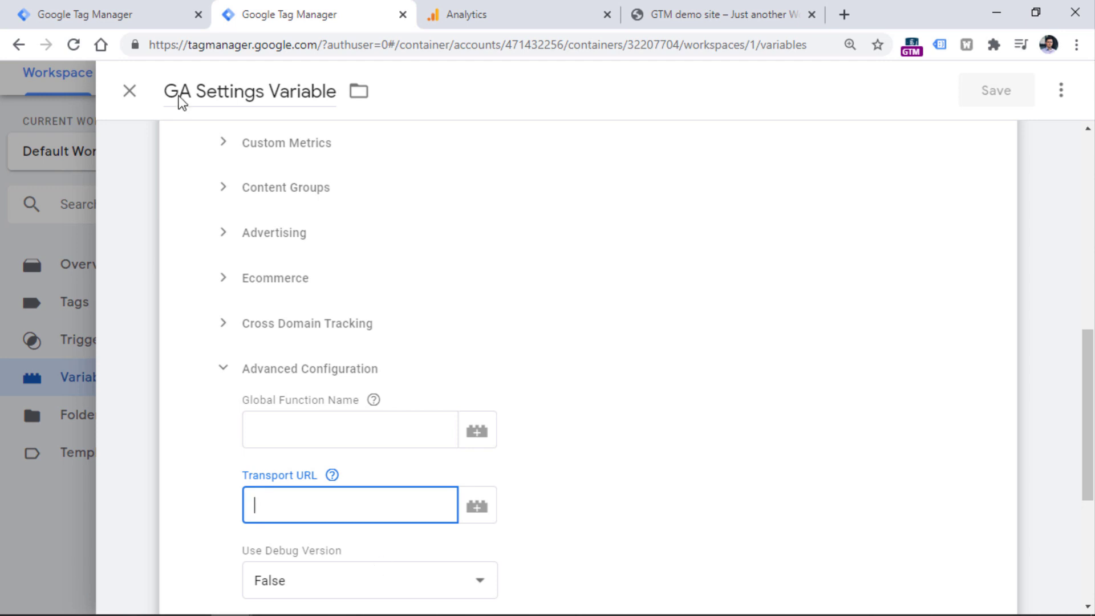
left_click(109, 14)
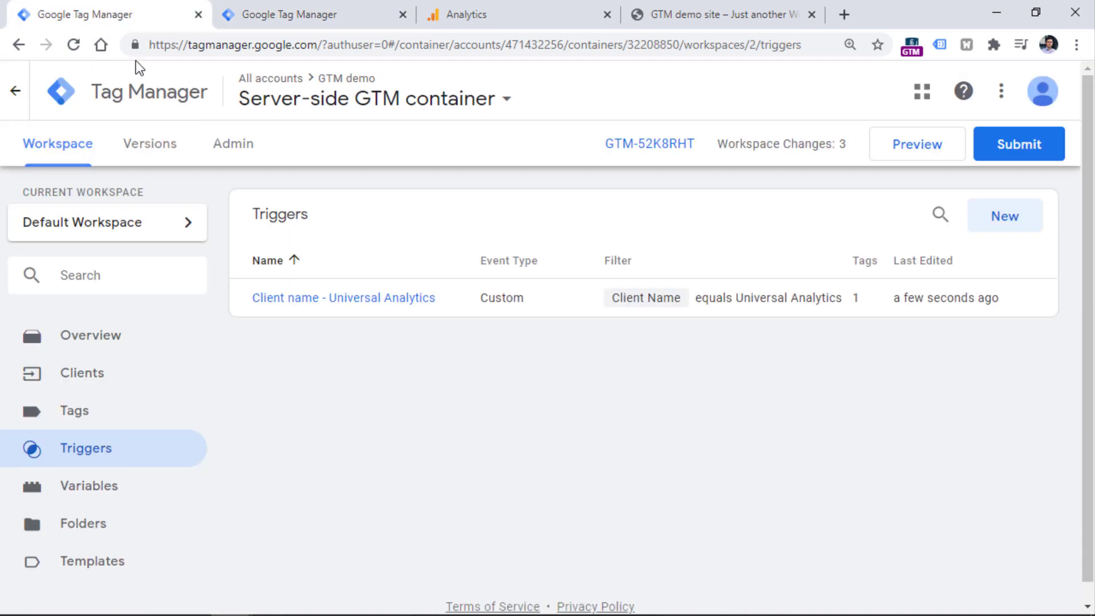
left_click(648, 141)
left_click_drag(503, 506, 254, 503)
right_click(275, 503)
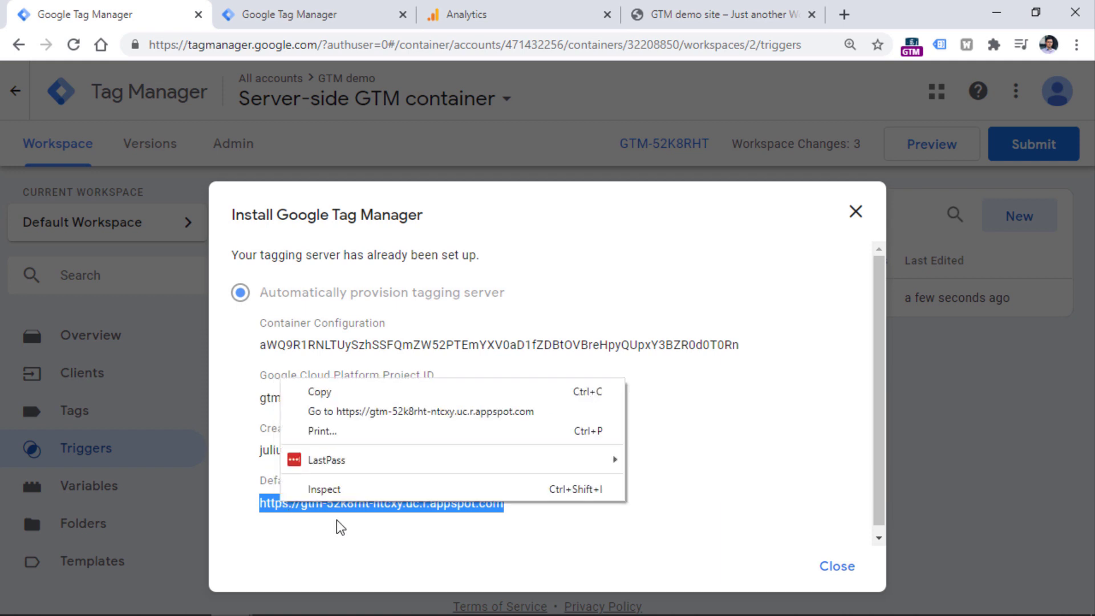
left_click(320, 392)
left_click(283, 9)
right_click(307, 500)
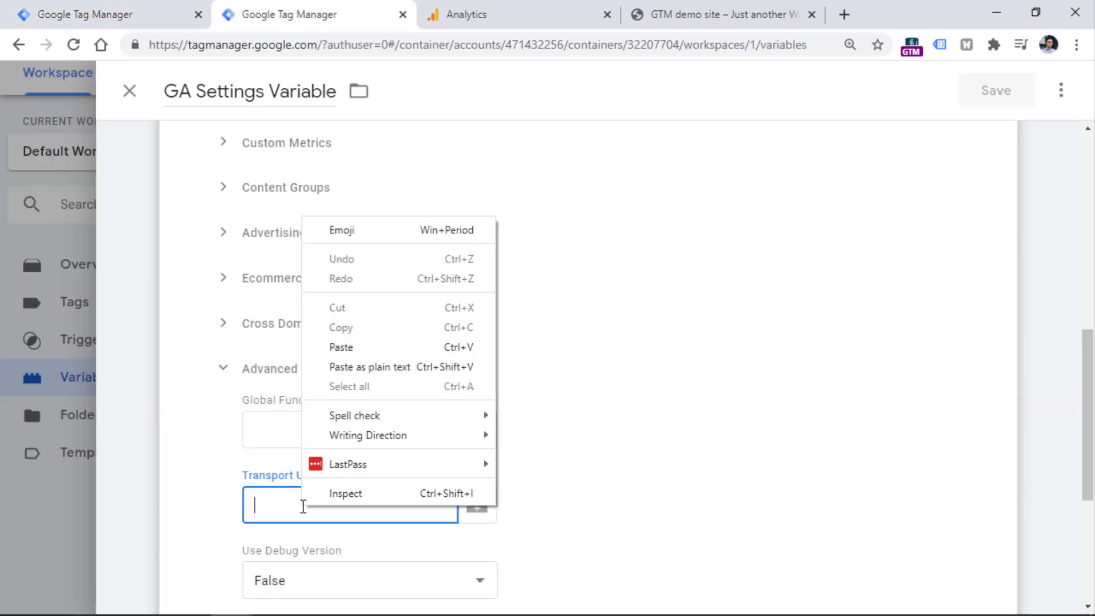
left_click(351, 346)
scroll(587, 317, "down", 5)
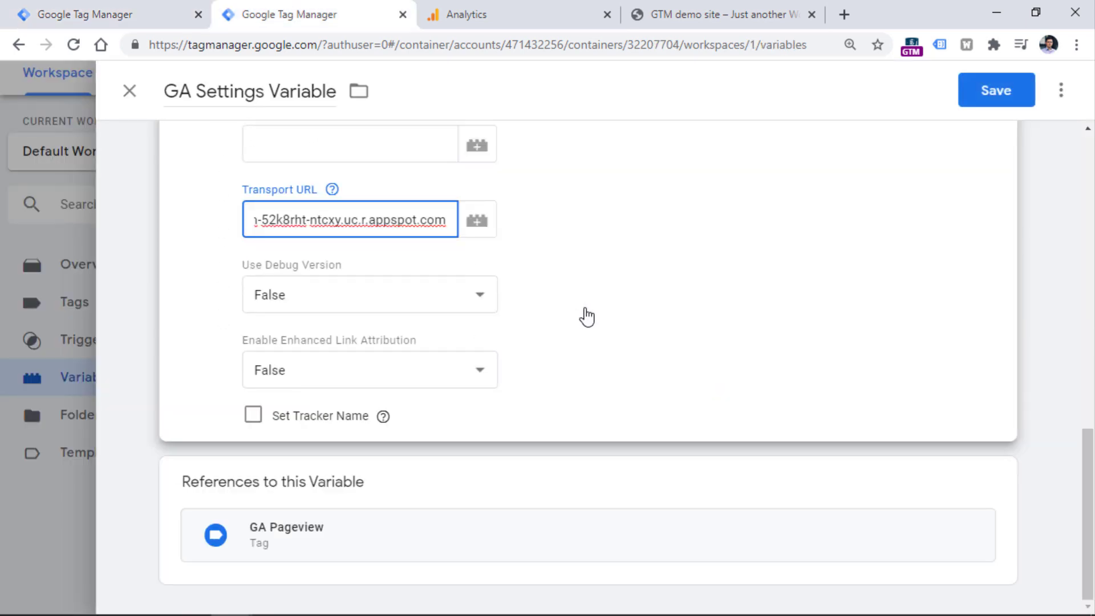
left_click(998, 91)
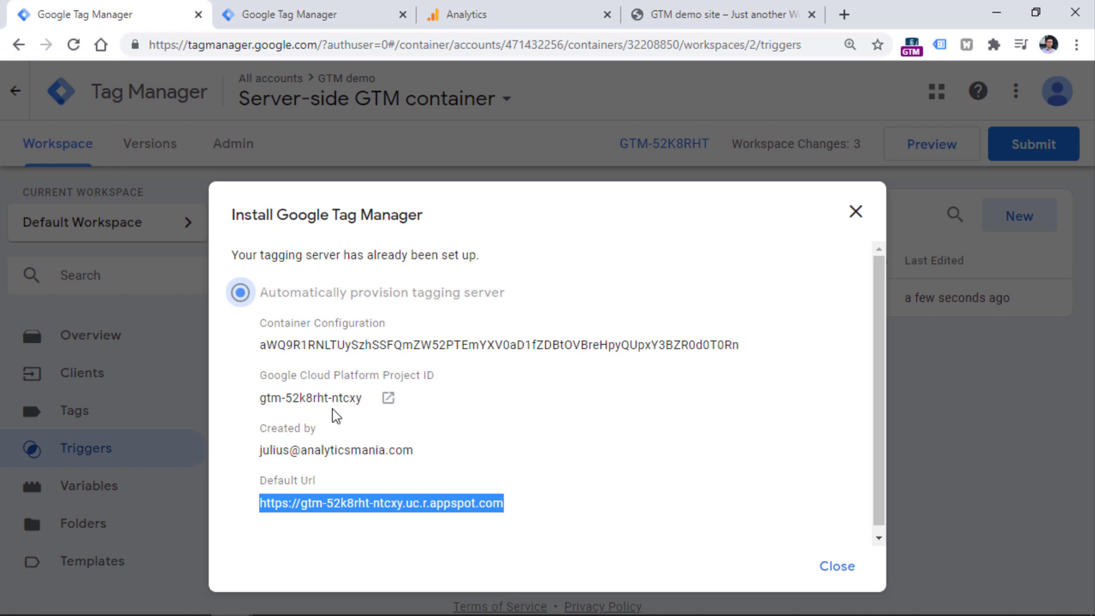
- Review the default URL's domain in the server-side container's installation details and close the dialog
left_click(171, 14)
left_click(313, 502)
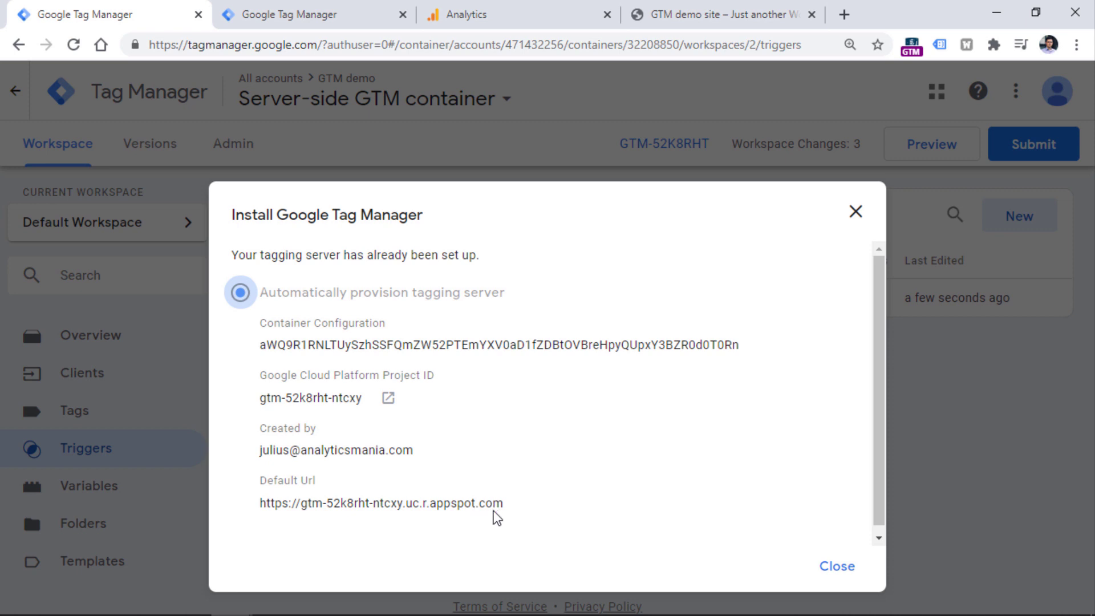
left_click_drag(503, 504, 302, 520)
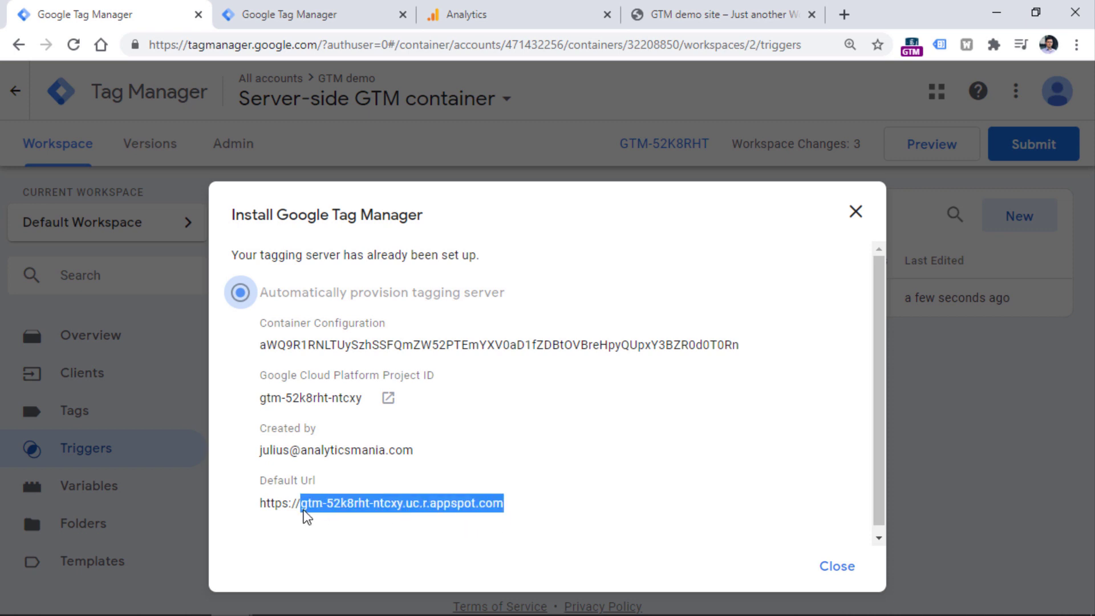
left_click(422, 507)
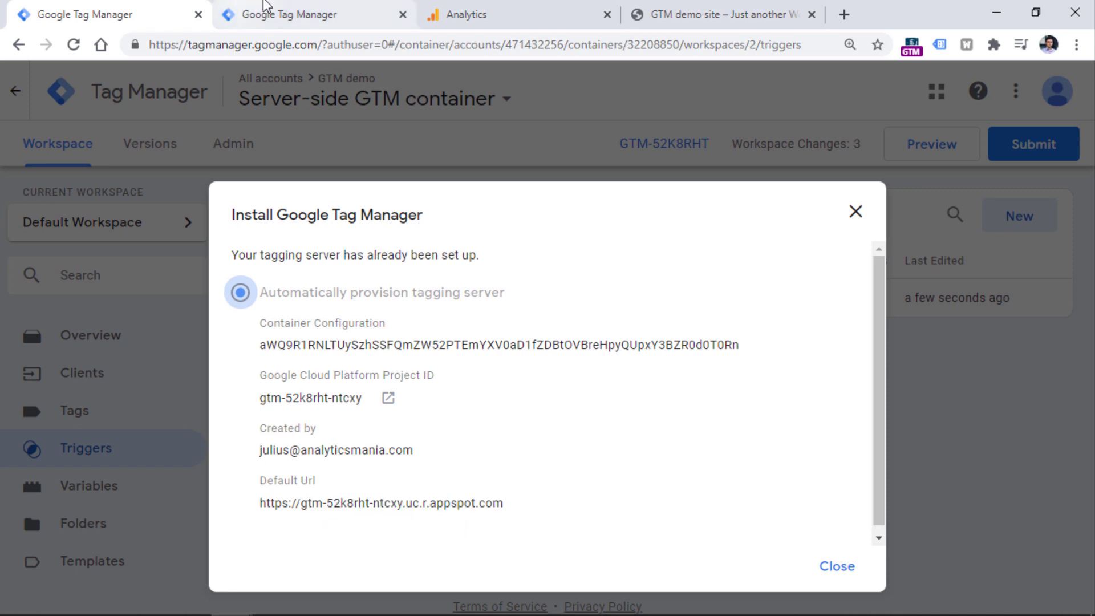
left_click(855, 212)
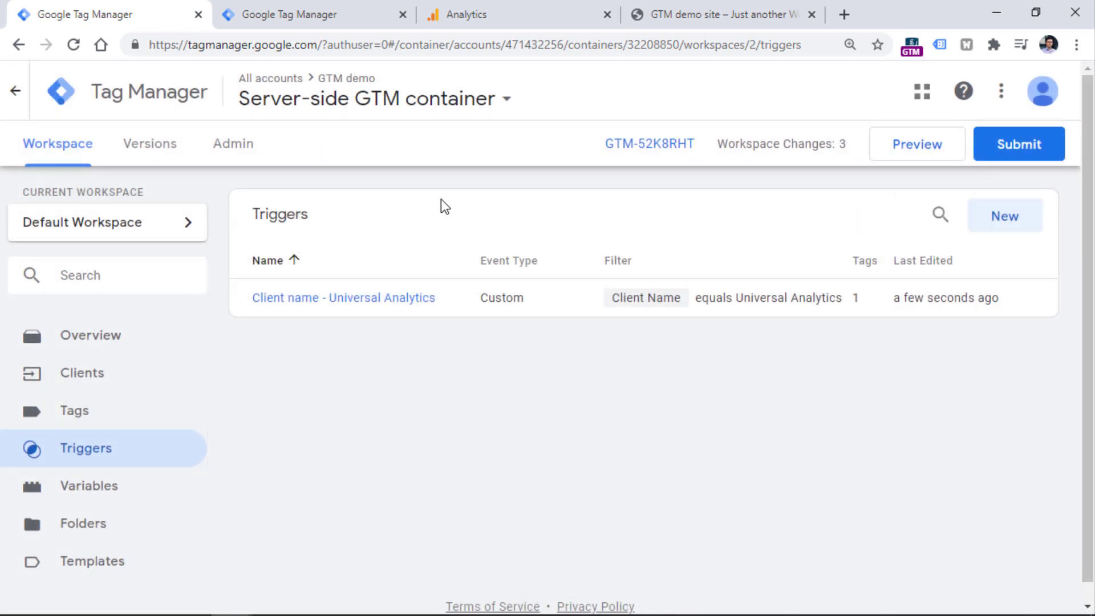
- Start preview mode for the server-side container and examine the domain in the debug page's address
left_click(918, 147)
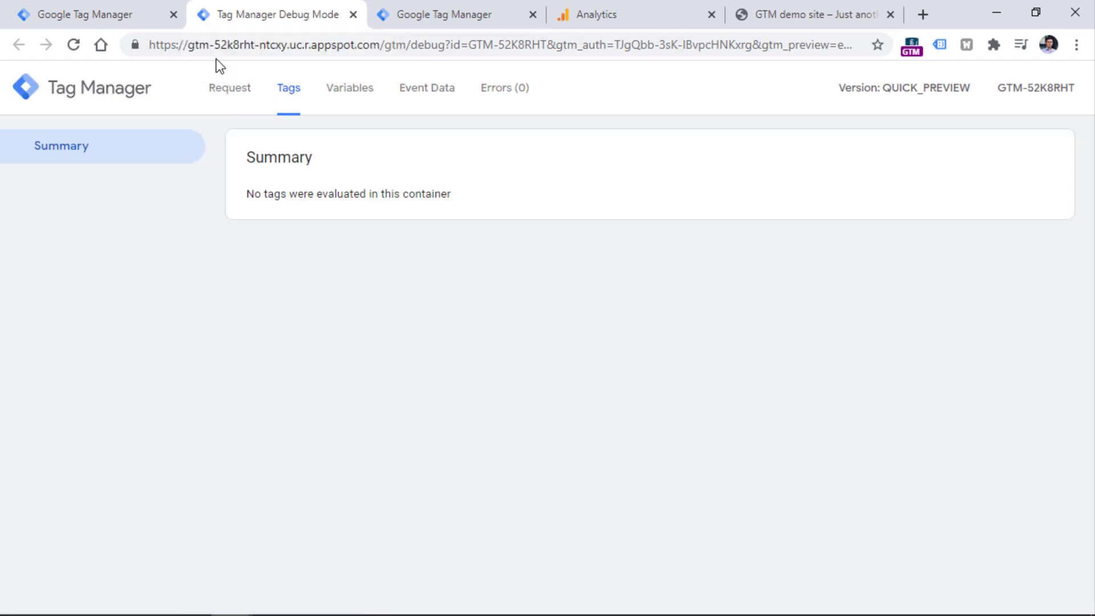
mouse_move(188, 45)
left_mouse_down()
mouse_move(380, 45)
mouse_move(186, 49)
left_mouse_up()
left_click(379, 46)
left_click(186, 49)
left_click_drag(392, 46, 445, 51)
left_click(445, 51)
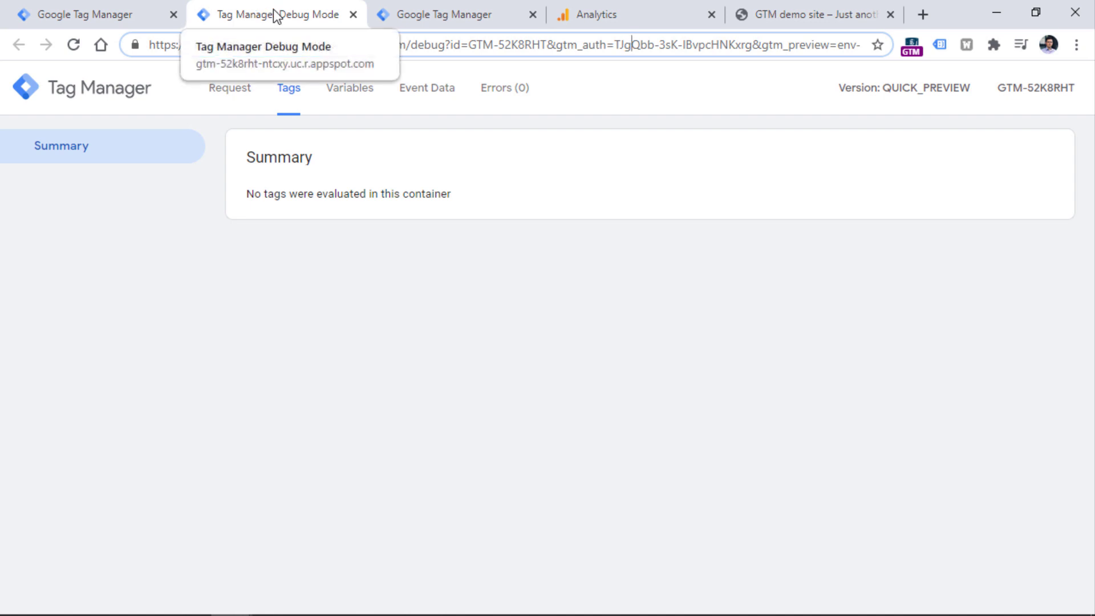
- Start preview mode for the client-side container and reload the GTM demo site
left_click(450, 12)
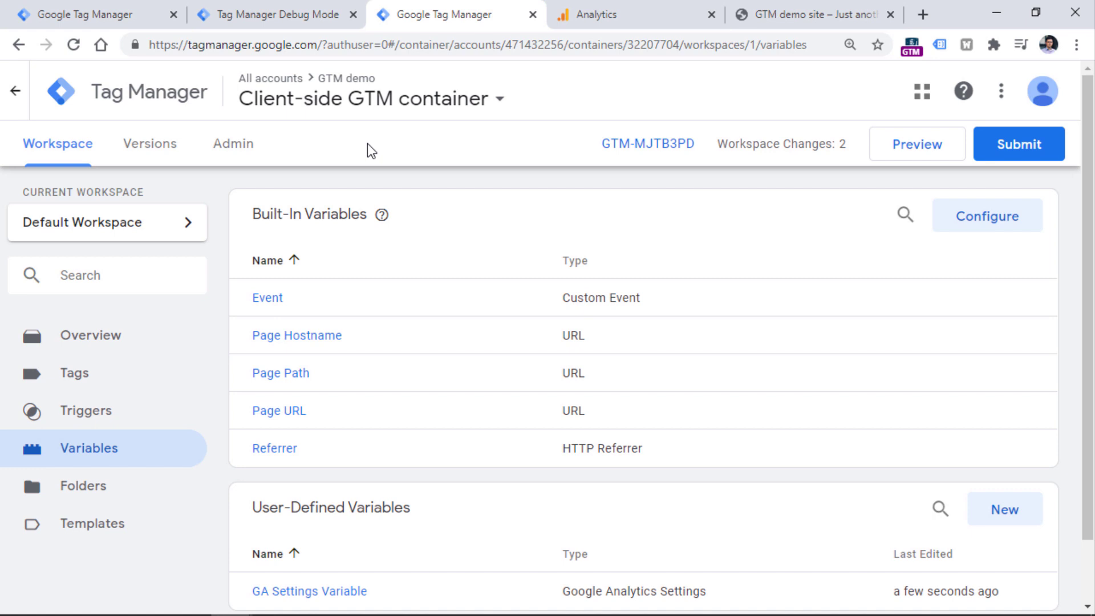
left_click(286, 24)
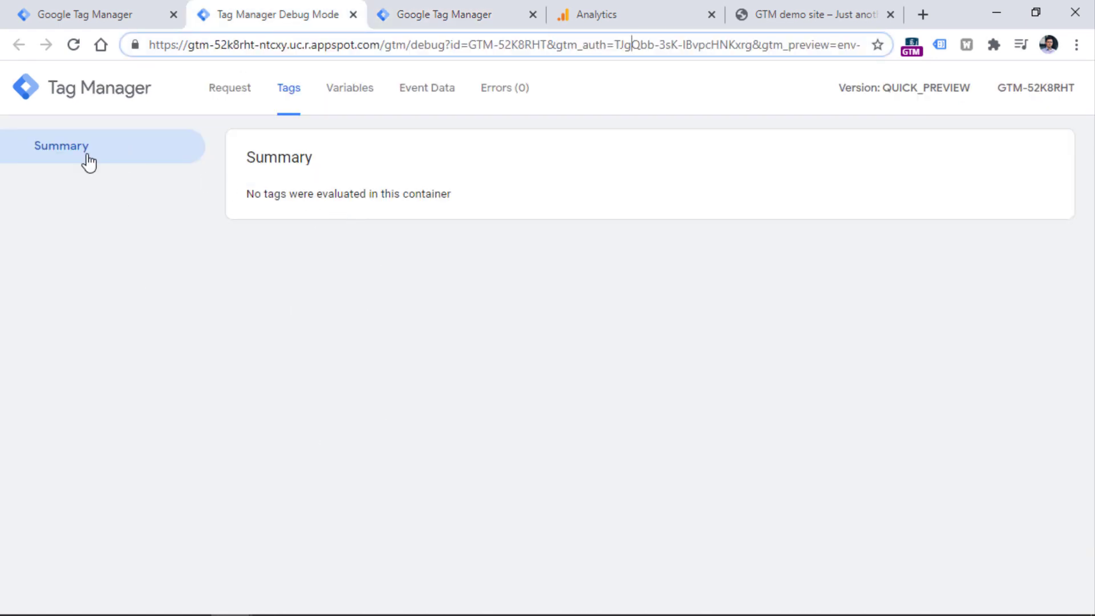
left_click(479, 17)
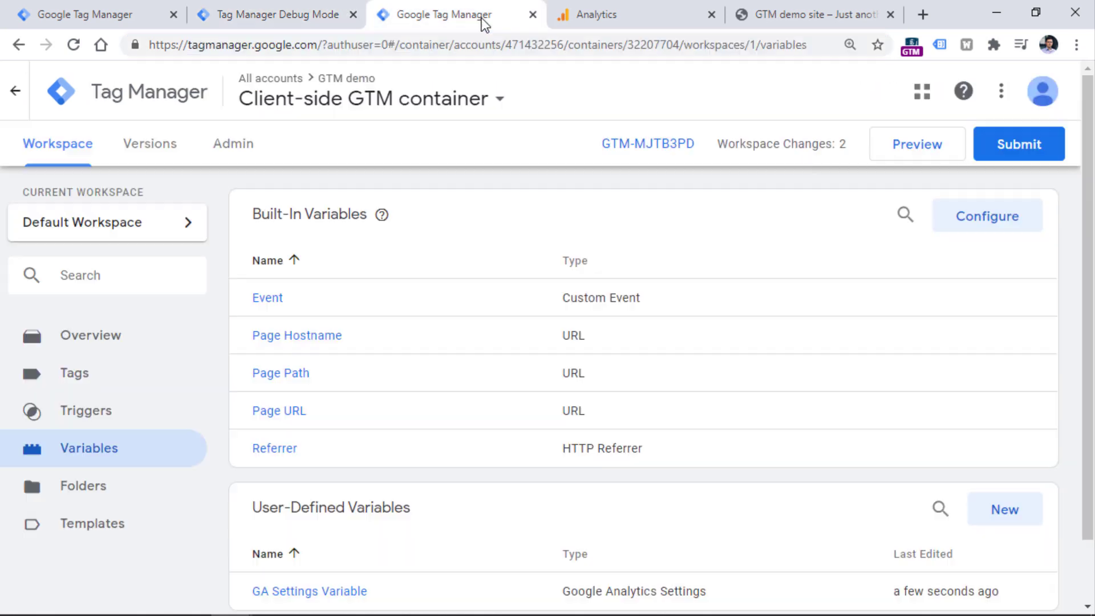
left_click(935, 146)
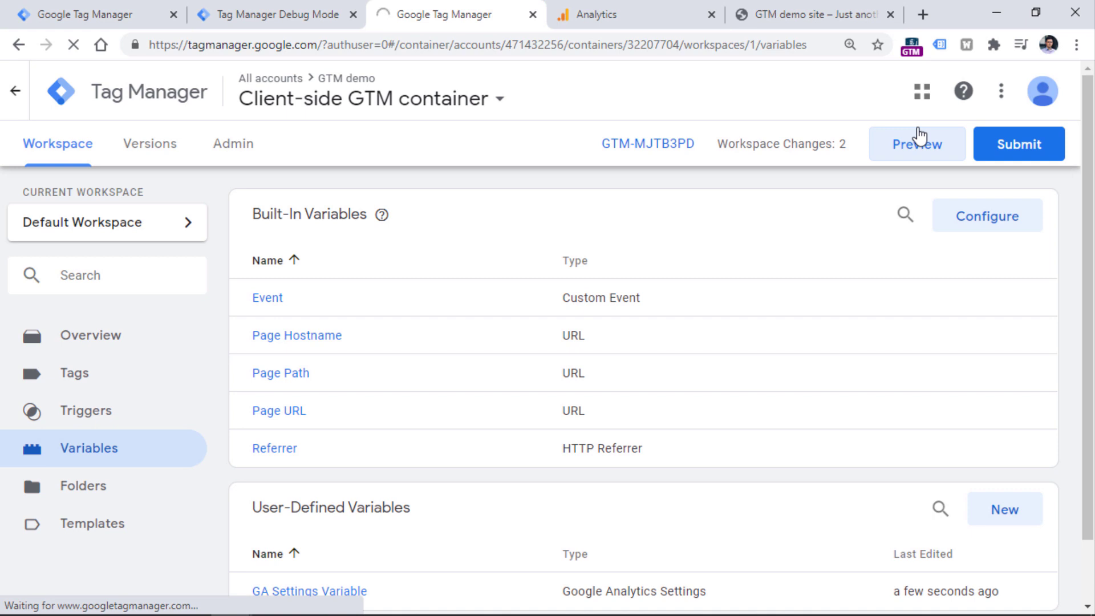
left_click(809, 15)
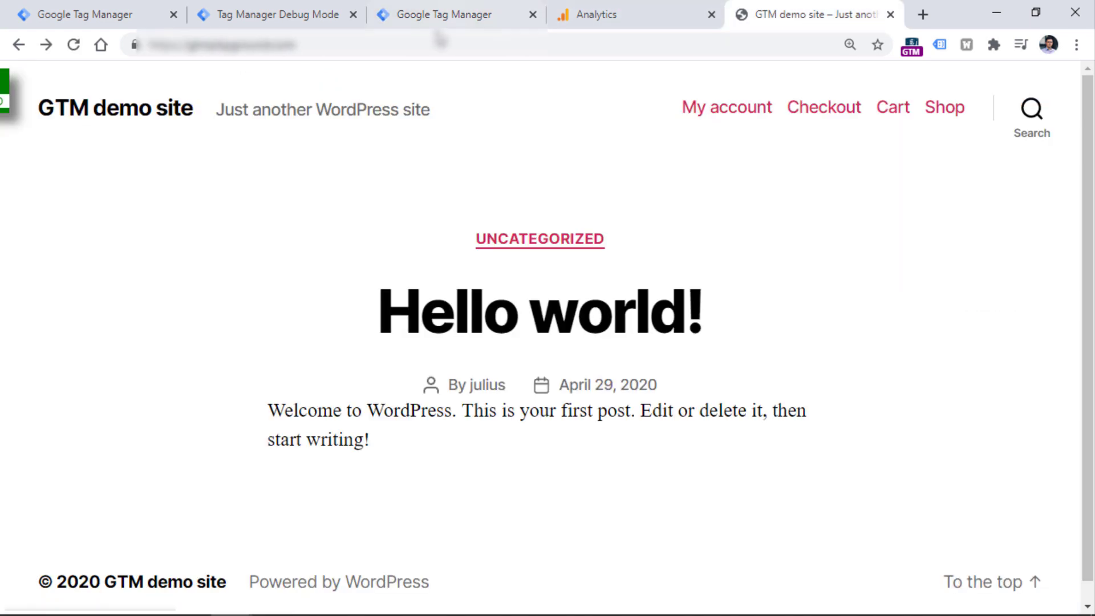
left_click(73, 45)
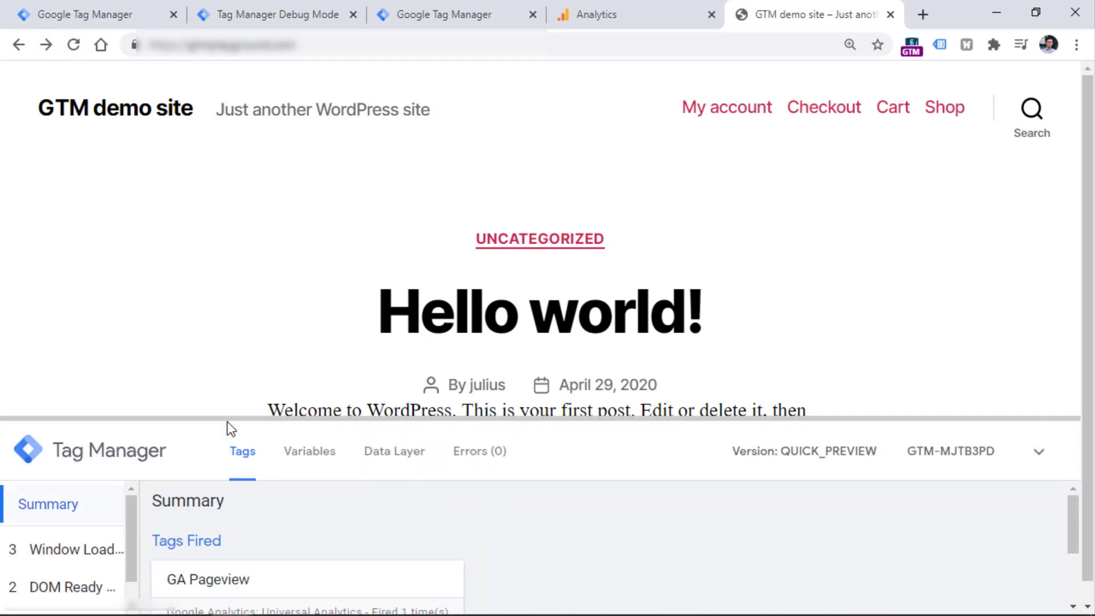
- Inspect the GA Pageview tag's transportUrl for the Container Loaded event with variables displayed as values, and collapse the debug pane
left_click(318, 445)
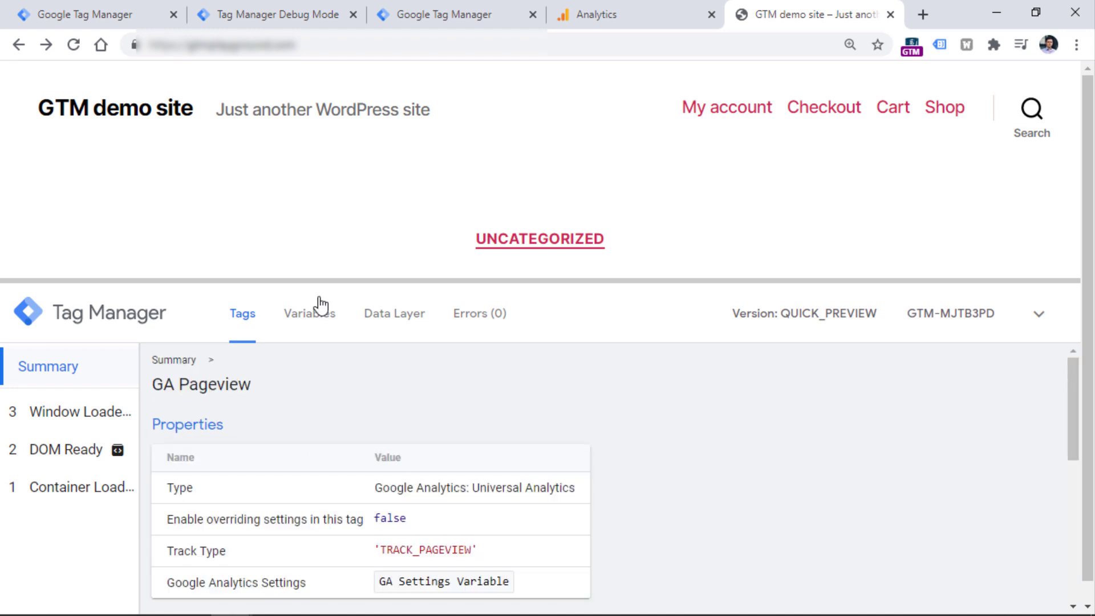
left_click_drag(320, 281, 320, 143)
left_click(82, 347)
left_click(691, 220)
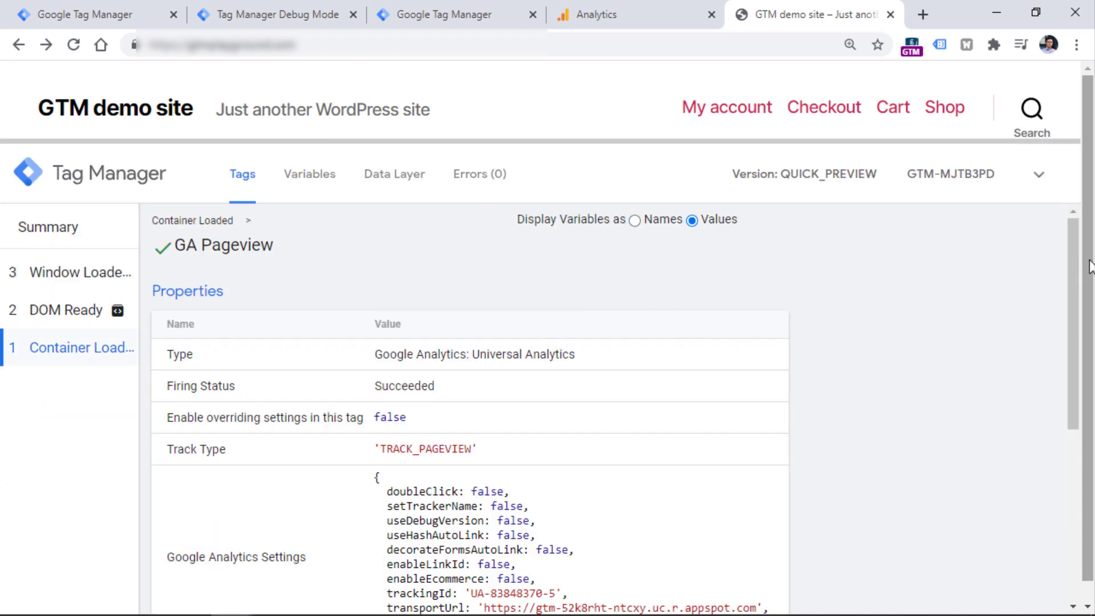
left_click_drag(1070, 289, 1059, 390)
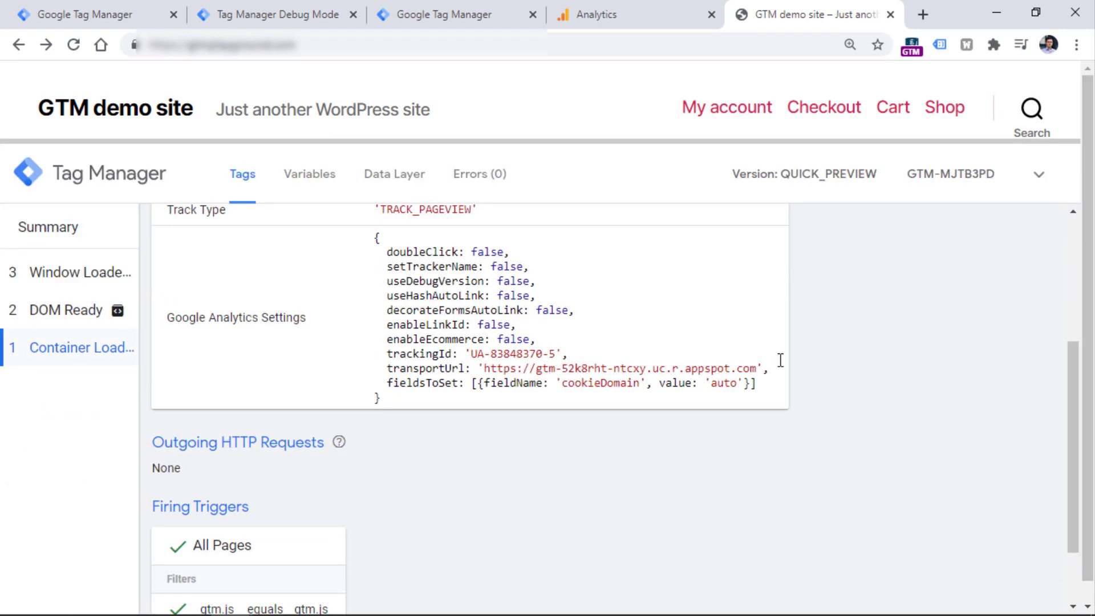
left_click(1039, 174)
key("ctrl+shift+i")
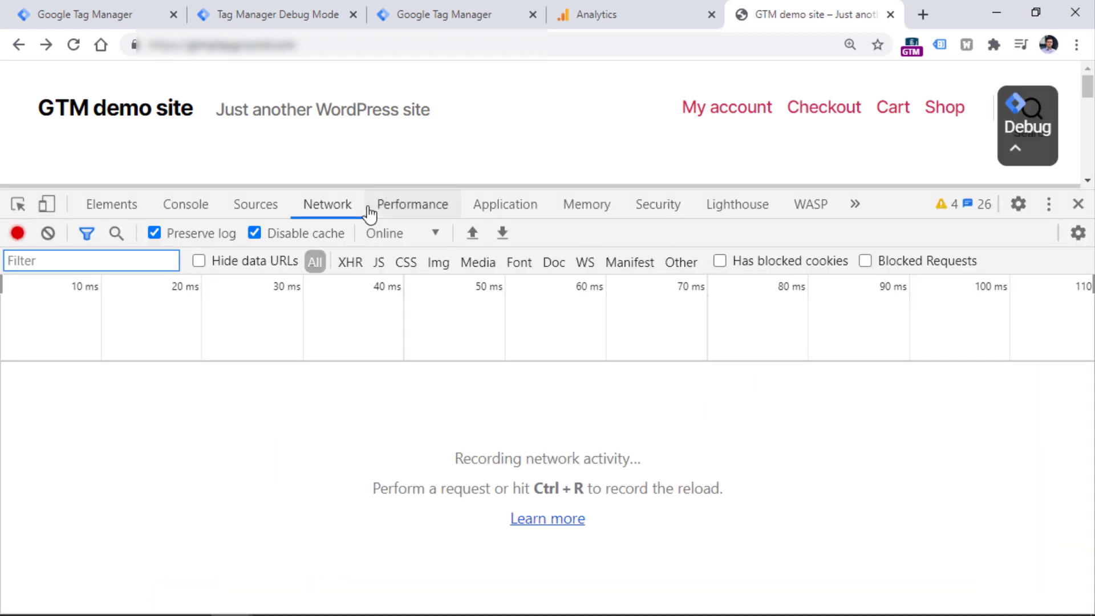
left_click(137, 14)
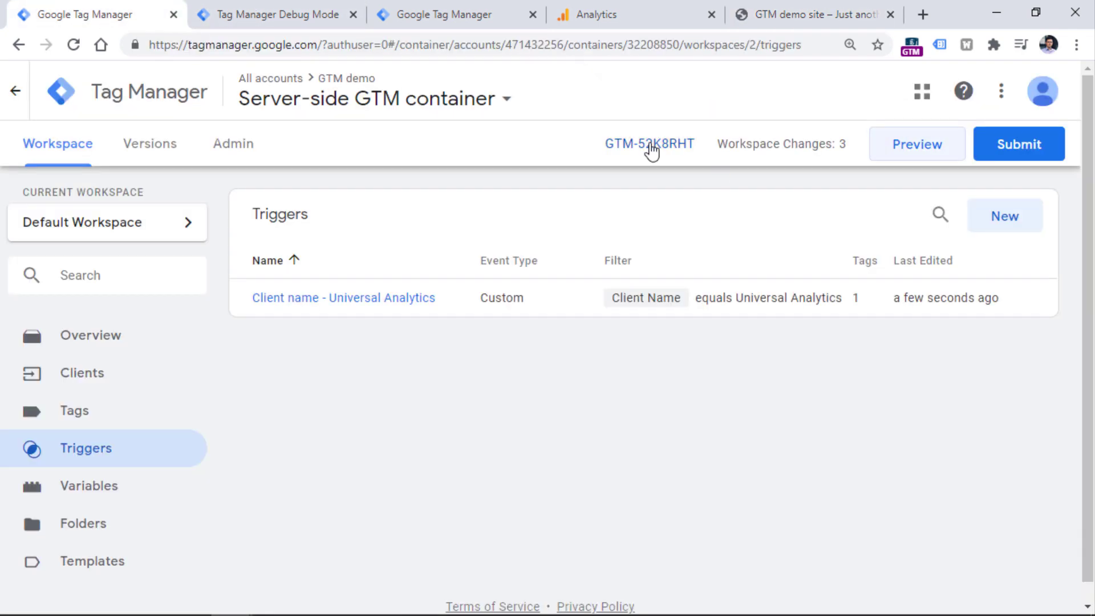
left_click(650, 145)
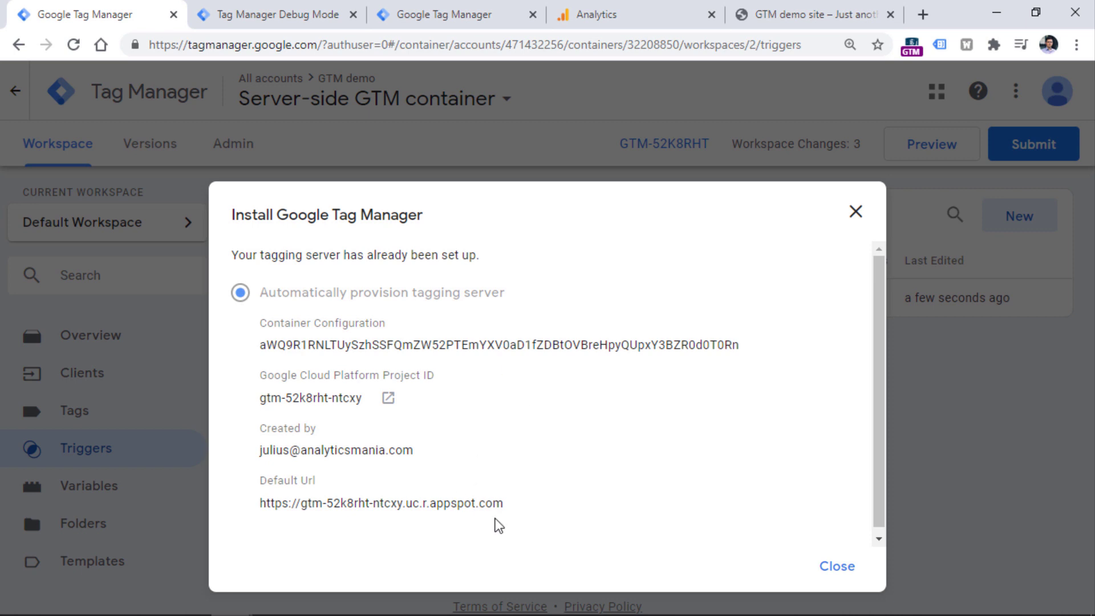
left_click_drag(506, 508, 300, 507)
key("ctrl+c")
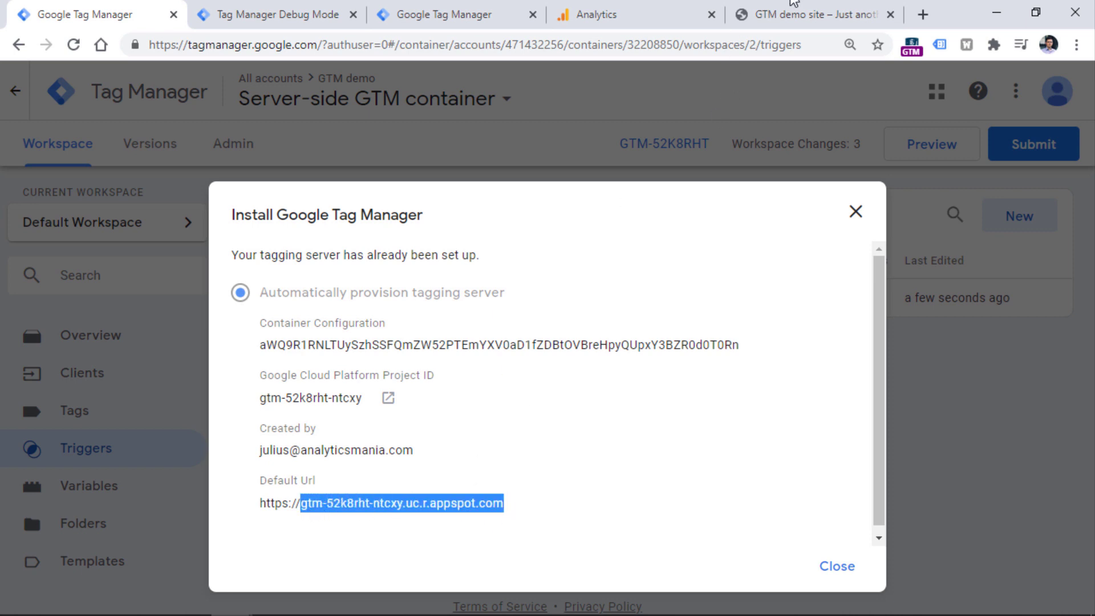
- Filter the demo site's network requests by gtm-52k8rht-ntcxy.uc.r.appspot.com and reload the page
left_click(793, 15)
left_click(100, 261)
key("ctrl+v")
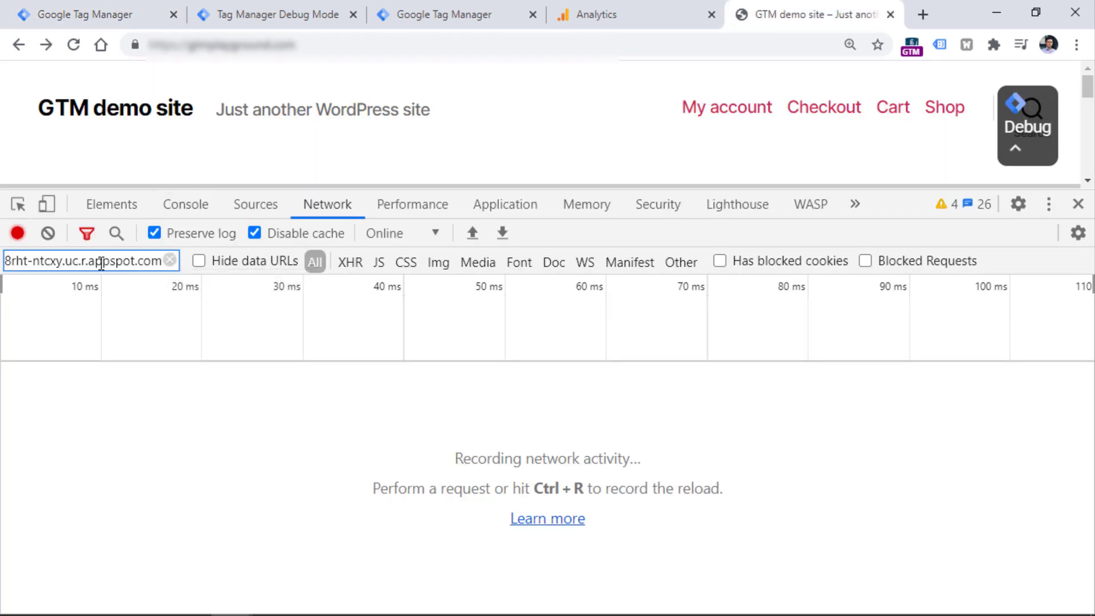
key("ctrl+r")
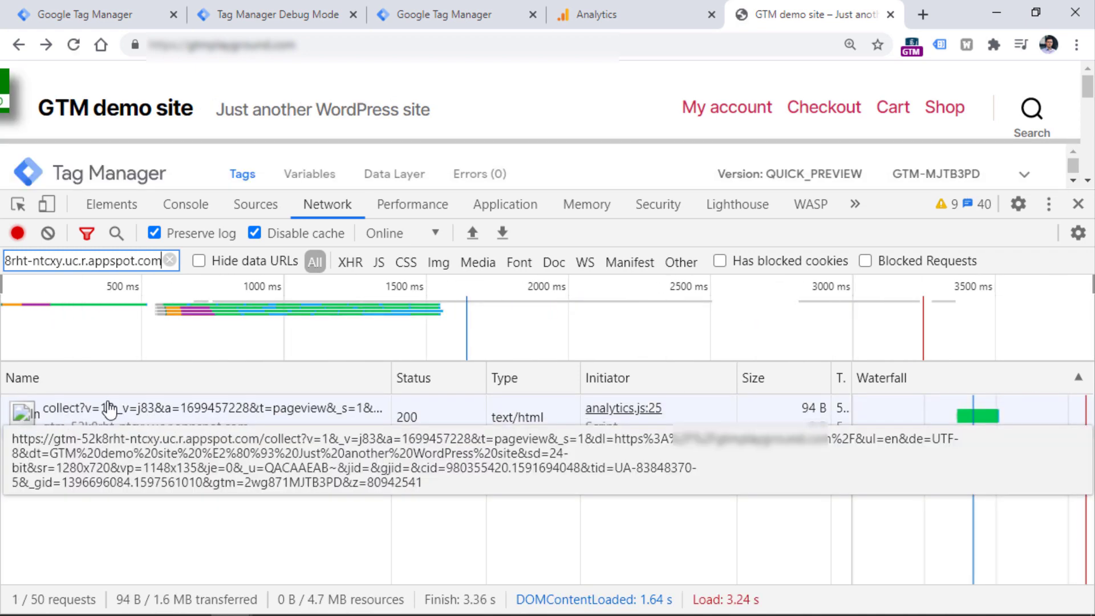
- In the server-side debug mode, examine the first page_view event's outgoing Universal Analytics Tag request, variables and event data
left_click(282, 14)
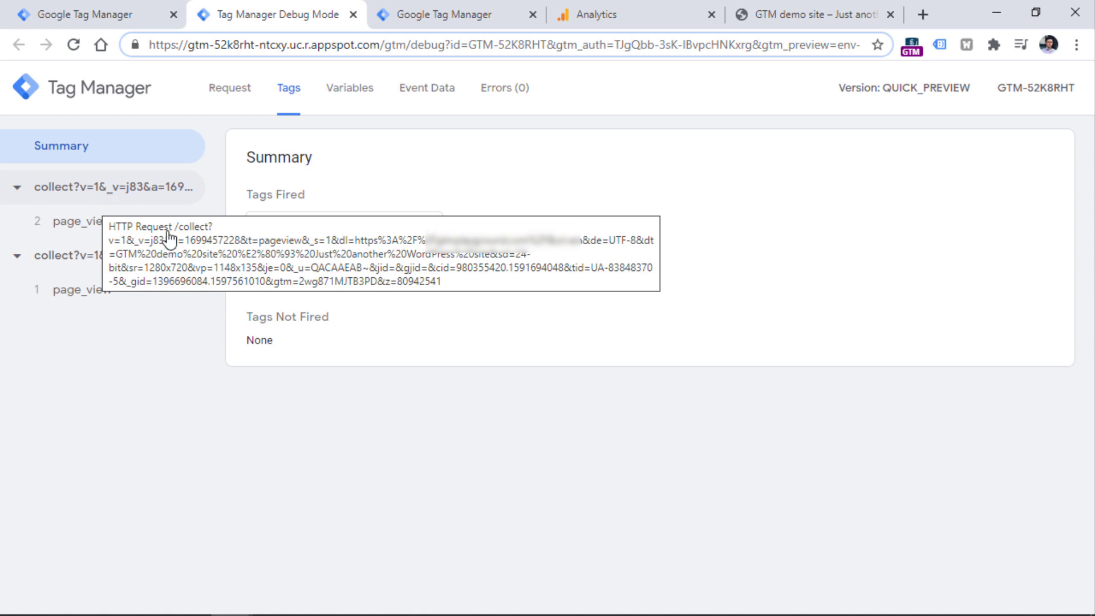
left_click(98, 289)
left_click(342, 245)
left_click(368, 392)
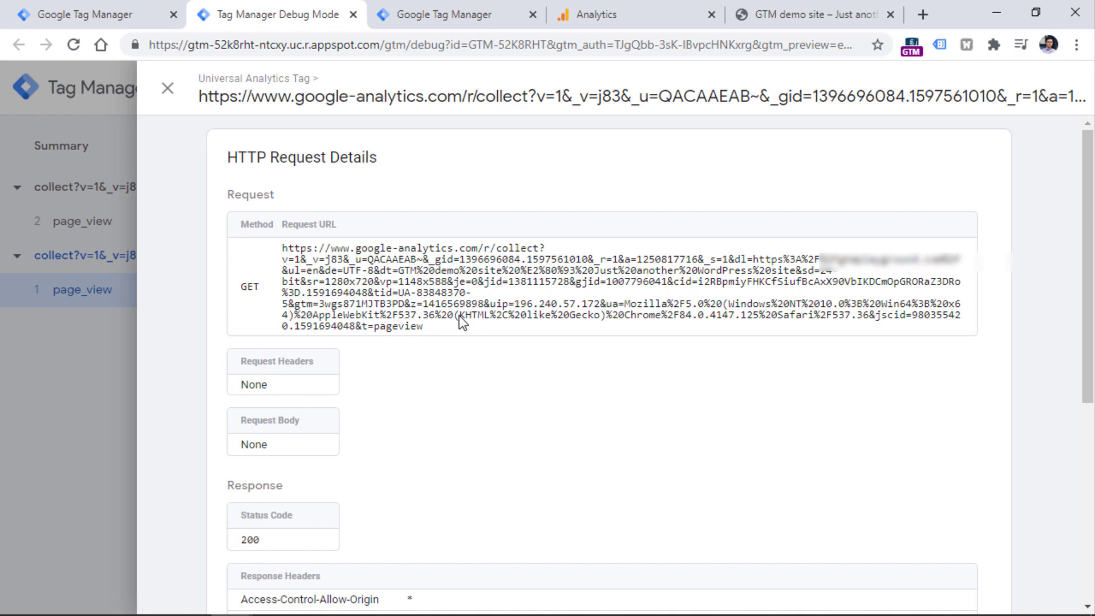
left_click(167, 88)
left_click(349, 88)
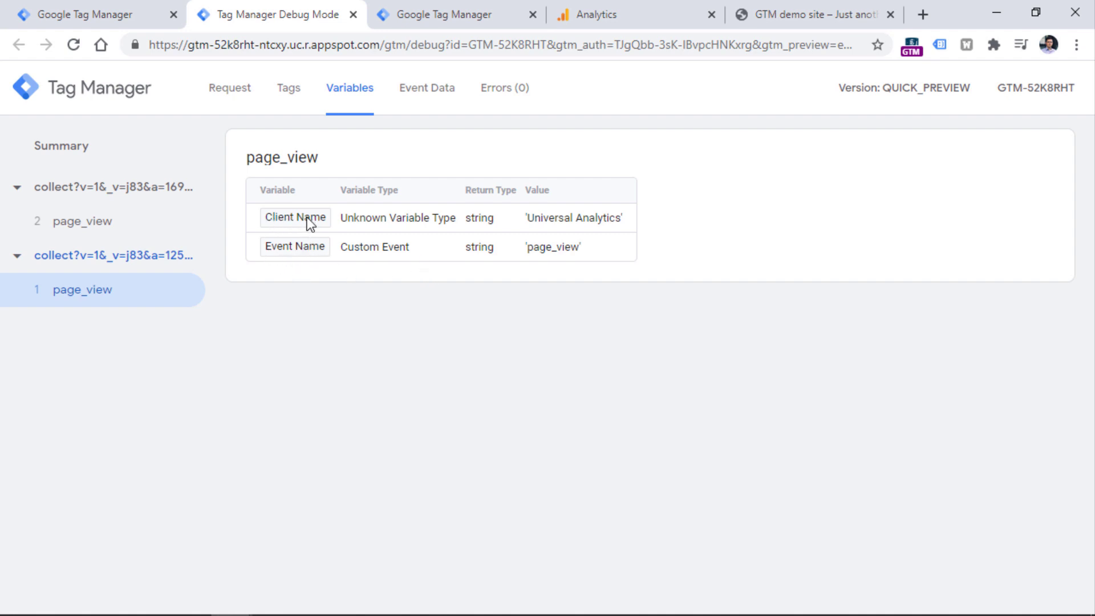
left_click(426, 96)
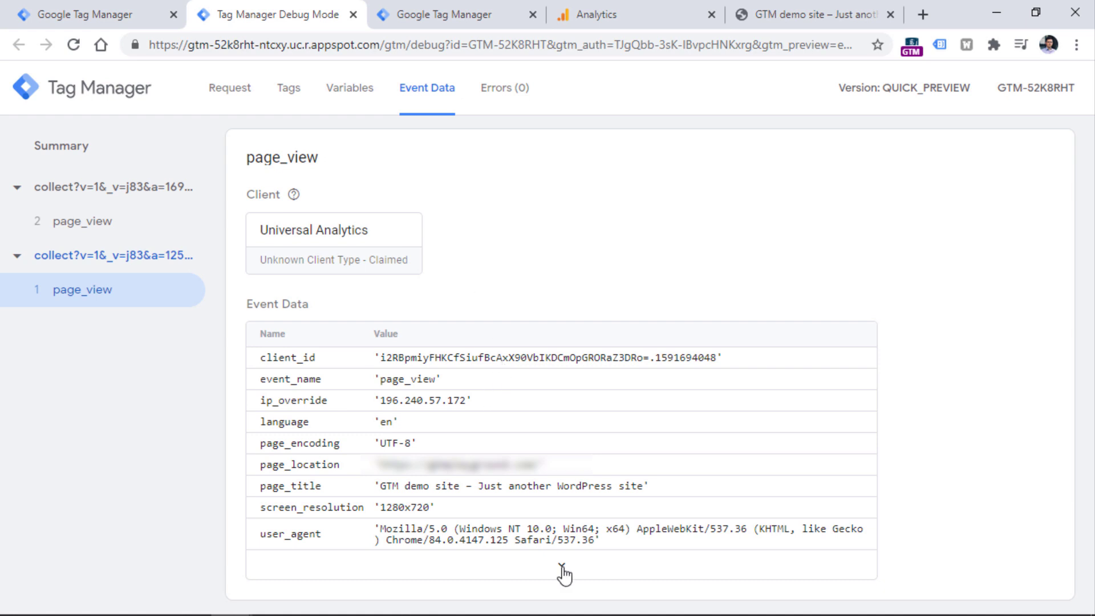
- Check the Realtime Overview report in Google Analytics and open the demo site's Cart page
left_click(639, 19)
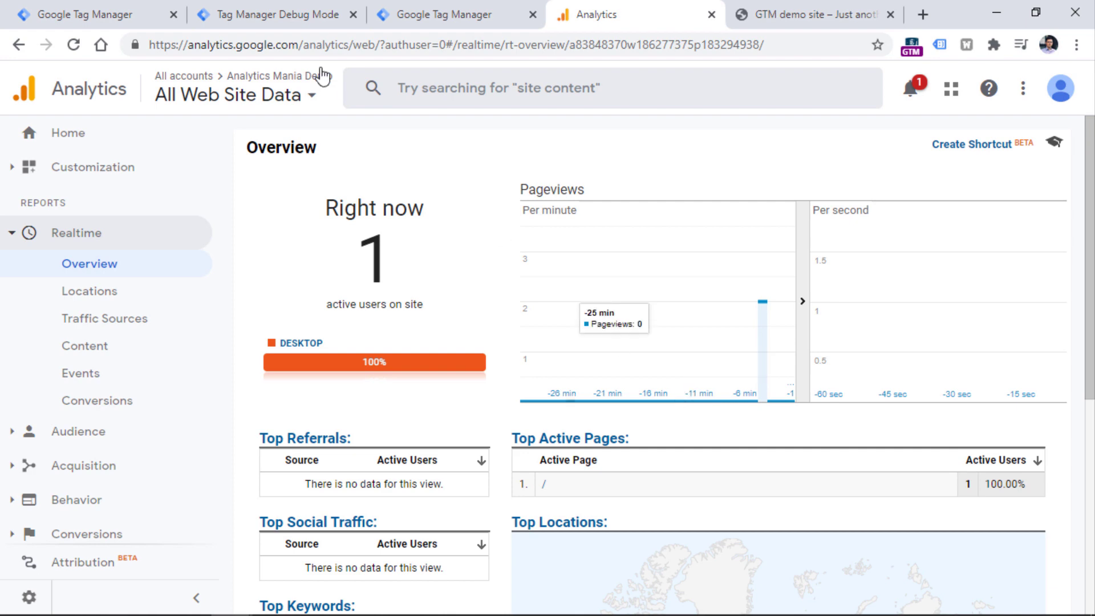
left_click(761, 16)
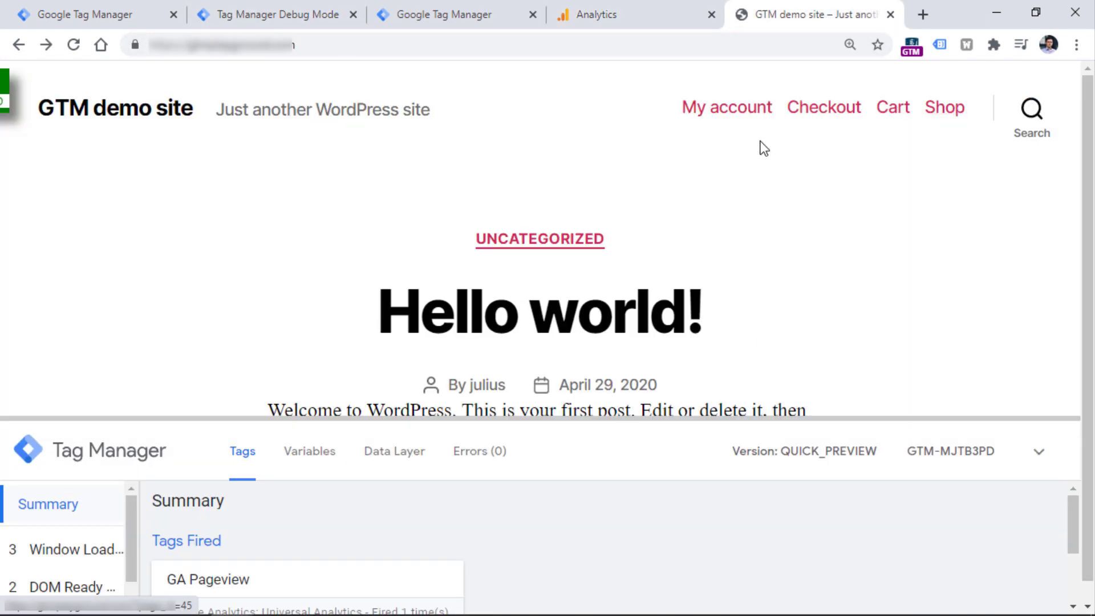
left_click(823, 116)
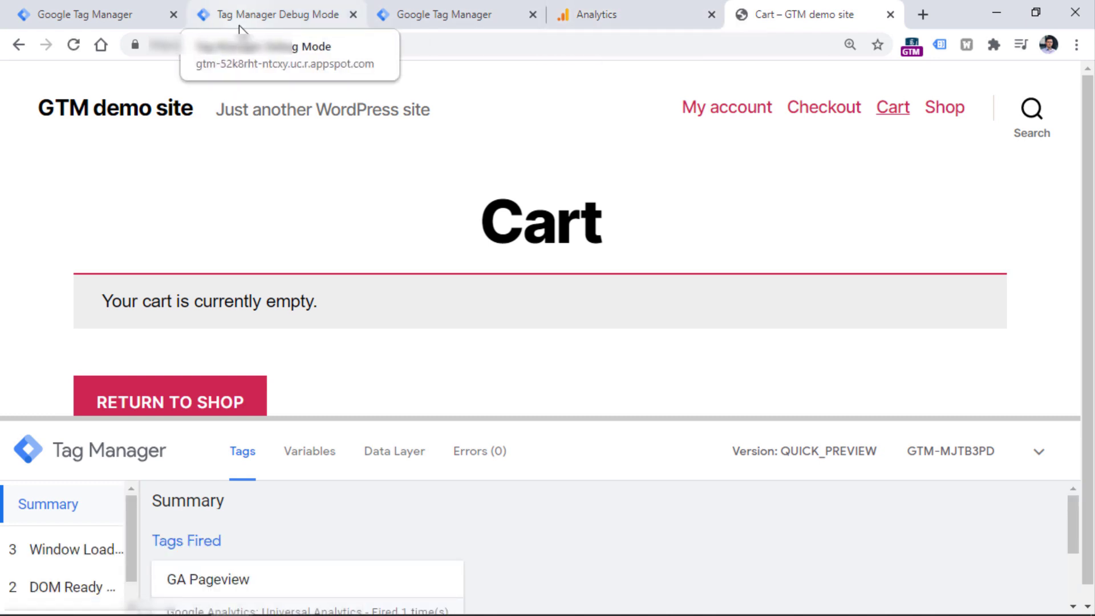
- Inspect the Cart page's page_view event data in the server-side debug mode and check the Google Analytics report
left_click(240, 23)
left_click(83, 226)
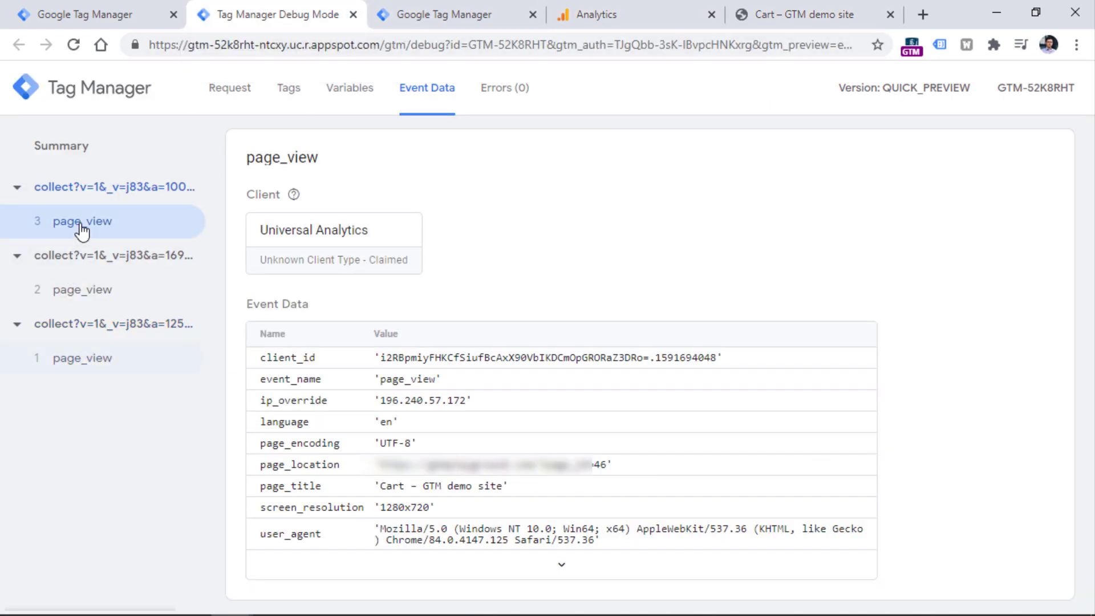
left_click(610, 17)
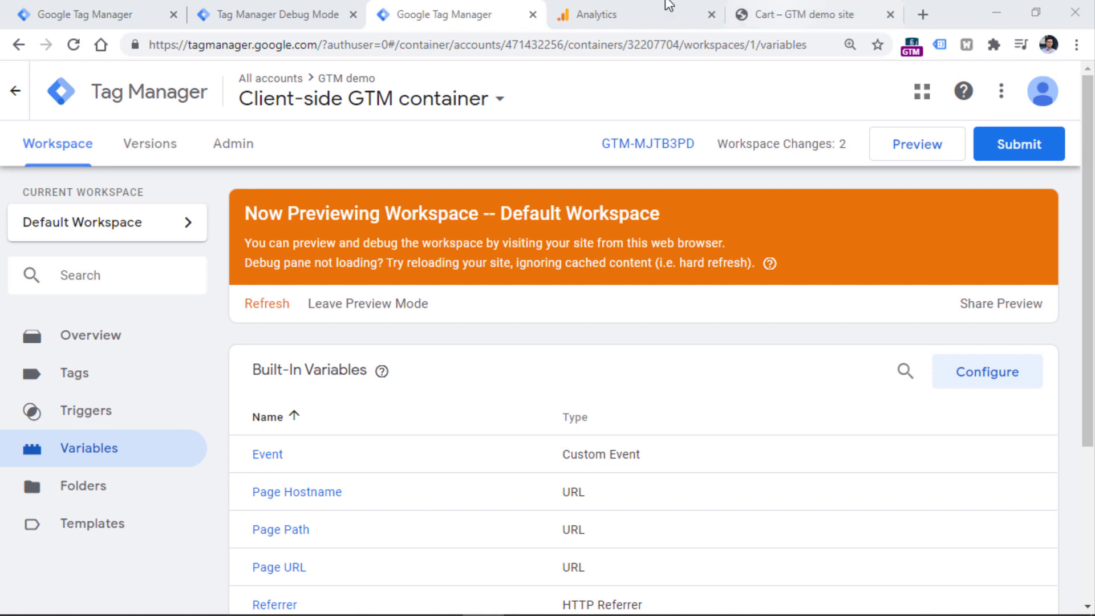
left_click(50, 9)
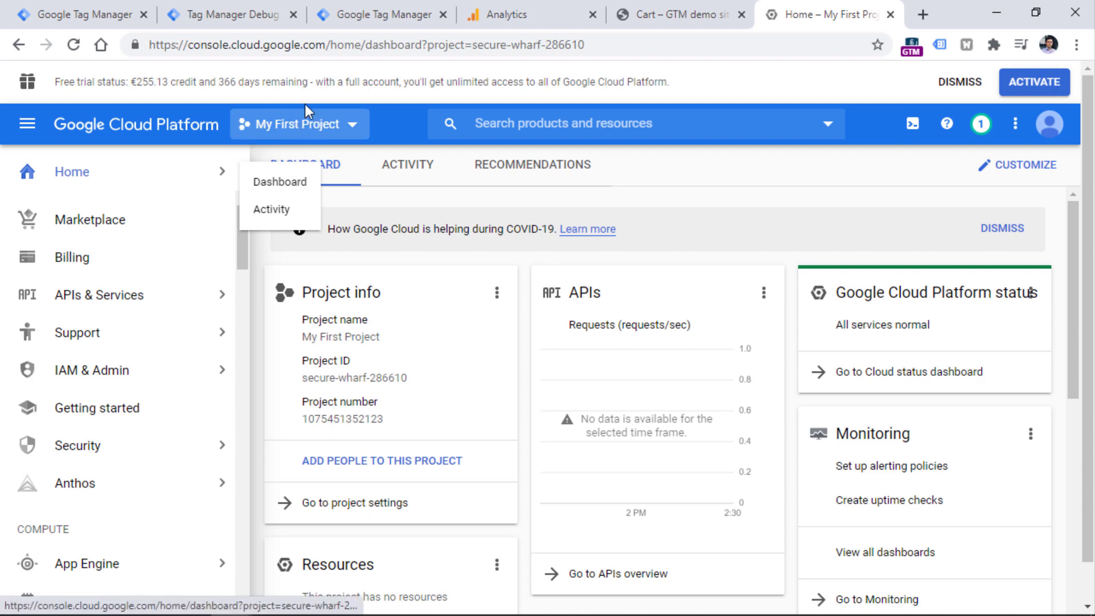
- Switch the Google Cloud project to GTM-52K8RHT and open the custom domains settings of App Engine
left_click(340, 124)
left_click(339, 208)
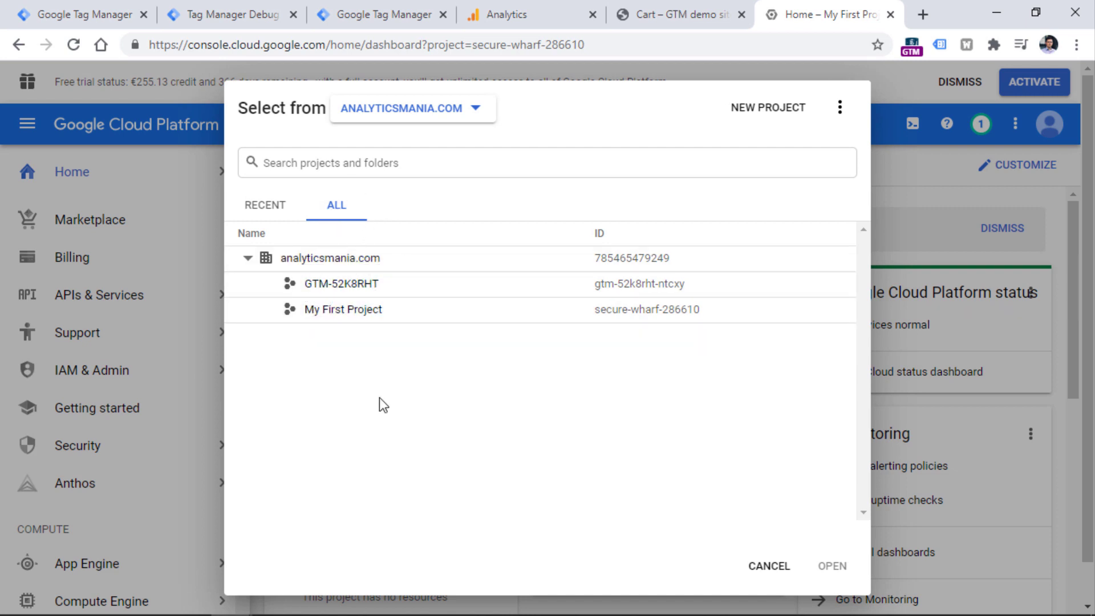
left_click(350, 286)
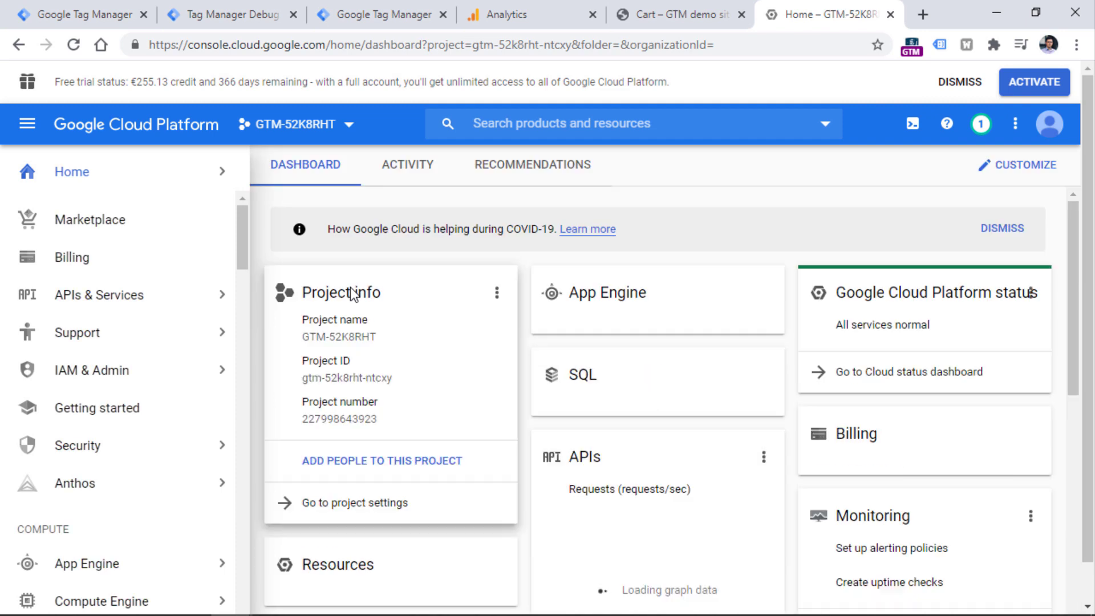
mouse_move(74, 564)
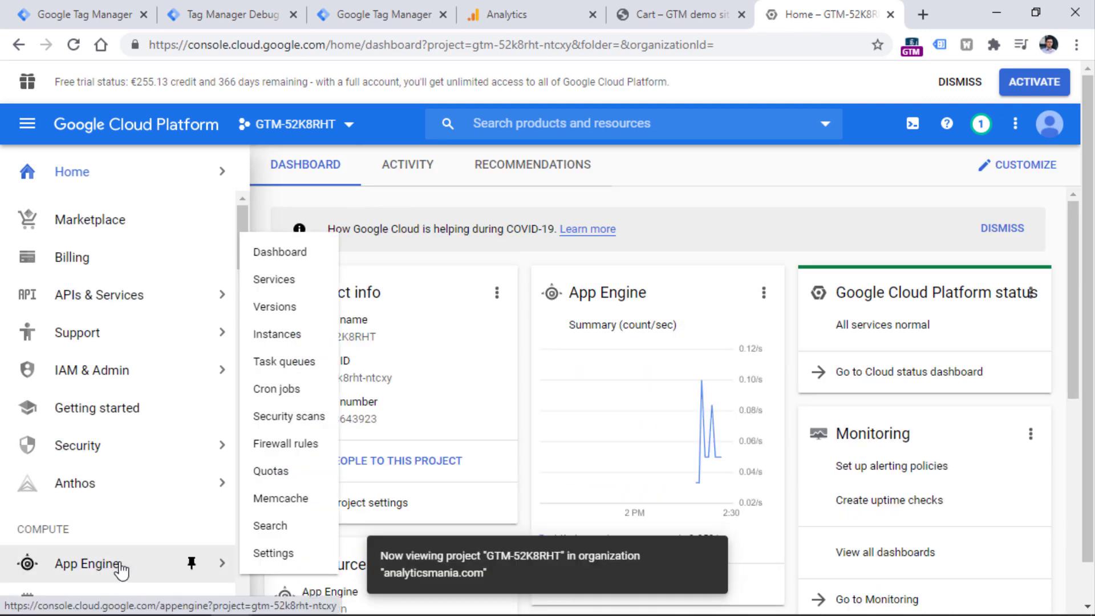
left_click(268, 553)
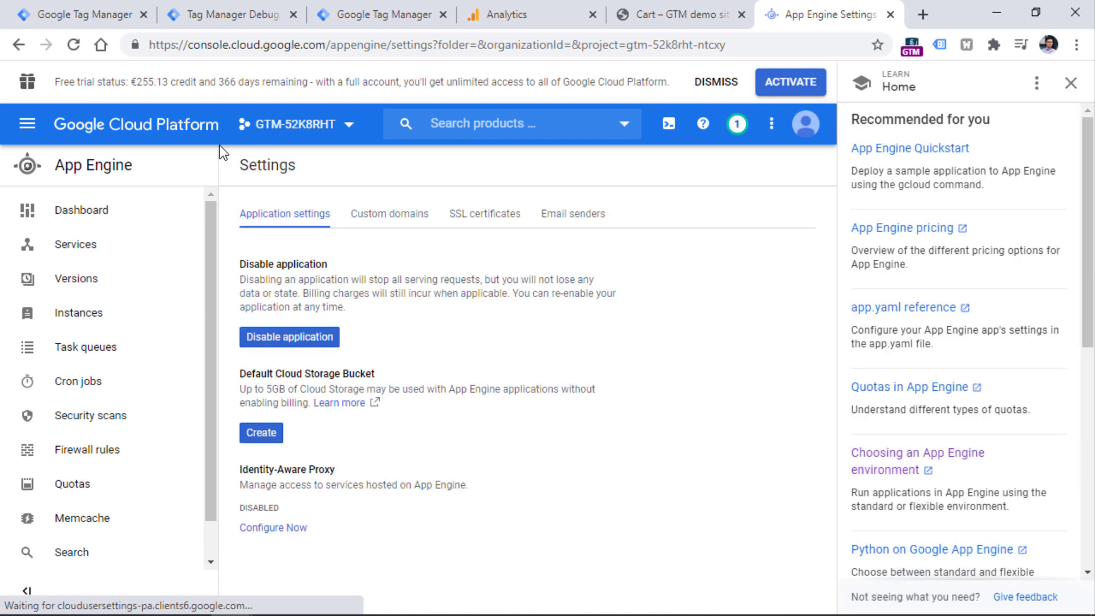
left_click(400, 219)
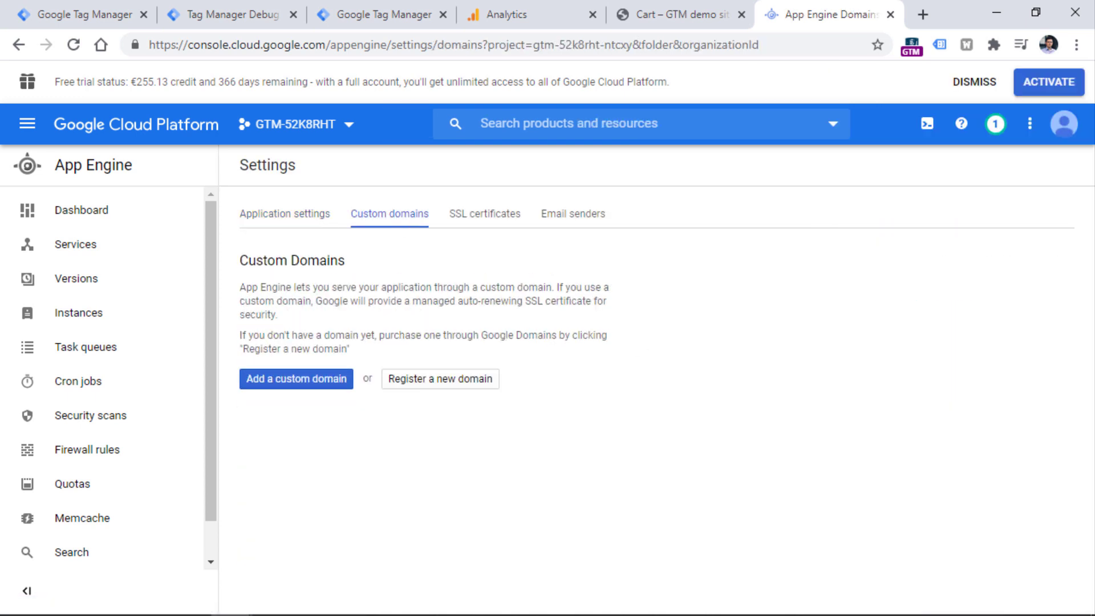
- Add a custom domain by choosing to verify a new domain, measure.gtmplayground.com, and start its ownership verification
left_click(283, 379)
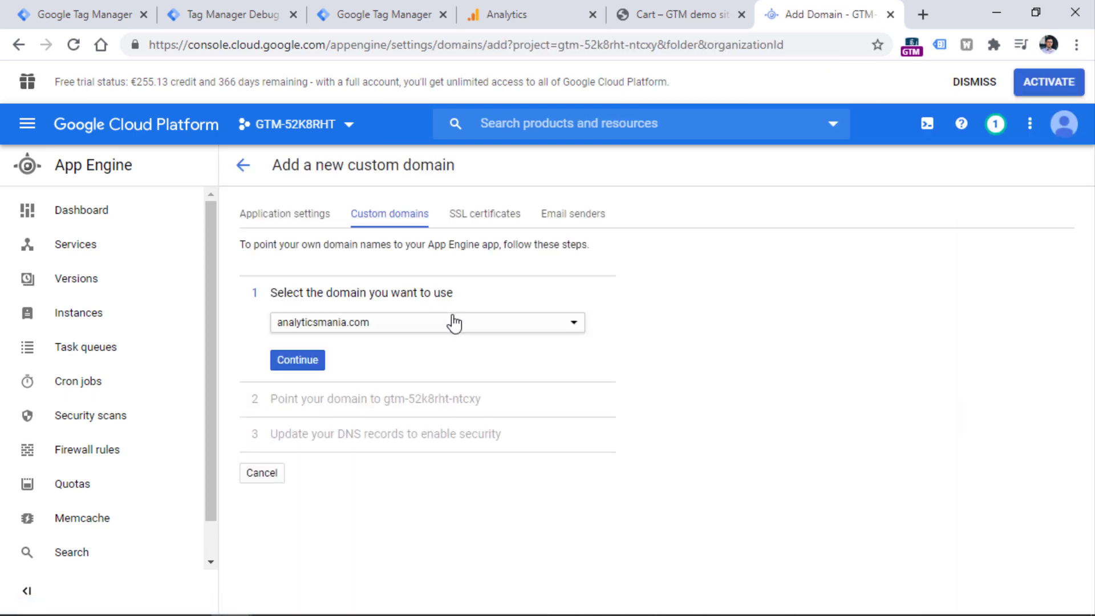
left_click(377, 336)
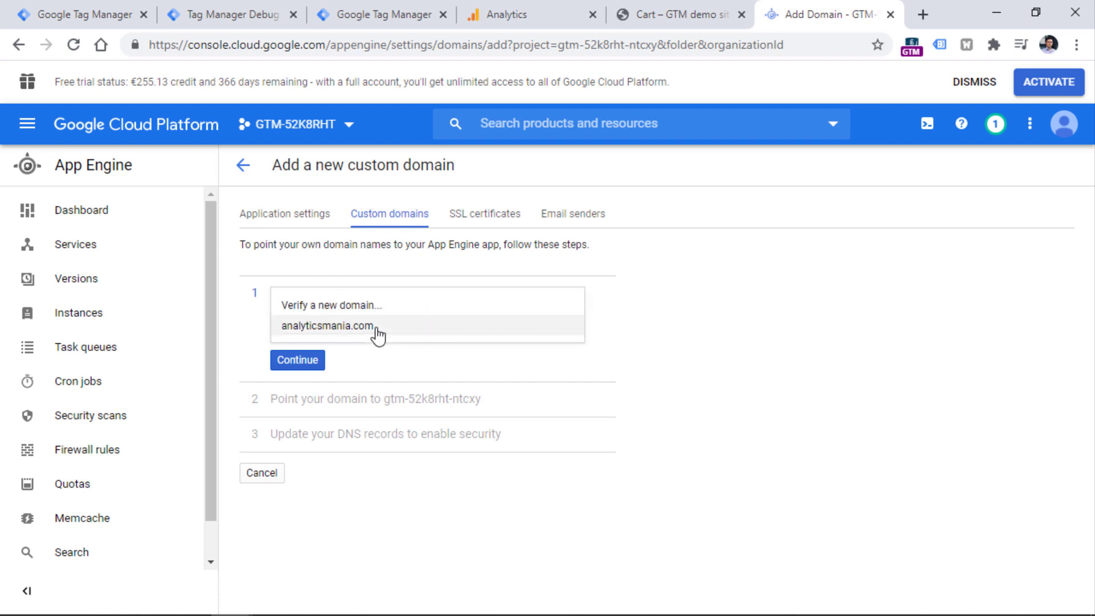
left_click(340, 306)
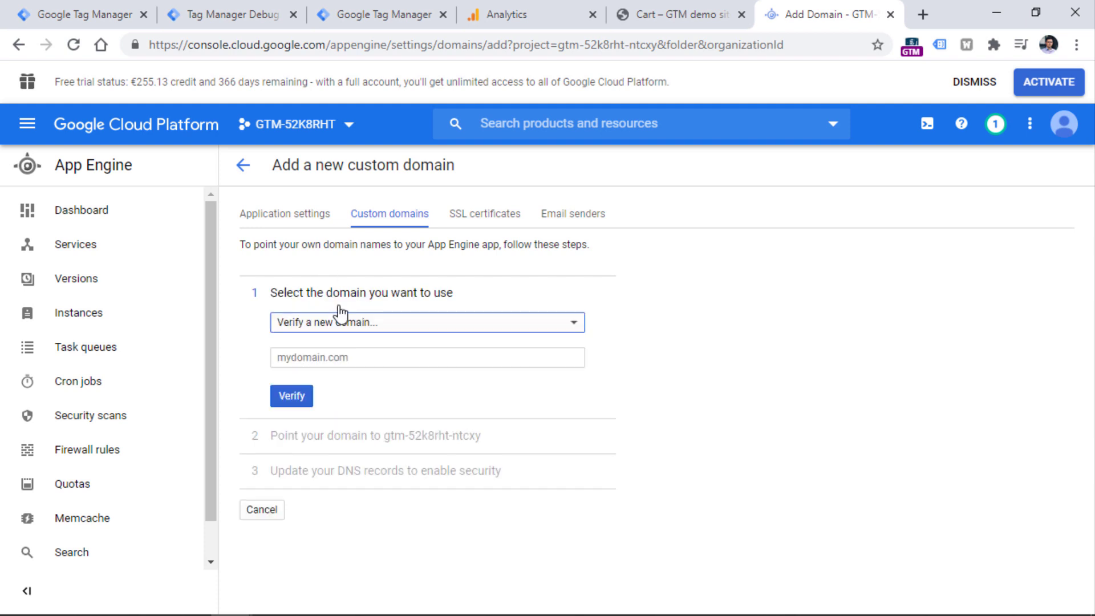
left_click(345, 359)
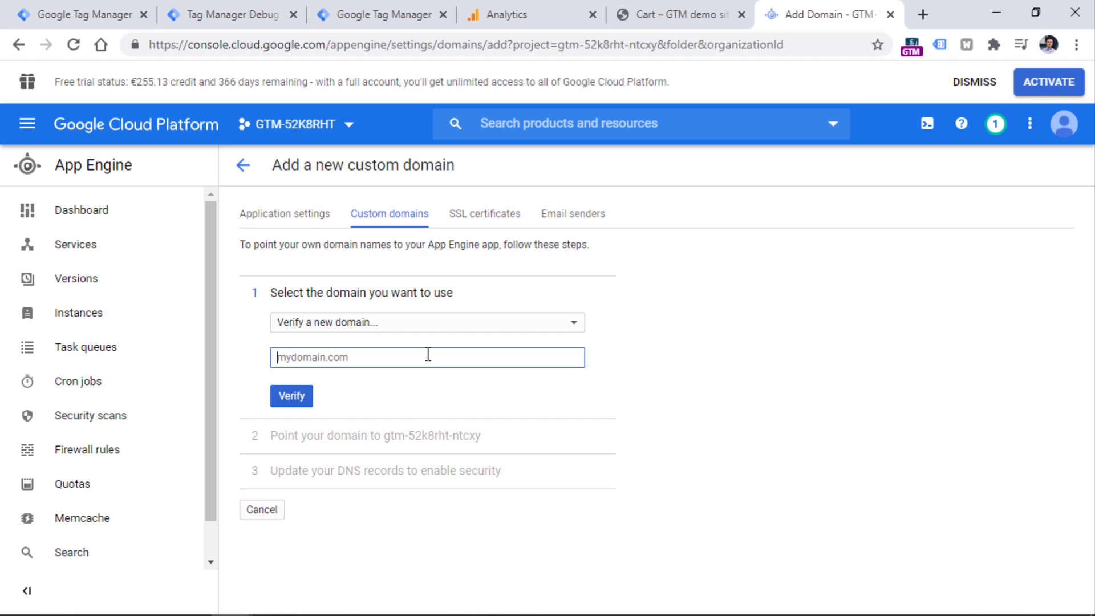
type("measure.gtmplayground.com")
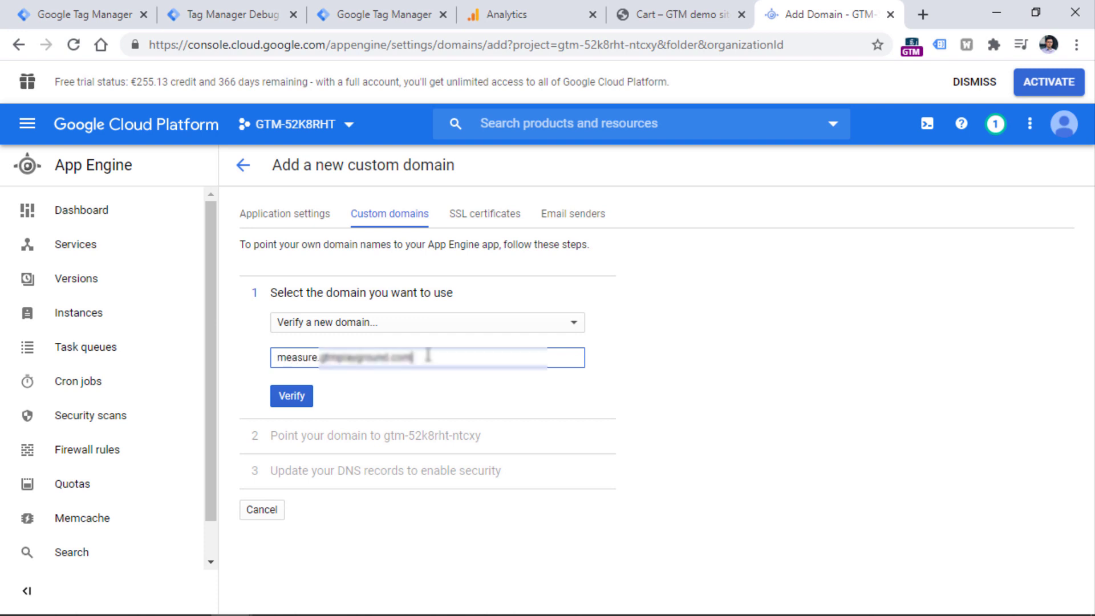
left_click(291, 394)
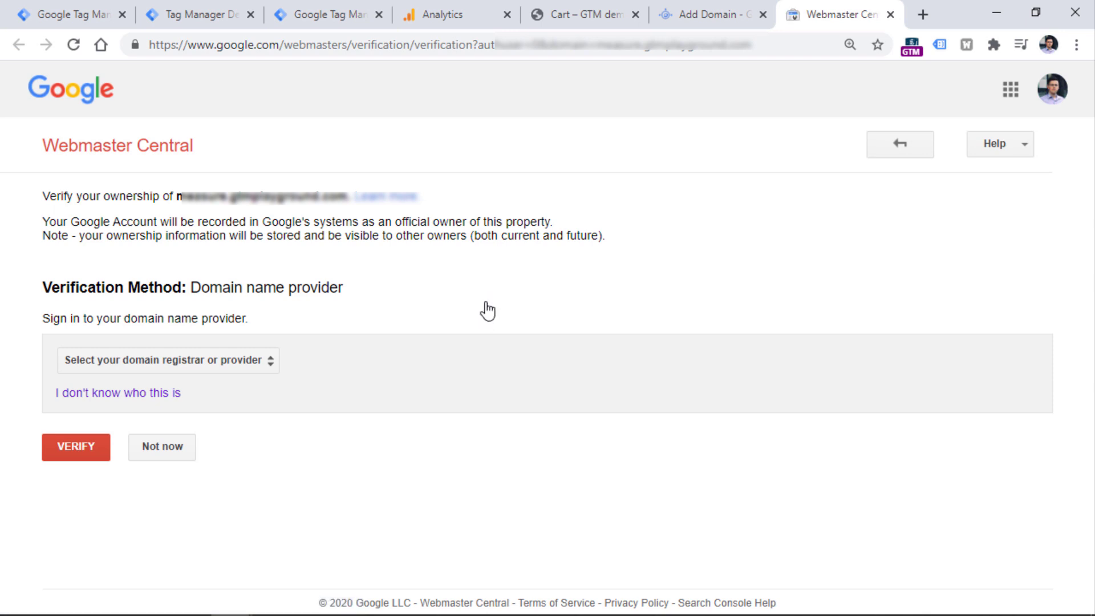
- Choose Other as the domain name provider and copy the TXT verification record for the subdomain
left_click(177, 363)
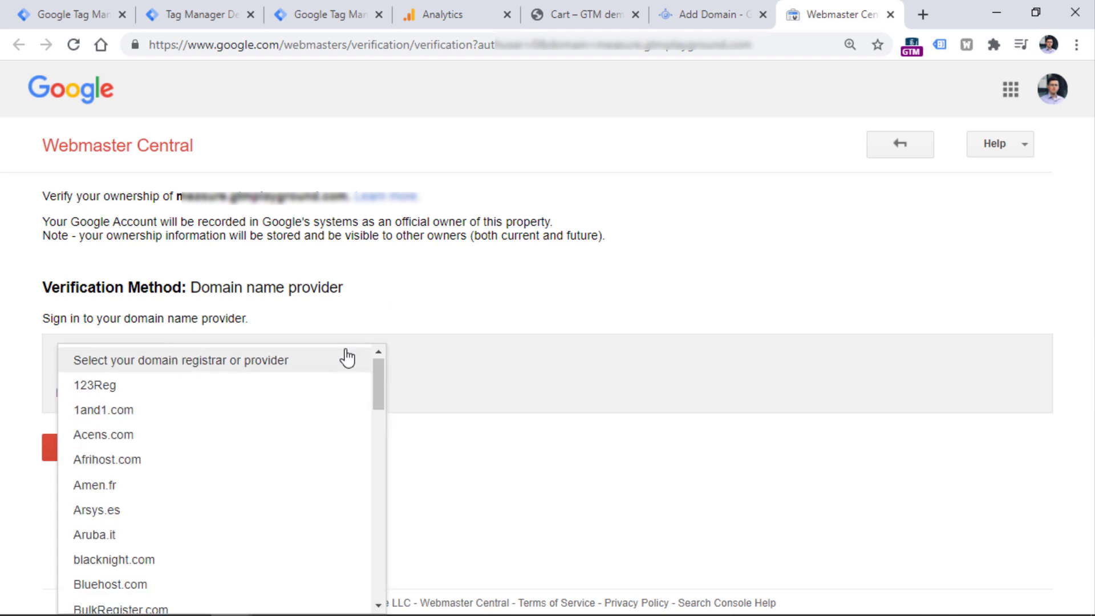
left_click_drag(378, 378, 350, 594)
left_click(99, 598)
scroll(296, 296, "down", 3)
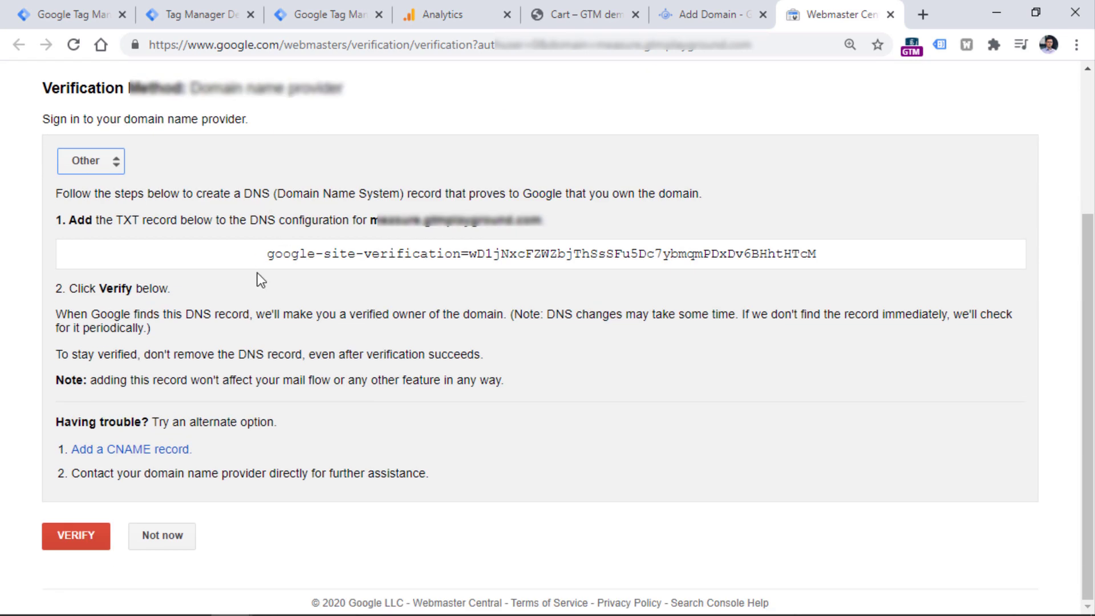
left_click_drag(266, 254, 838, 255)
right_click(765, 258)
left_click(806, 271)
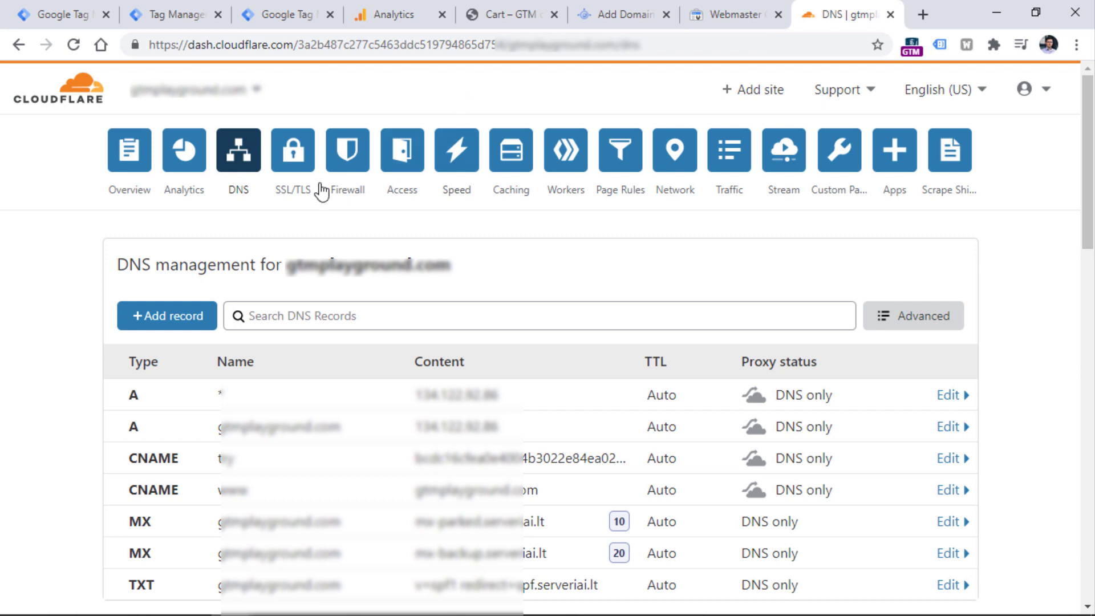
- In Cloudflare's DNS management, add and save a TXT record named measure with the copied site verification token as its content
left_click(165, 324)
left_click(182, 425)
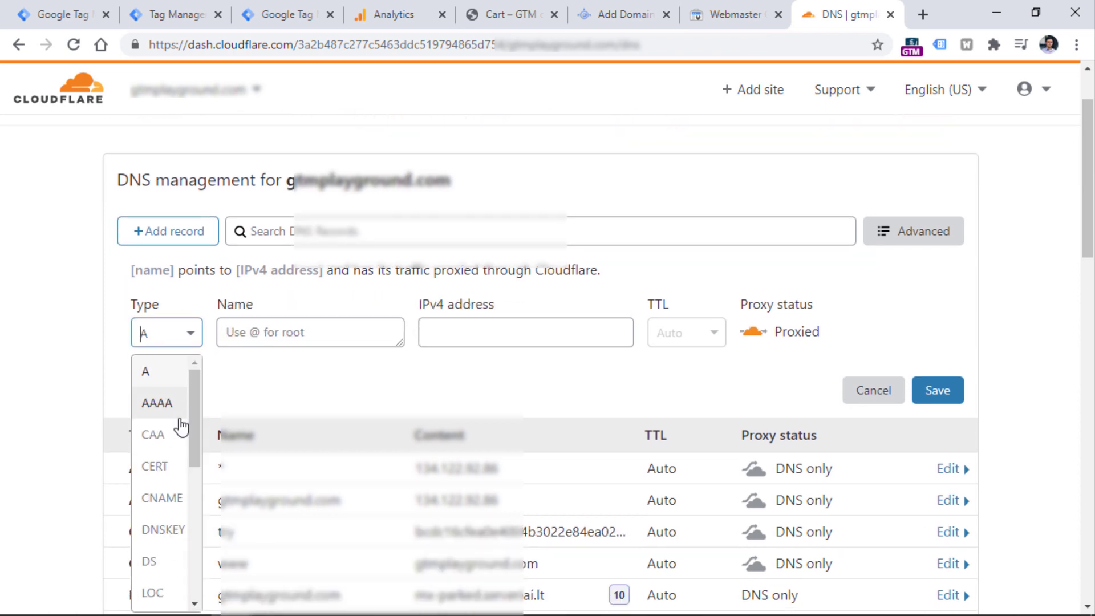
left_click_drag(194, 410, 196, 583)
left_click(159, 559)
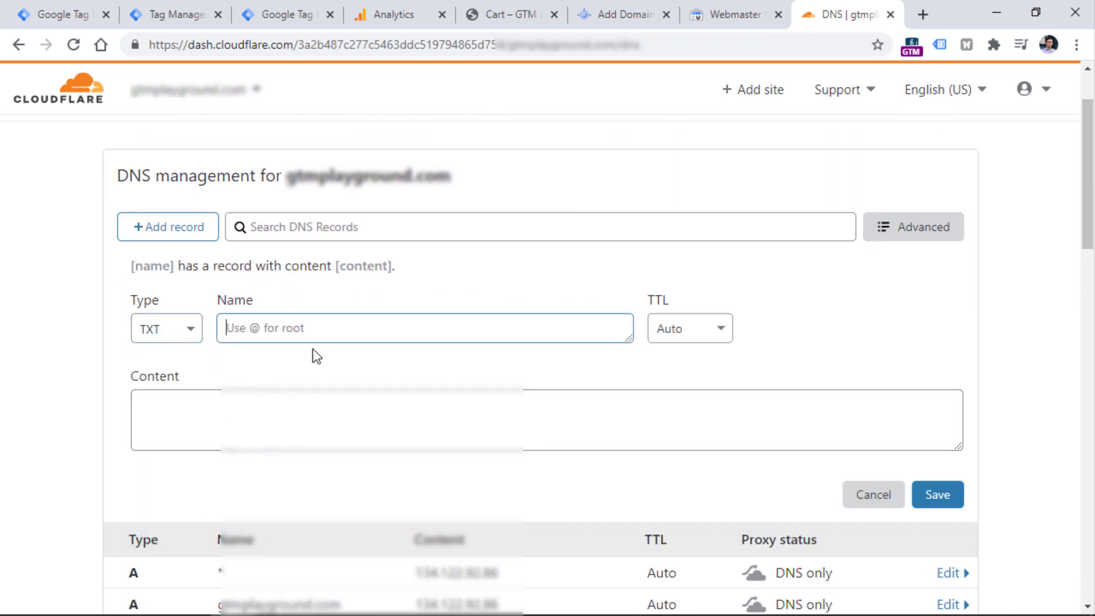
left_click(370, 325)
type("measure")
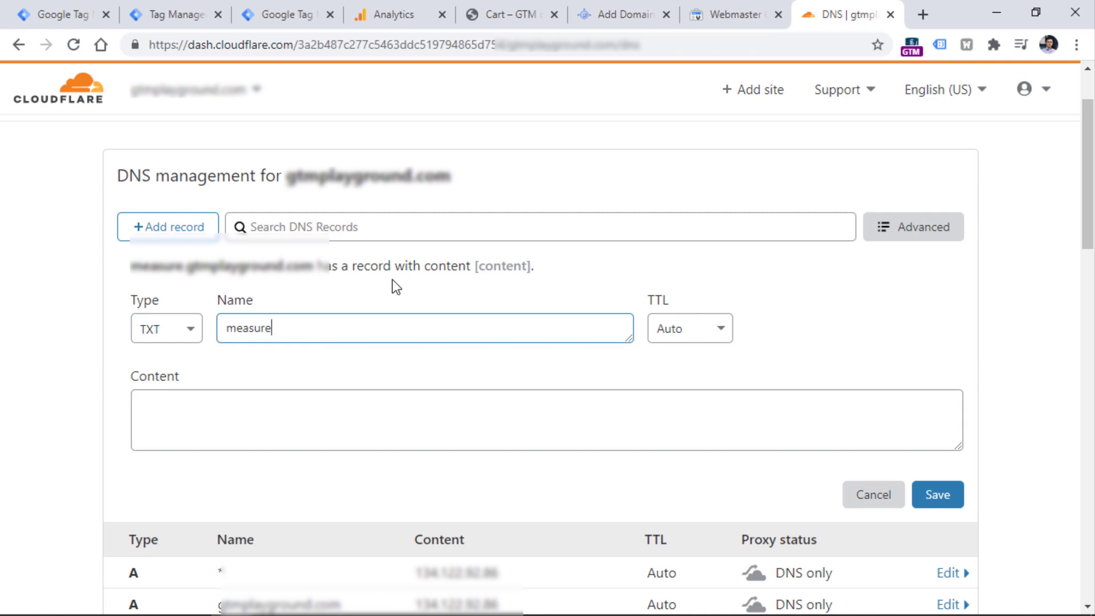
left_click(335, 408)
key("ctrl+v")
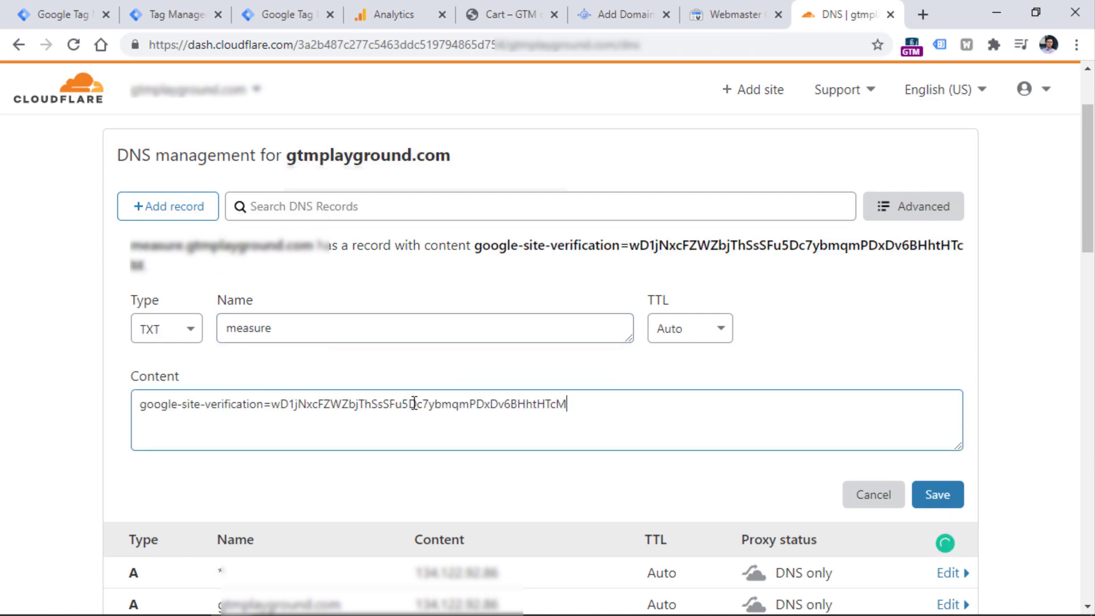
left_click(736, 13)
left_click(844, 10)
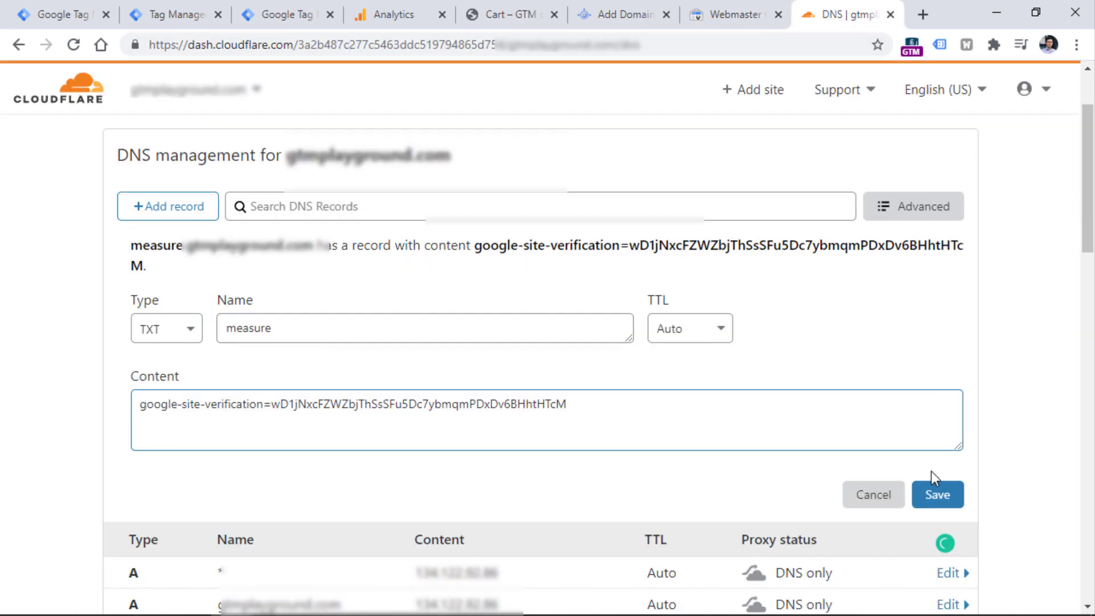
left_click(937, 503)
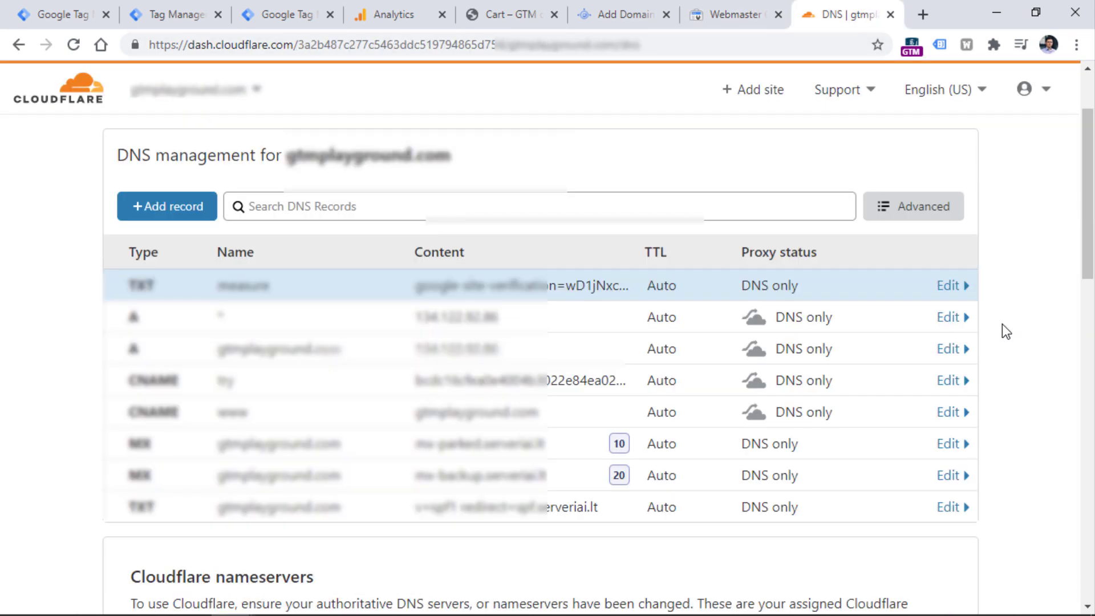
- Verify ownership of the measure subdomain in Webmaster Central and refresh the domains on Google Cloud's custom domain page
left_click(741, 15)
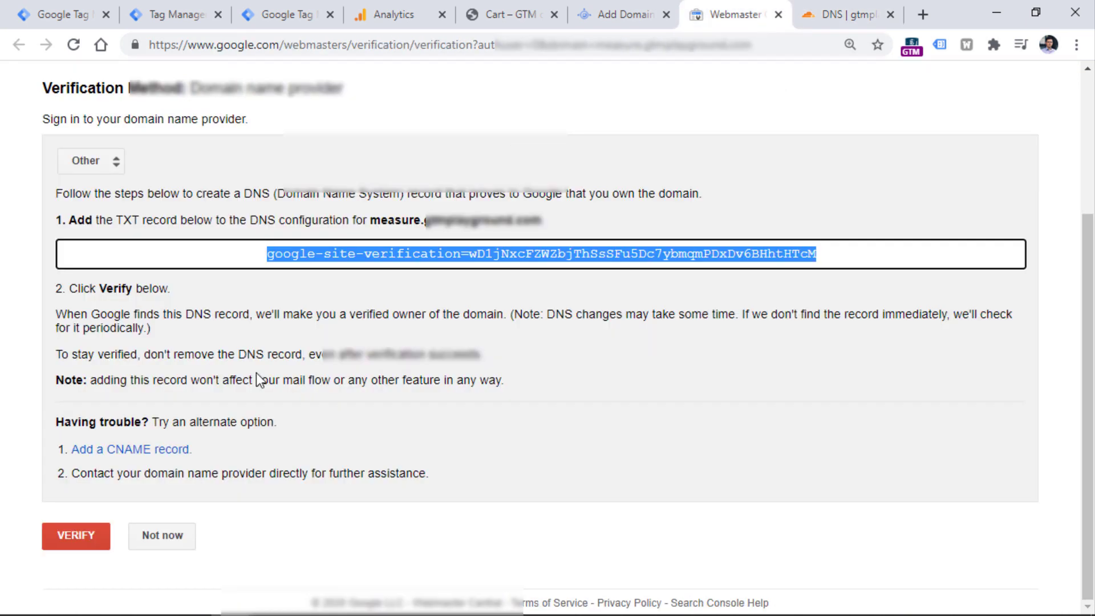
left_click(74, 536)
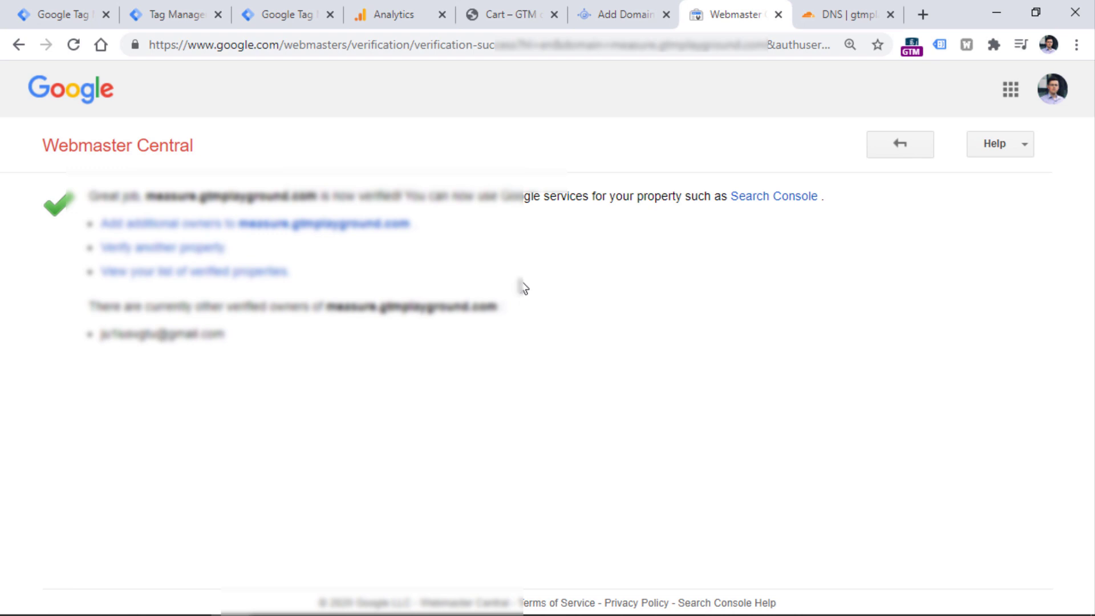
left_click(627, 14)
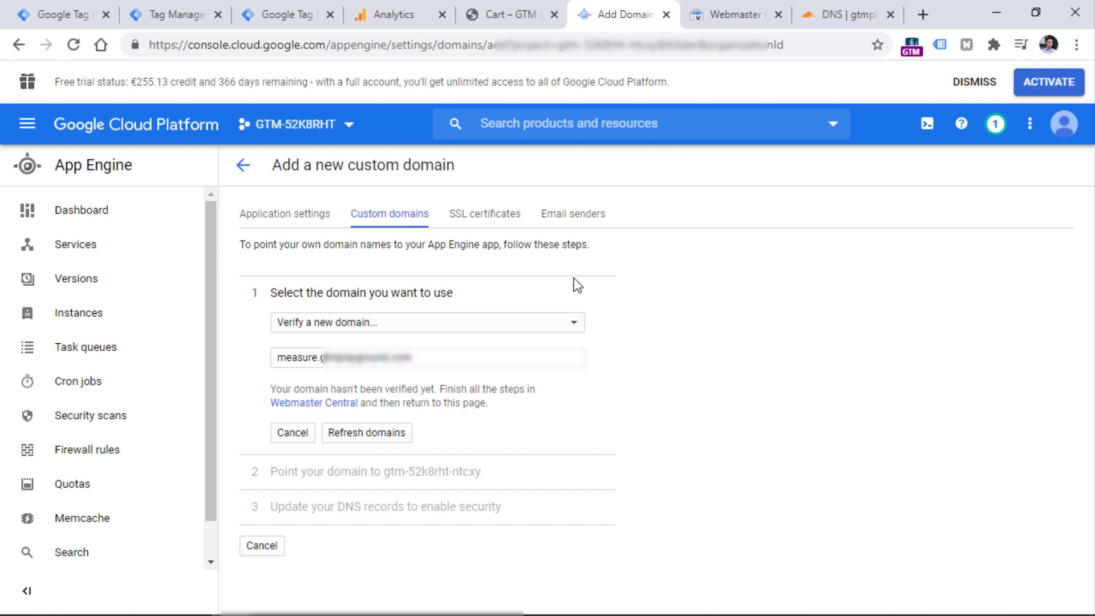
left_click(381, 433)
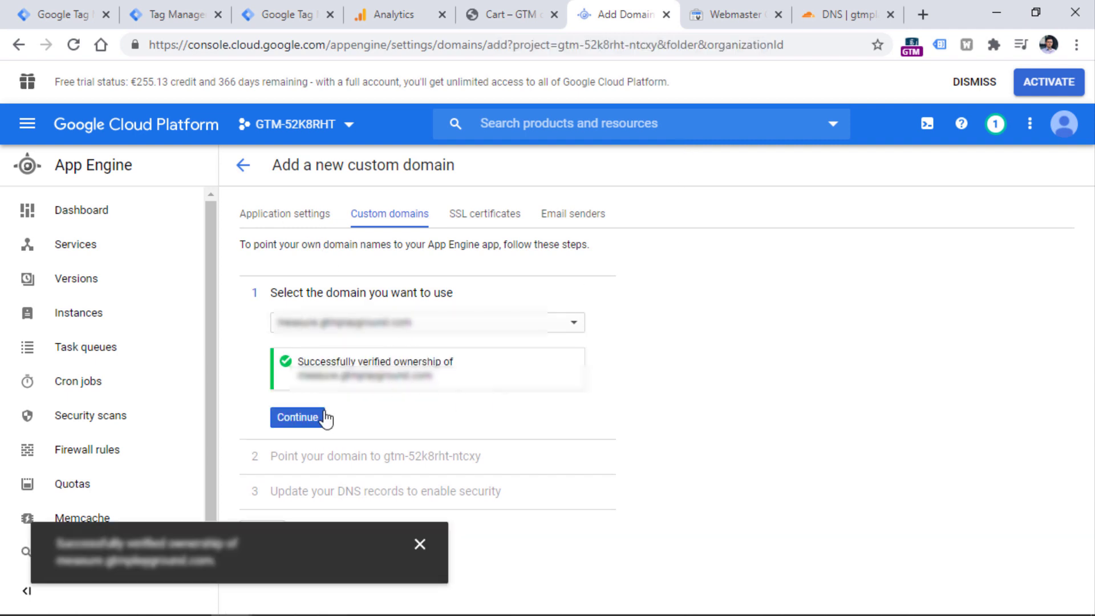
- Continue to the domain mappings, remove the www subdomain, and save the measure mapping, overriding the existing one
left_click(299, 424)
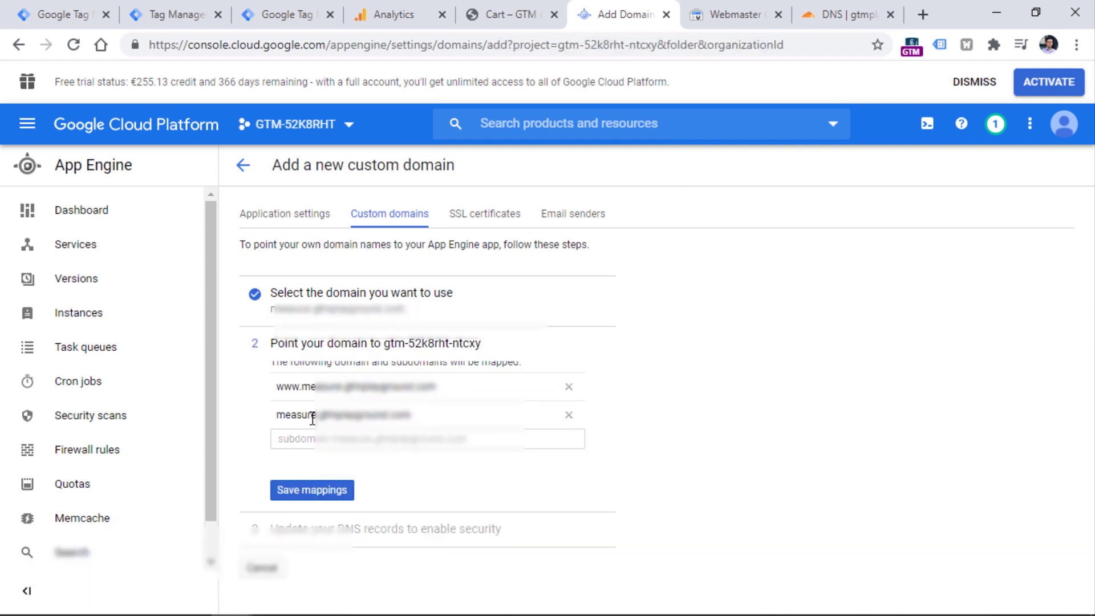
left_click(568, 432)
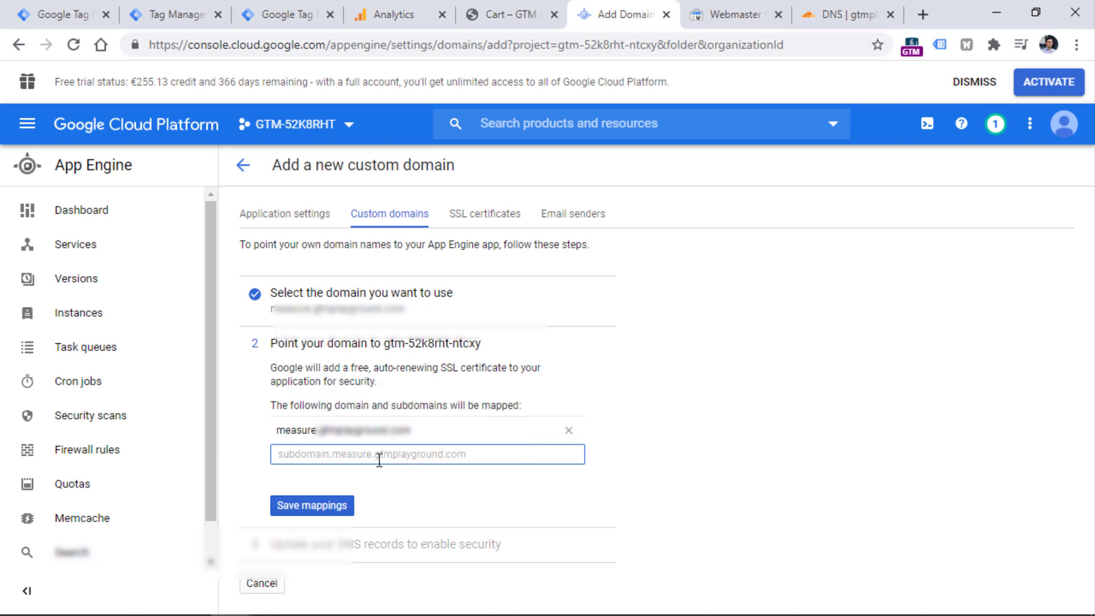
left_click(308, 507)
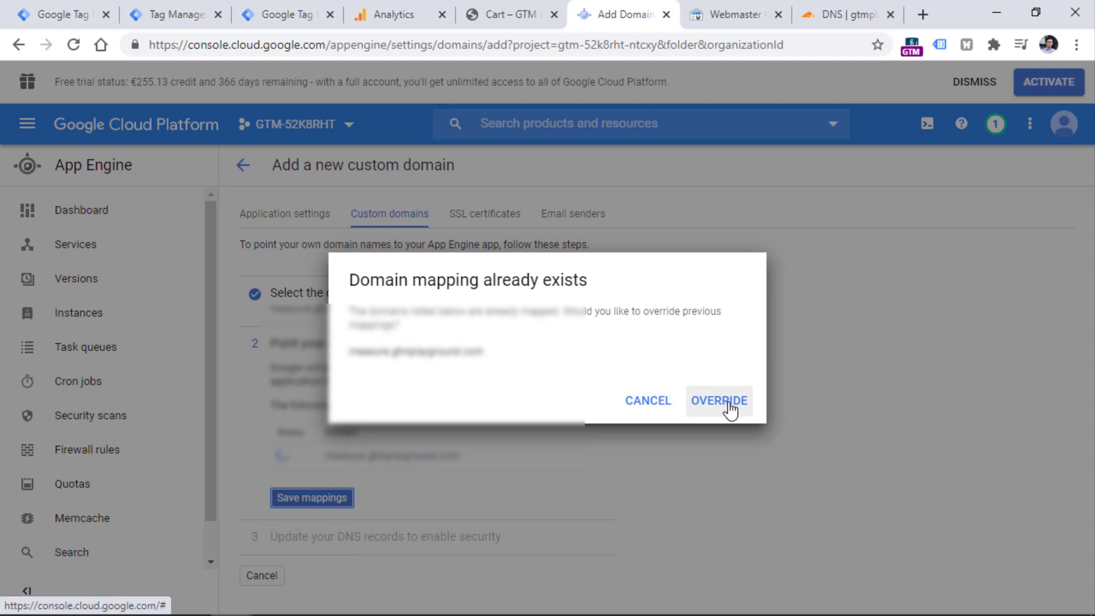
left_click(719, 400)
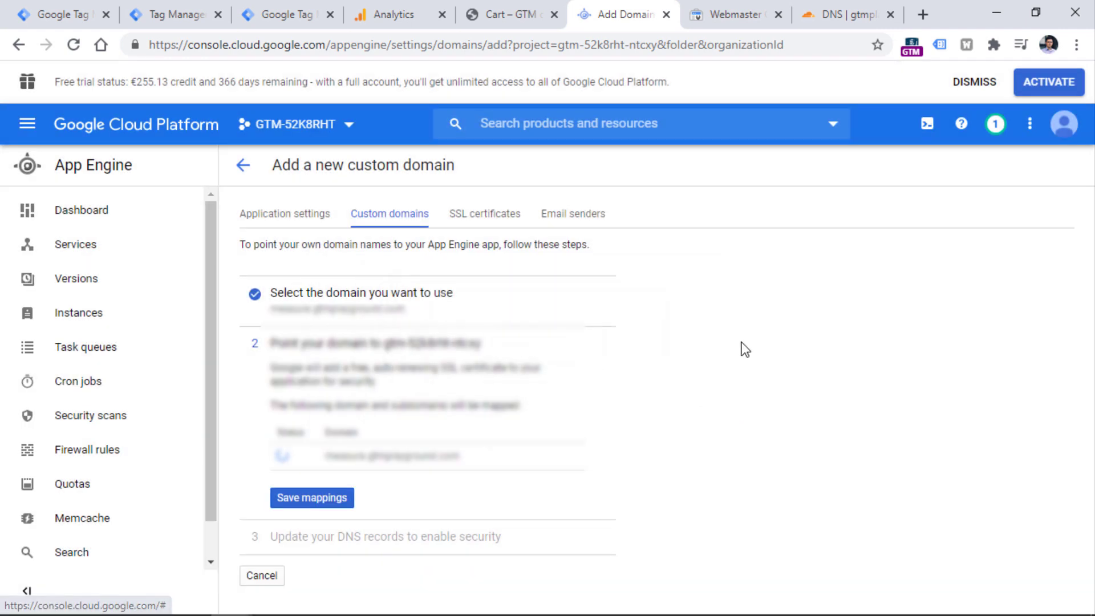
left_click(305, 499)
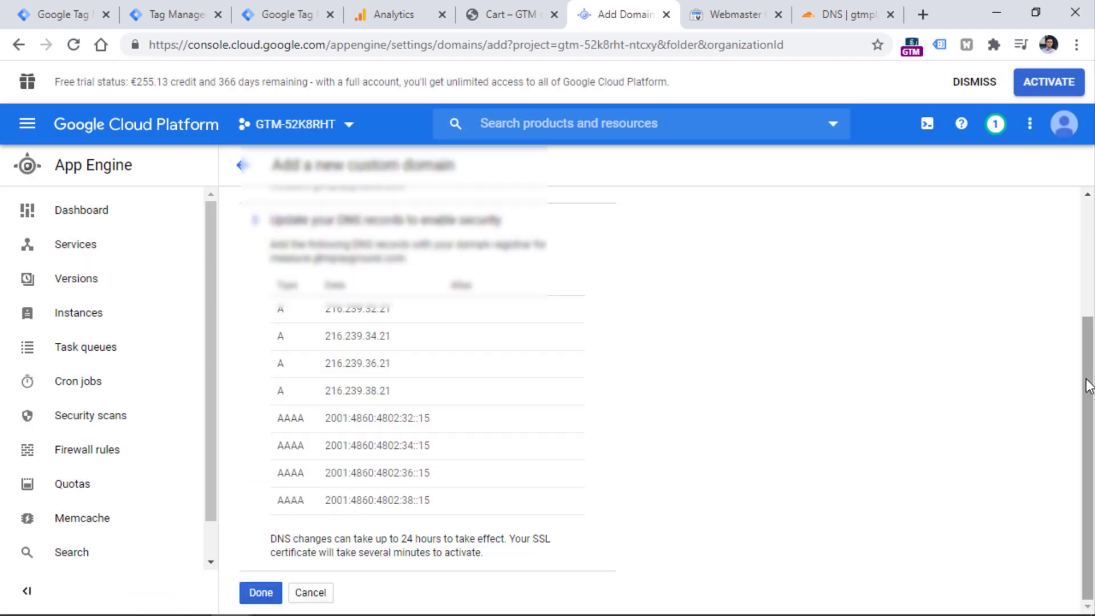
- Copy the first A record's IP address, 216.239.32.21, from App Engine's list of required DNS records
left_click_drag(1085, 383, 1085, 362)
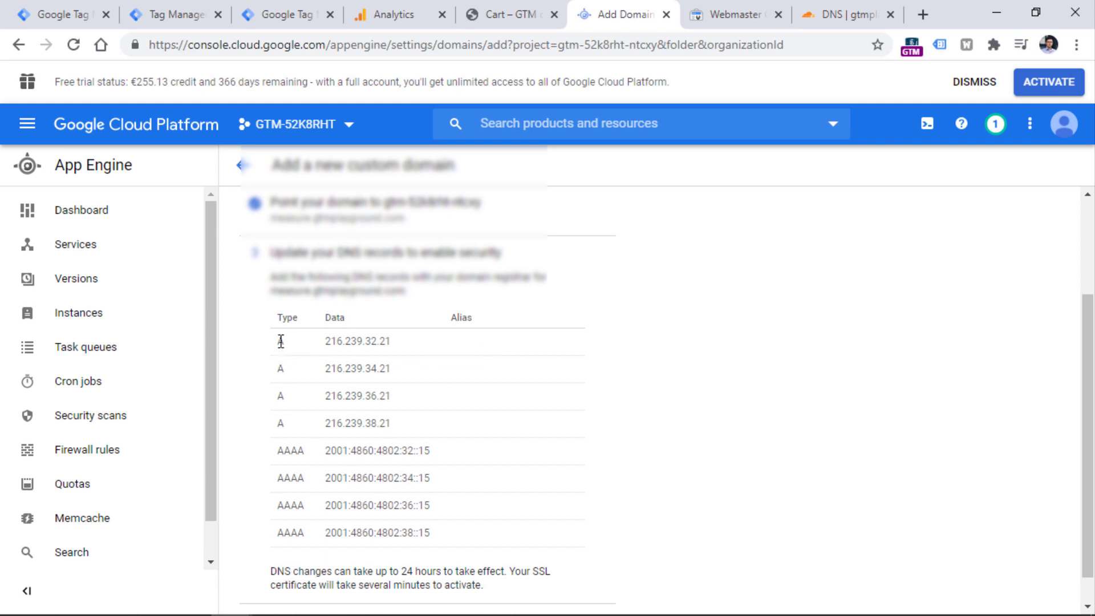
left_click_drag(281, 341, 409, 351)
left_click(408, 350)
left_click_drag(274, 453, 440, 456)
left_click(443, 449)
left_click_drag(326, 340, 400, 341)
right_click(358, 344)
right_click(354, 339)
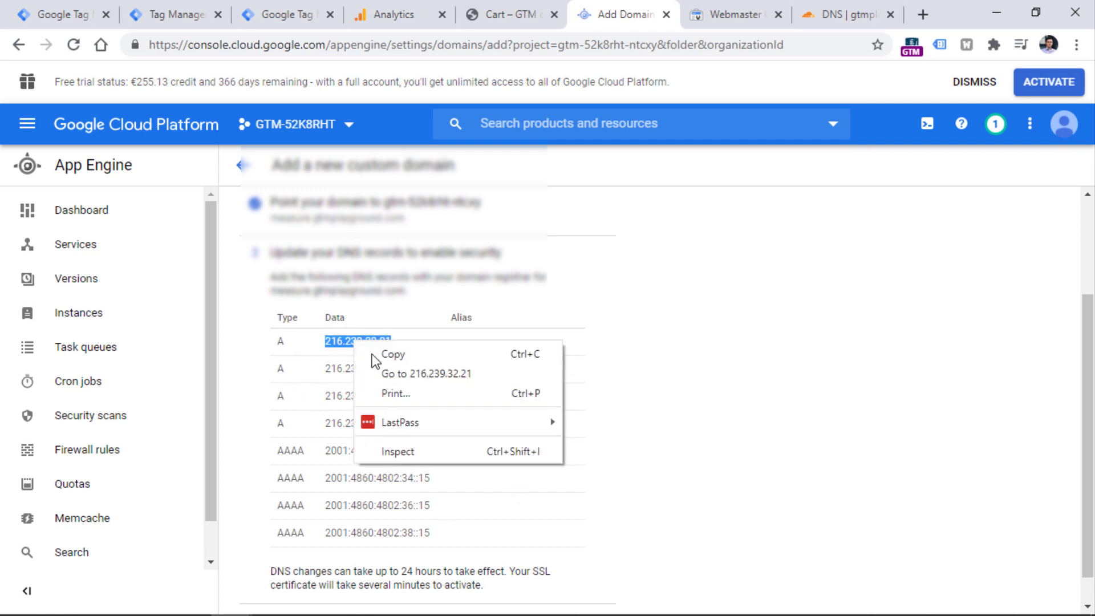
left_click(371, 354)
double_click(281, 342)
- In Cloudflare, add and save a DNS-only A record named measure with the copied address 216.239.32.21
left_click(830, 11)
left_click(205, 207)
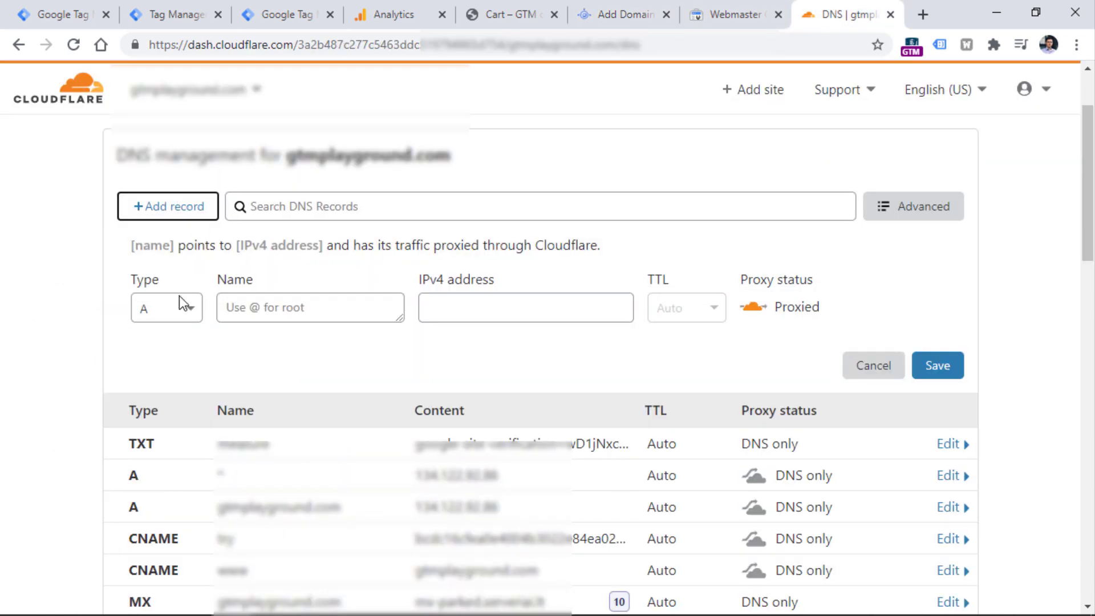
left_click(293, 300)
type("measure")
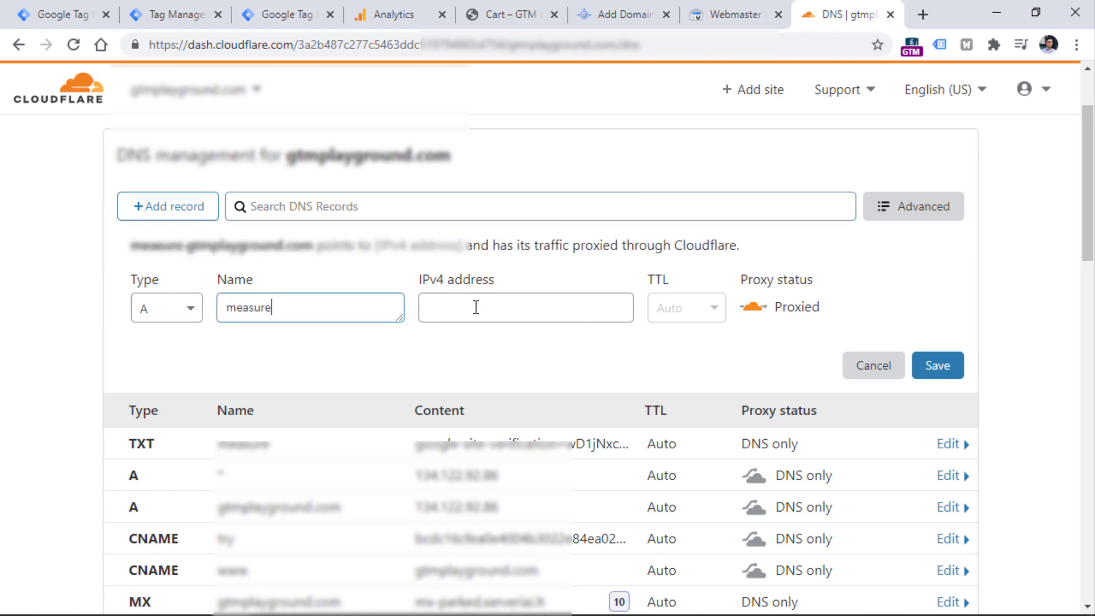
left_click(476, 307)
key("ctrl+v")
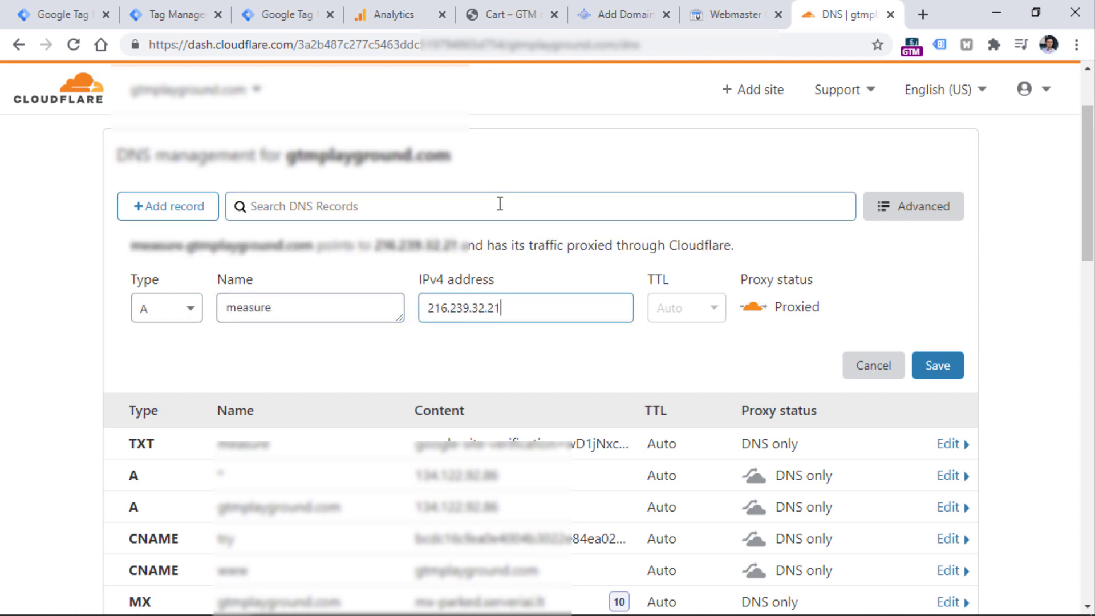
left_click(752, 306)
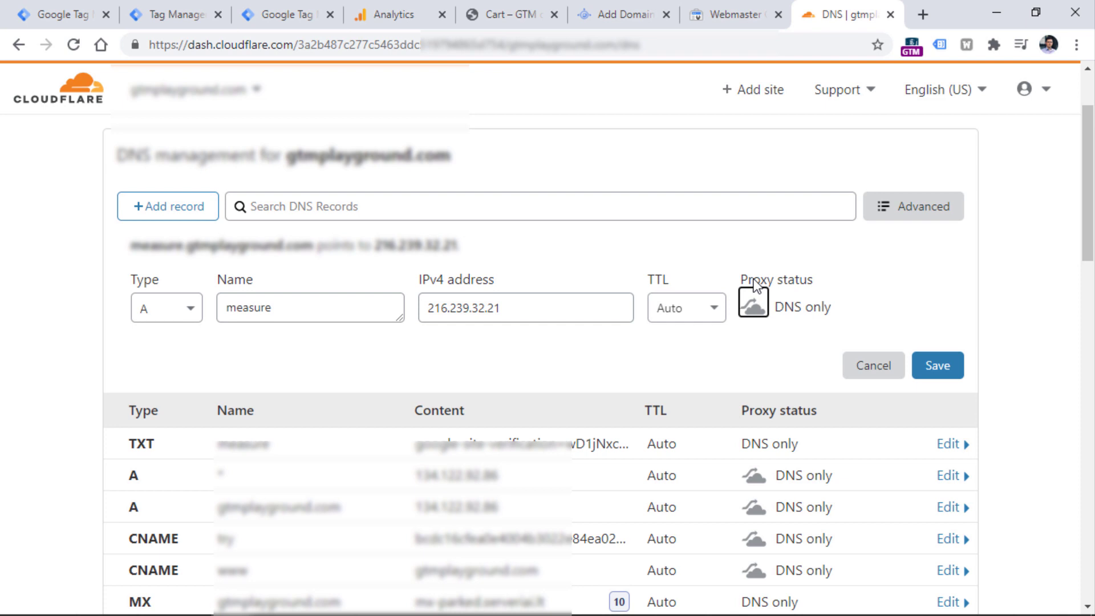
left_click(937, 366)
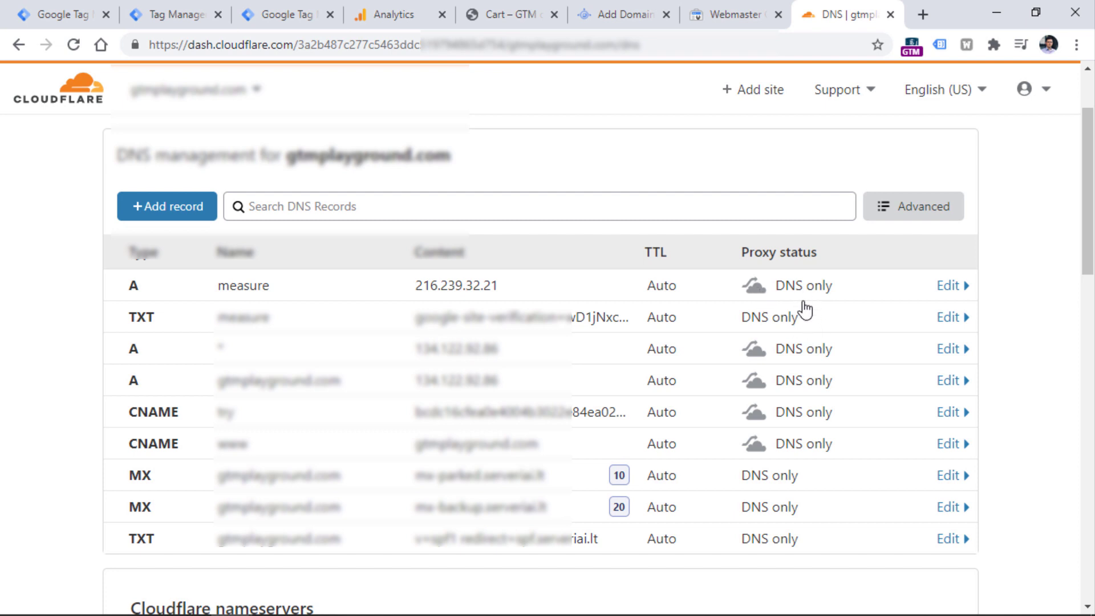
- Switch to Google Cloud and copy the first AAAA record's address, 2001:4860:4802:32::15
left_click(622, 14)
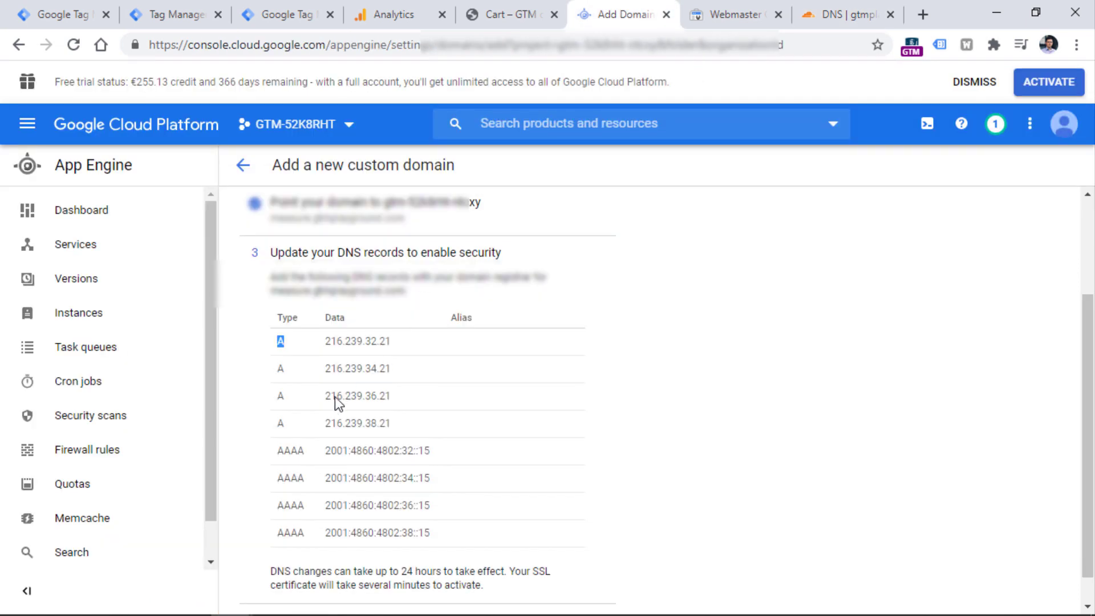
left_click_drag(321, 452, 430, 453)
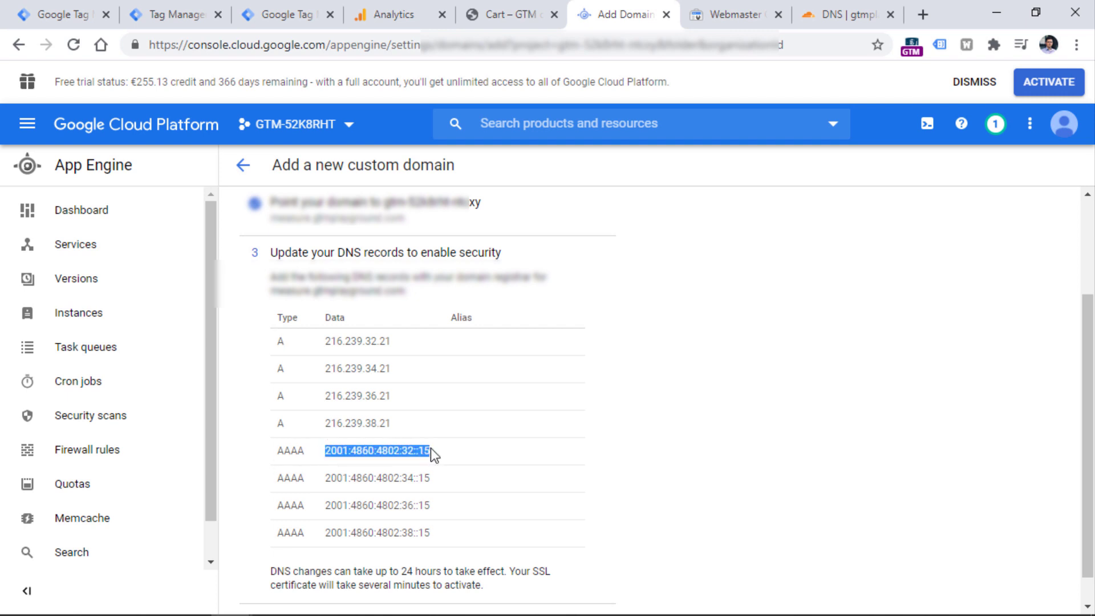
right_click(399, 455)
left_click(427, 473)
- In Cloudflare, add and save a DNS-only AAAA record named measure with the IPv6 address 2001:4860:4802:32::15
left_click(832, 14)
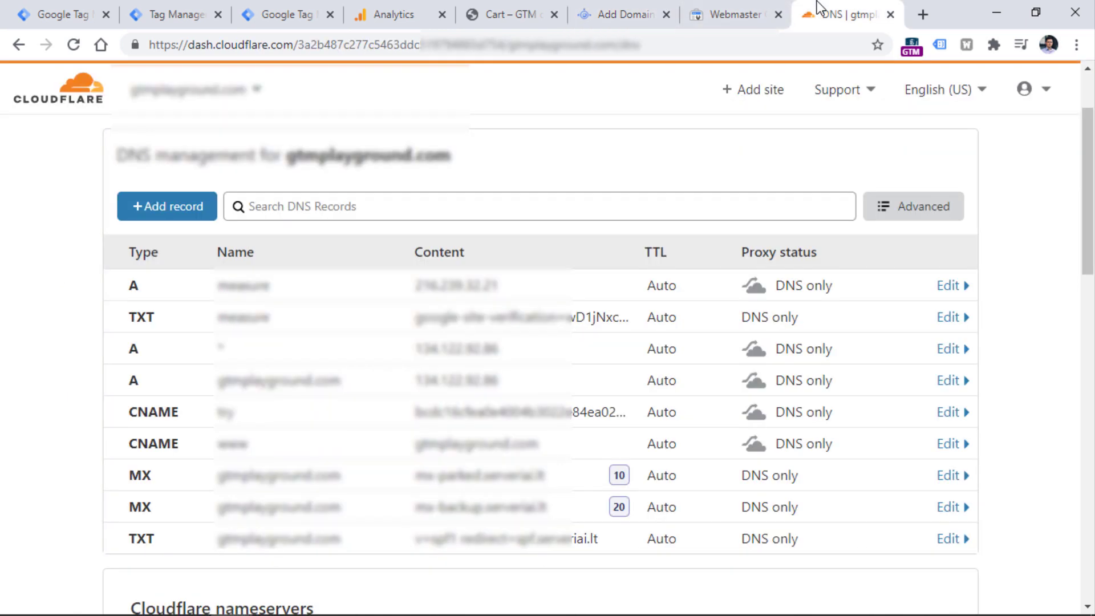
left_click(195, 214)
left_click(269, 307)
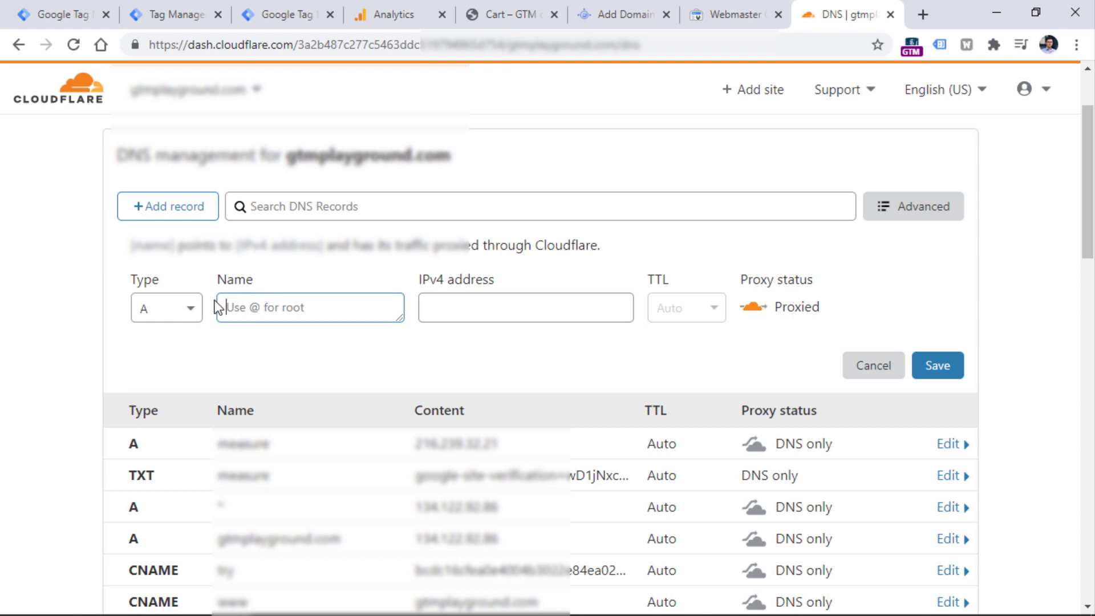
type("measure")
left_click(452, 308)
key("ctrl+v")
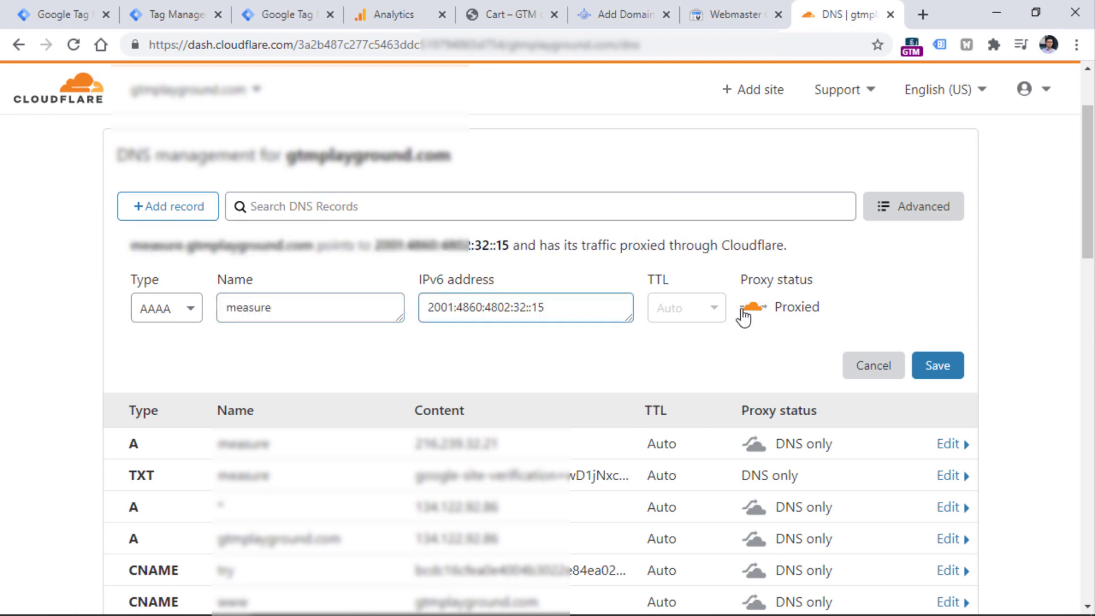
left_click(748, 308)
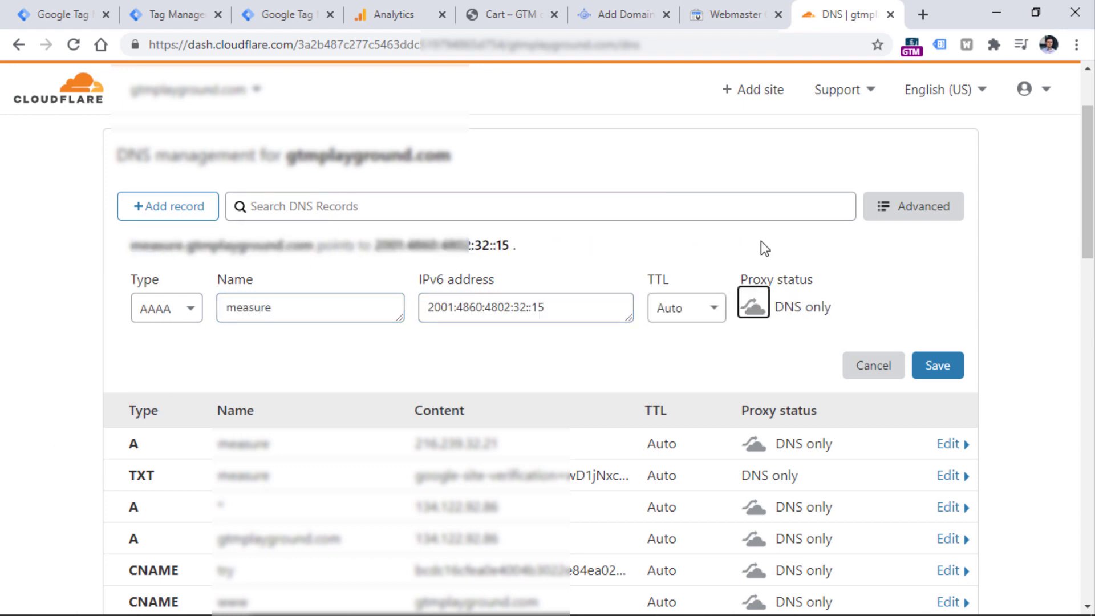
left_click(941, 371)
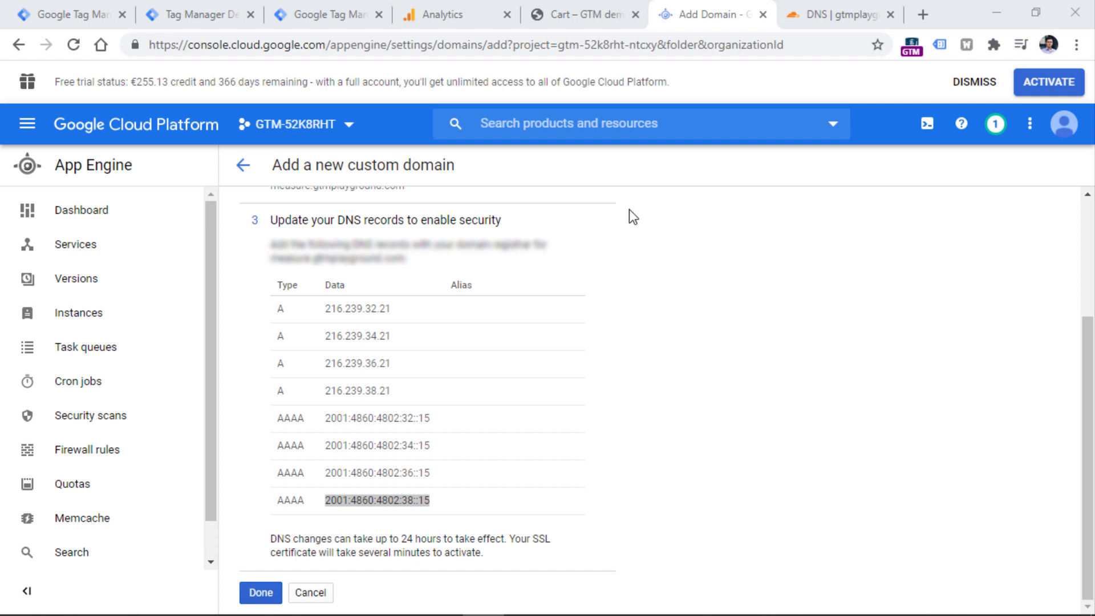
- Finish the custom domain setup in Google Cloud and copy the mapped measure subdomain name
left_click(261, 583)
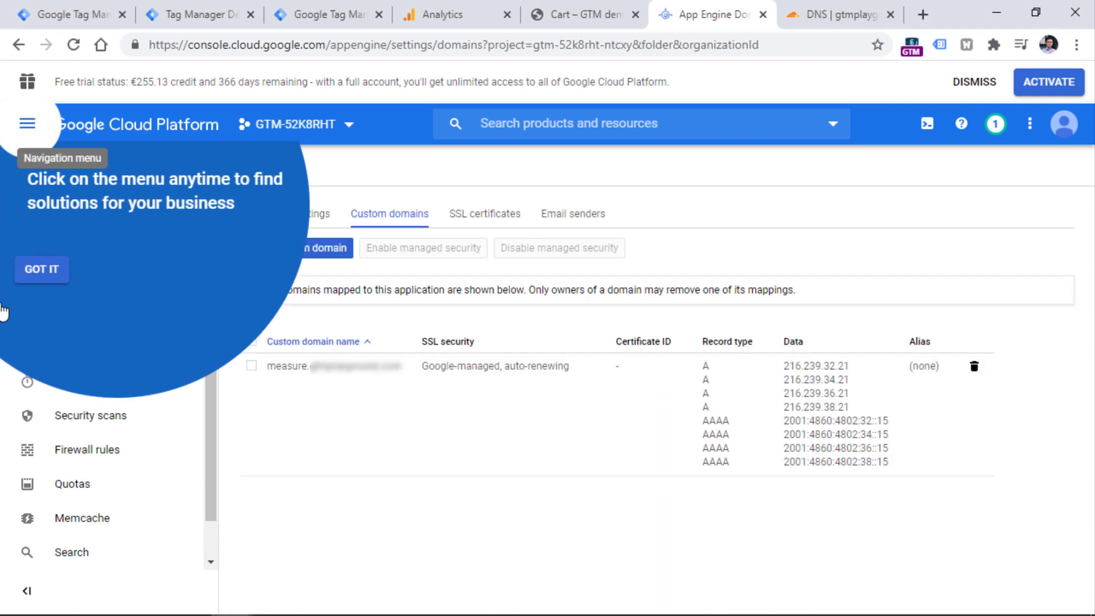
left_click(55, 269)
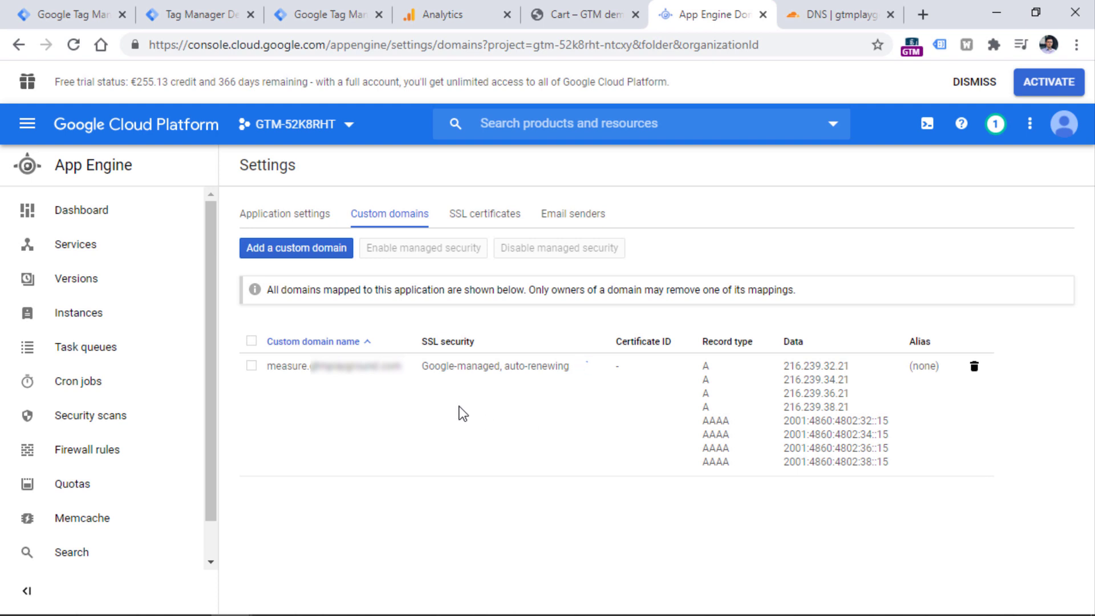
left_click_drag(402, 379, 268, 369)
right_click(282, 370)
left_click(316, 383)
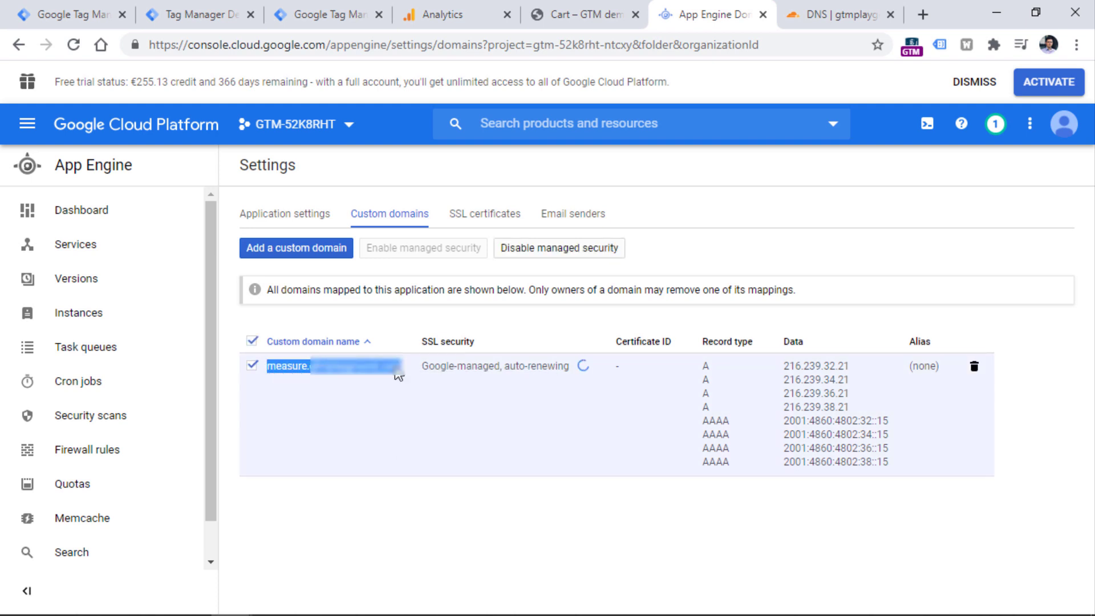
- Switch to Tag Manager and open the container settings of the server-side GTM container
left_click(211, 7)
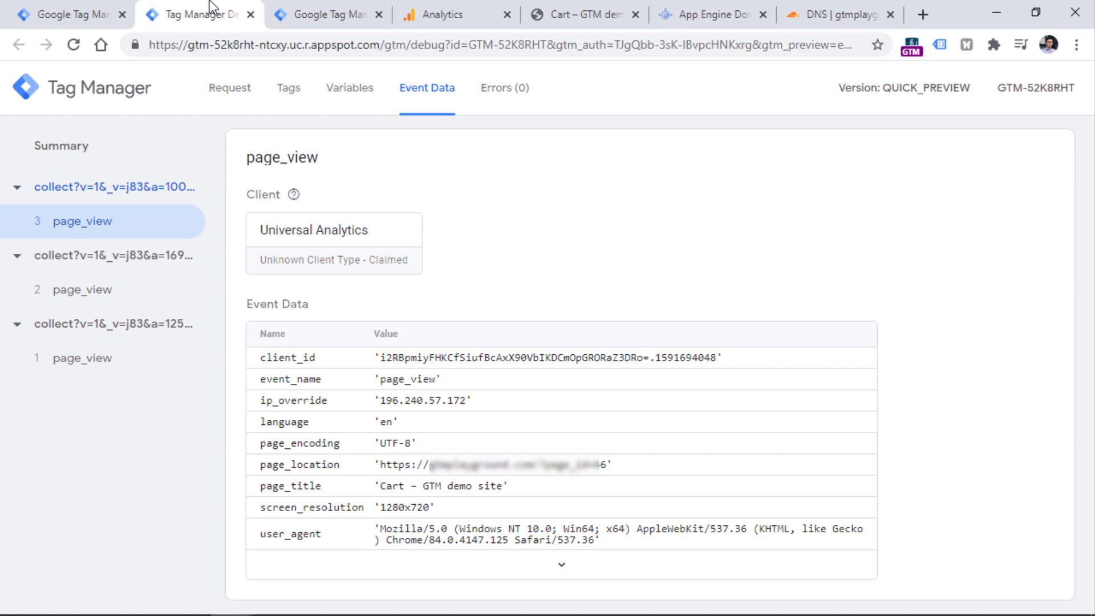
left_click(71, 14)
left_click(852, 211)
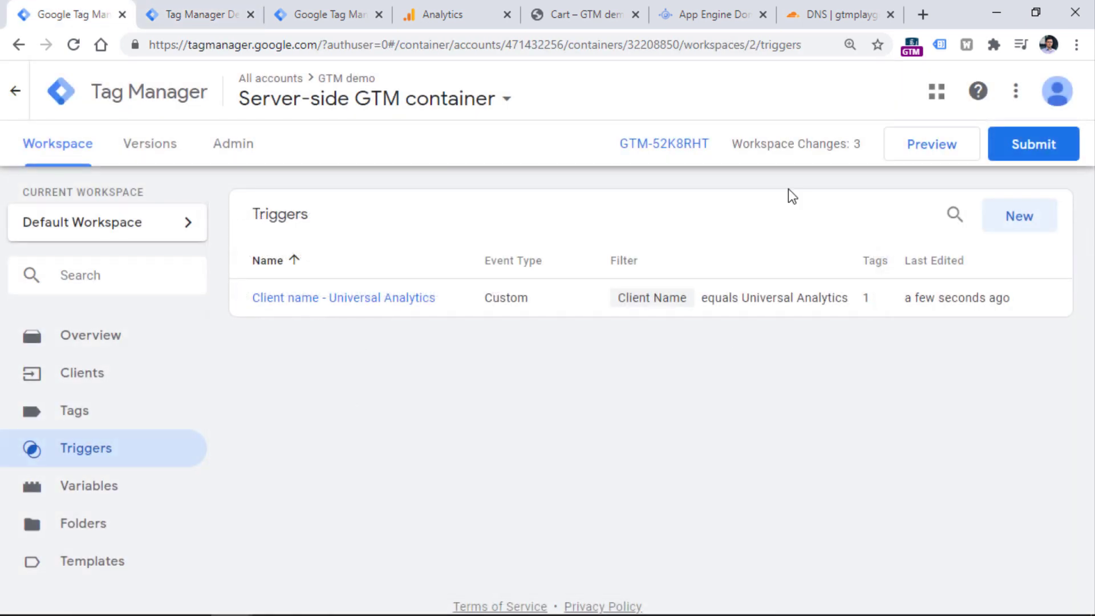
left_click(267, 150)
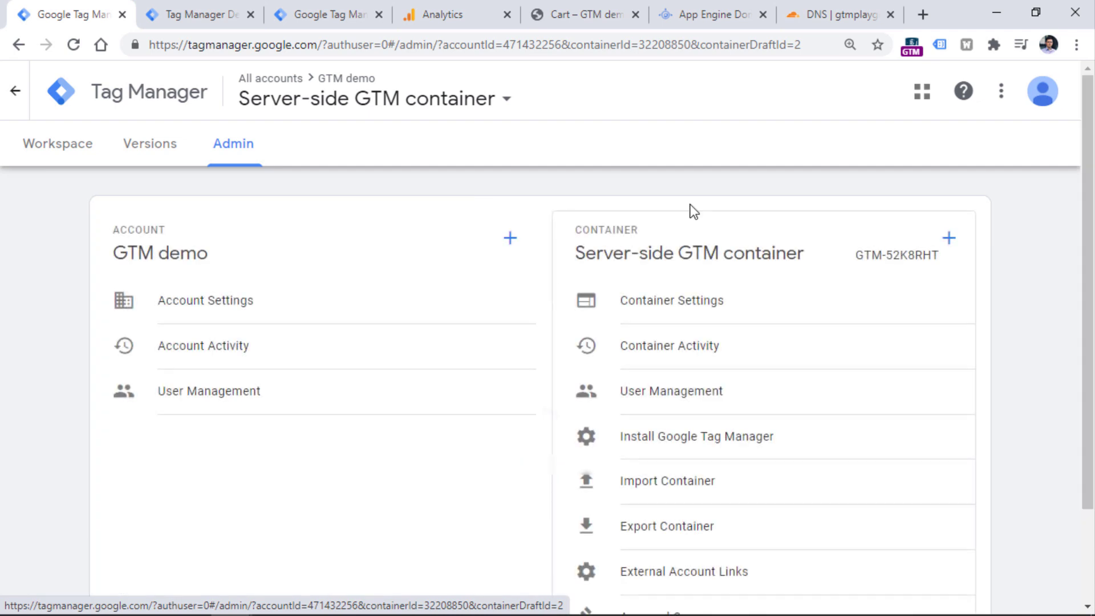
scroll(684, 199, "down", 2)
left_click(666, 187)
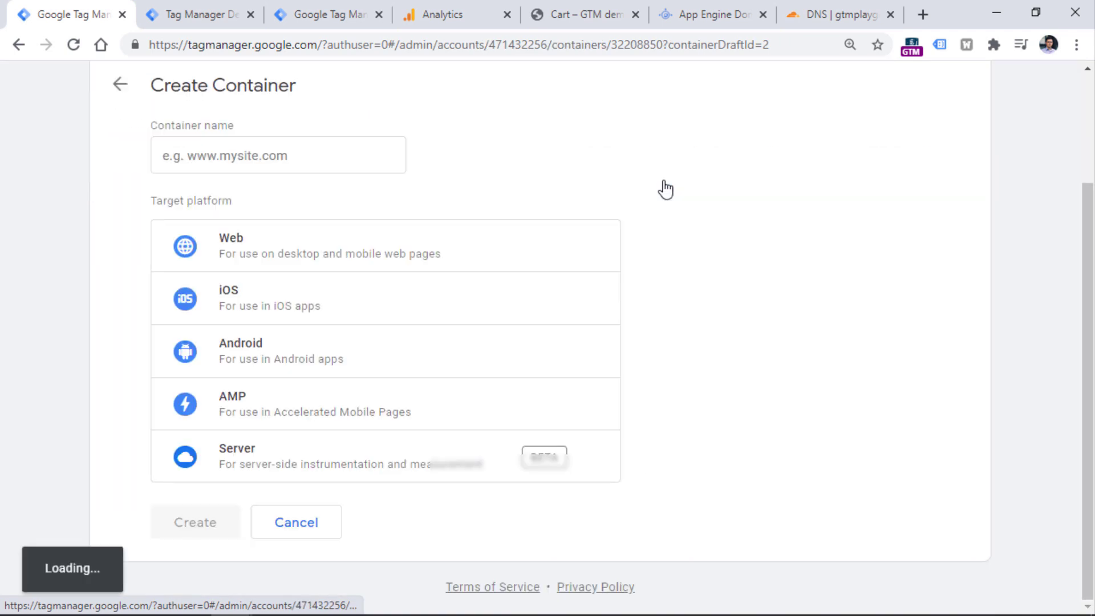
scroll(285, 245, "up", 5)
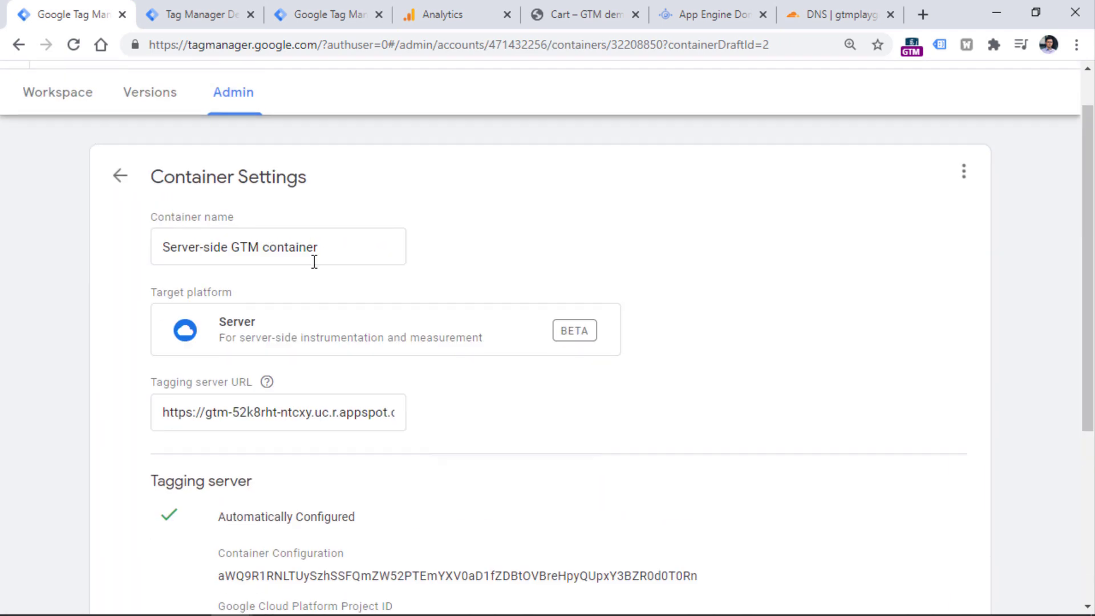
triple_click(285, 411)
key("ctrl+v")
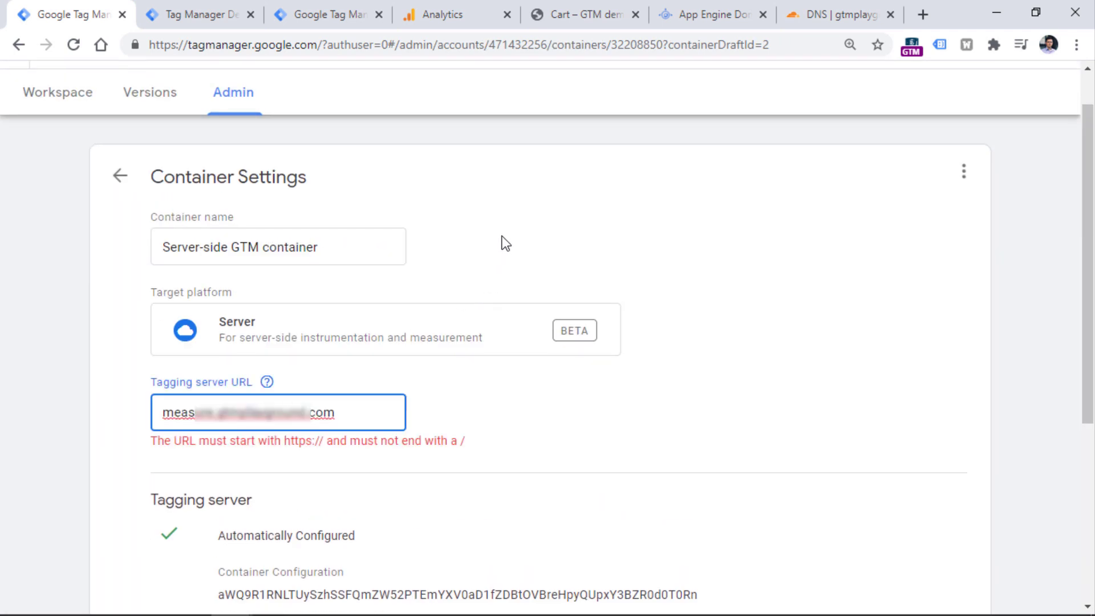
key("BackSpace")
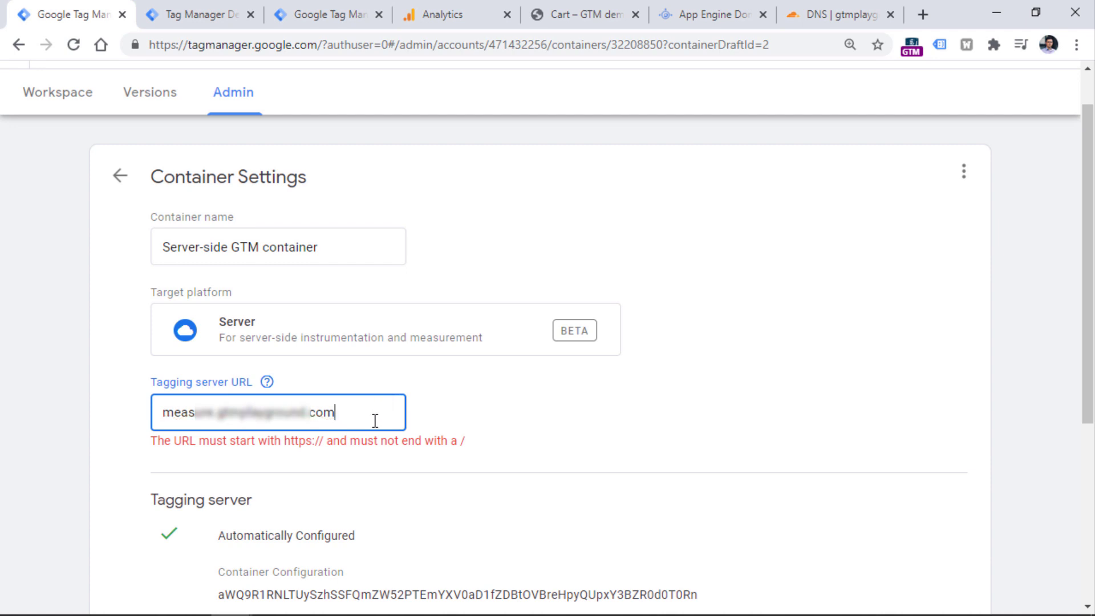
left_click(168, 415)
type("https:")
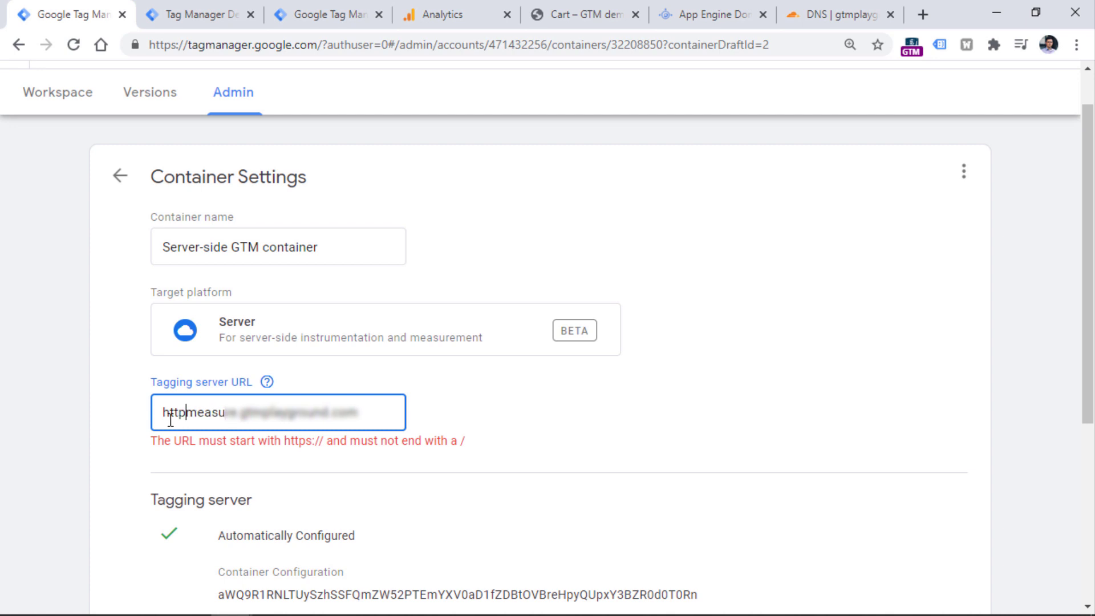
type("//")
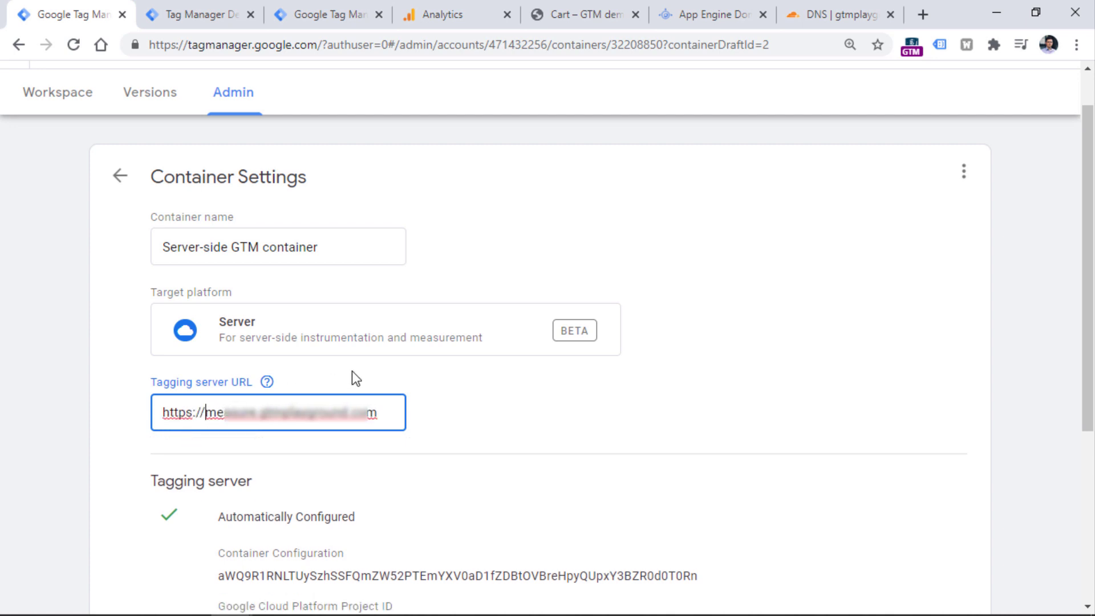
scroll(549, 351, "down", 1)
scroll(545, 343, "down", 3)
left_click(189, 521)
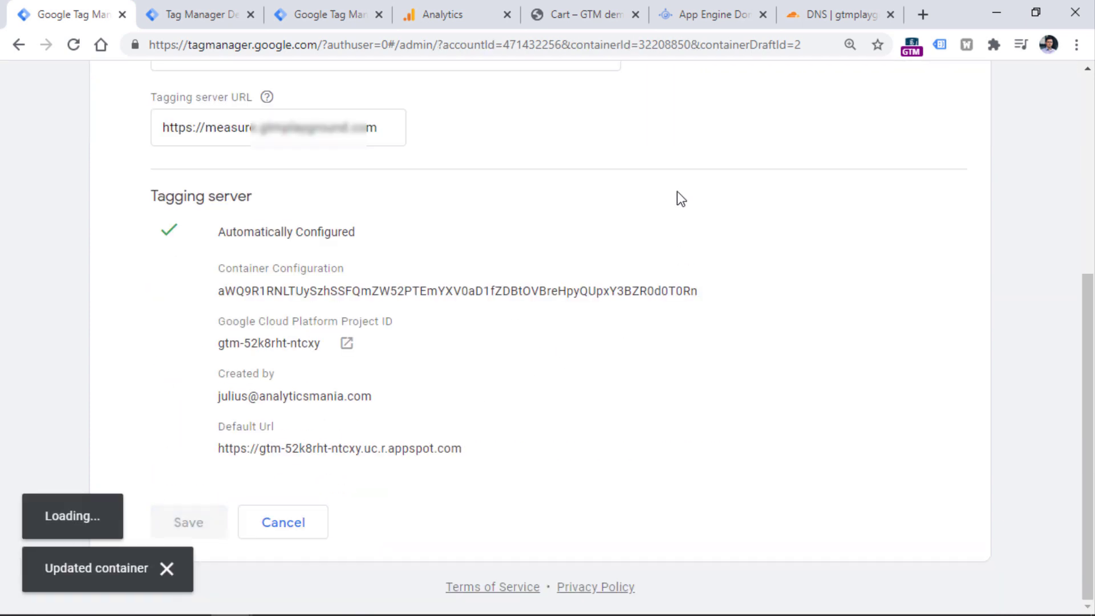
- Return to the server-side workspace, switch to the client-side GTM container, and open the GA Settings Variable's advanced configuration for editing
scroll(676, 190, "up", 3)
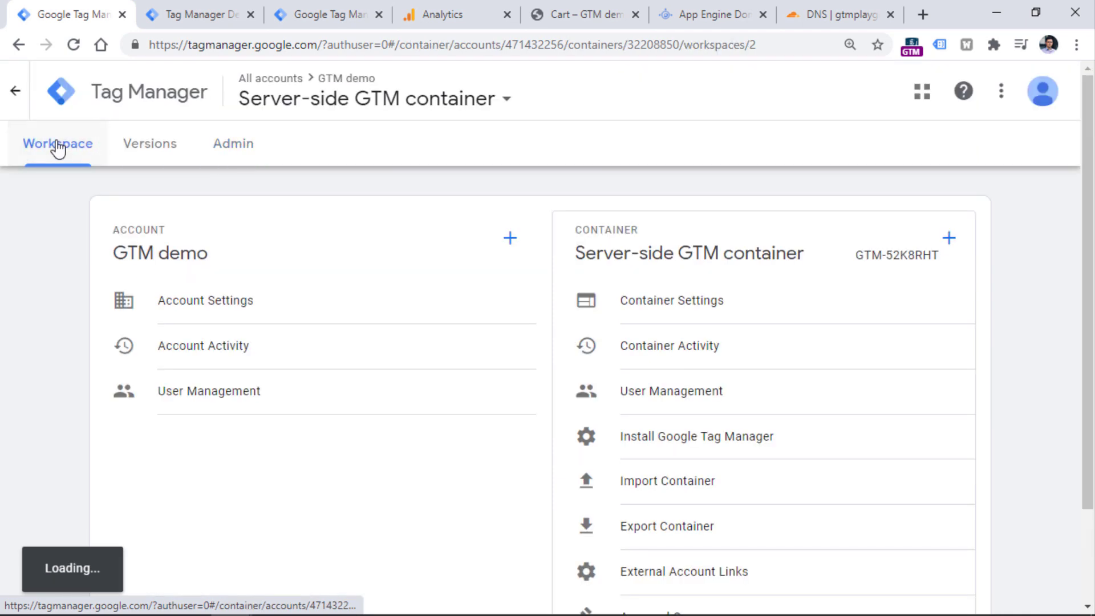
left_click(57, 147)
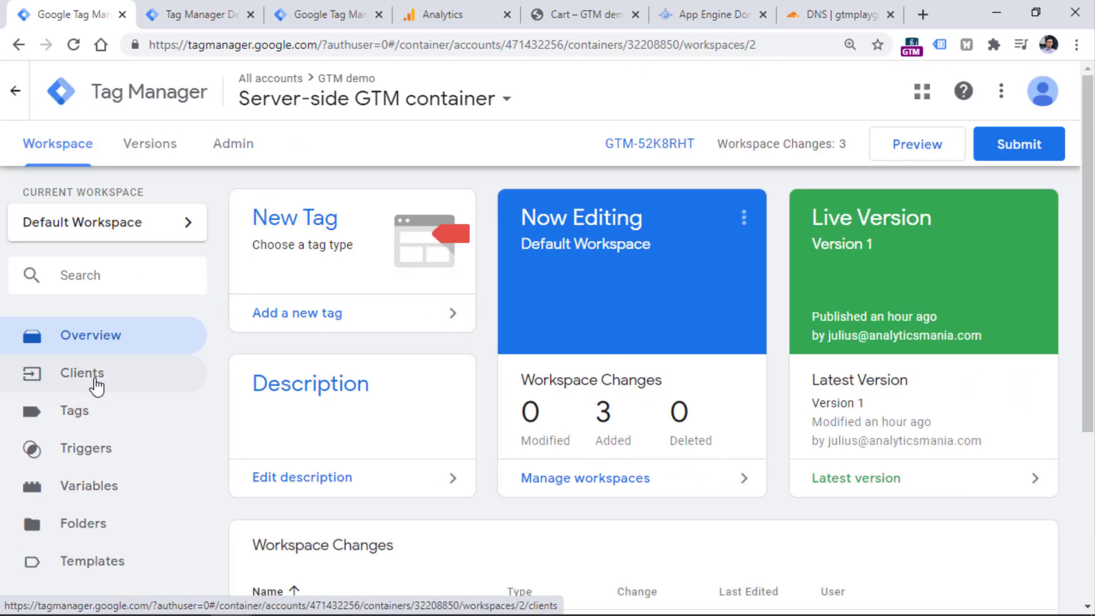
left_click(89, 381)
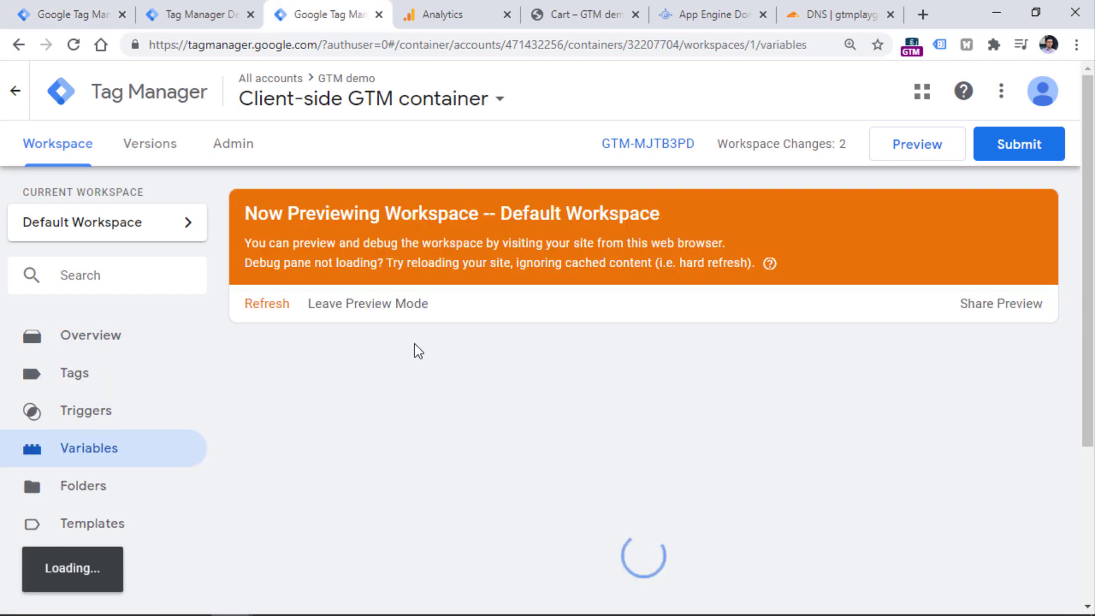
scroll(416, 349, "down", 4)
left_click(286, 520)
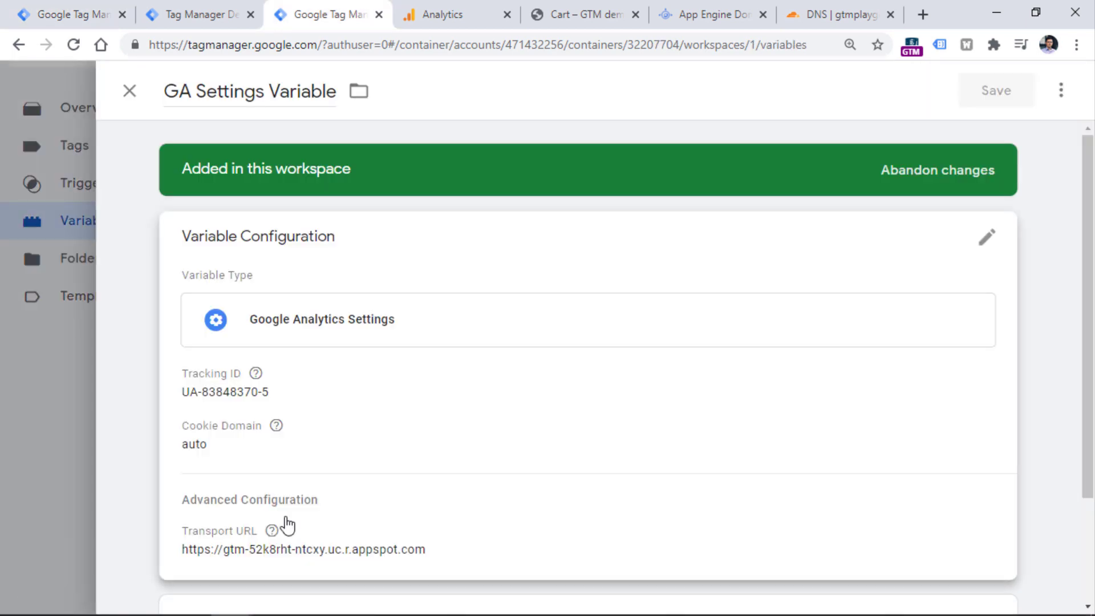
left_click(412, 472)
scroll(357, 337, "down", 5)
scroll(357, 337, "down", 10)
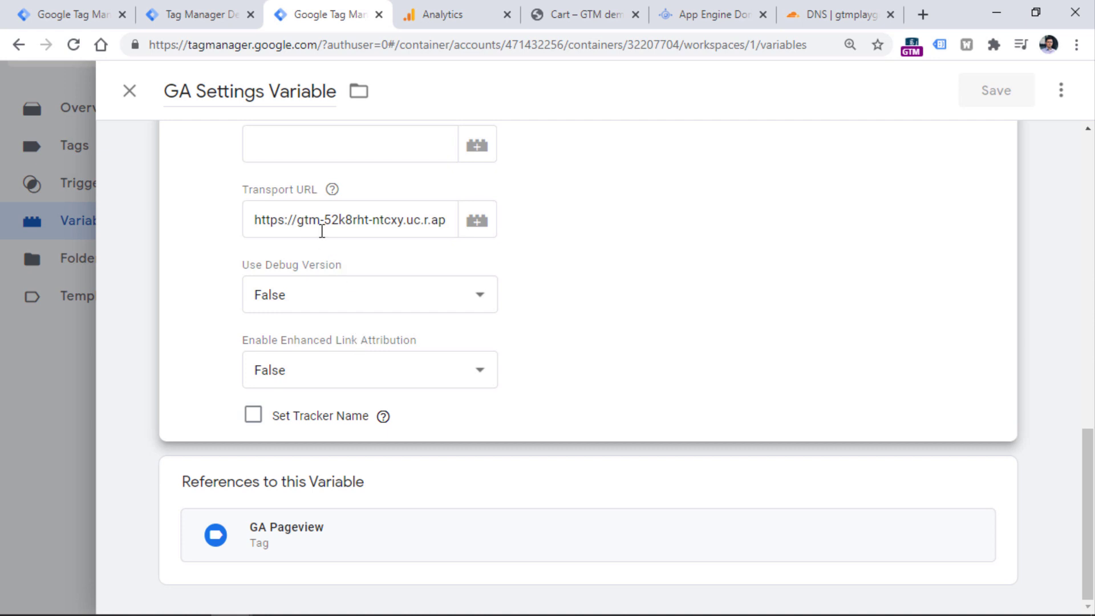
left_click_drag(382, 222, 445, 213)
key("BackSpace")
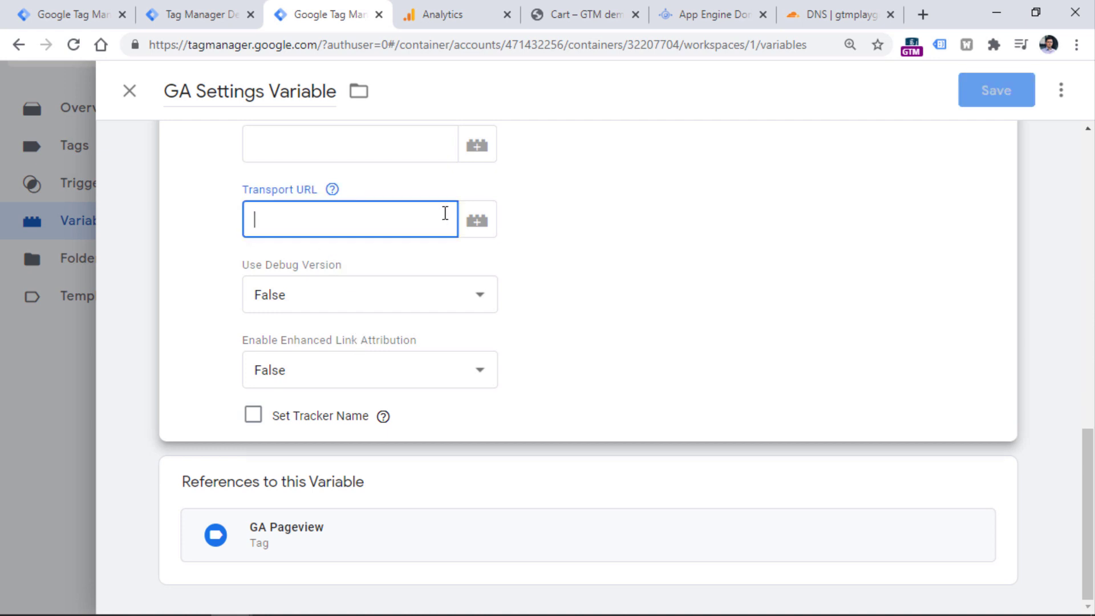
key("ctrl+v")
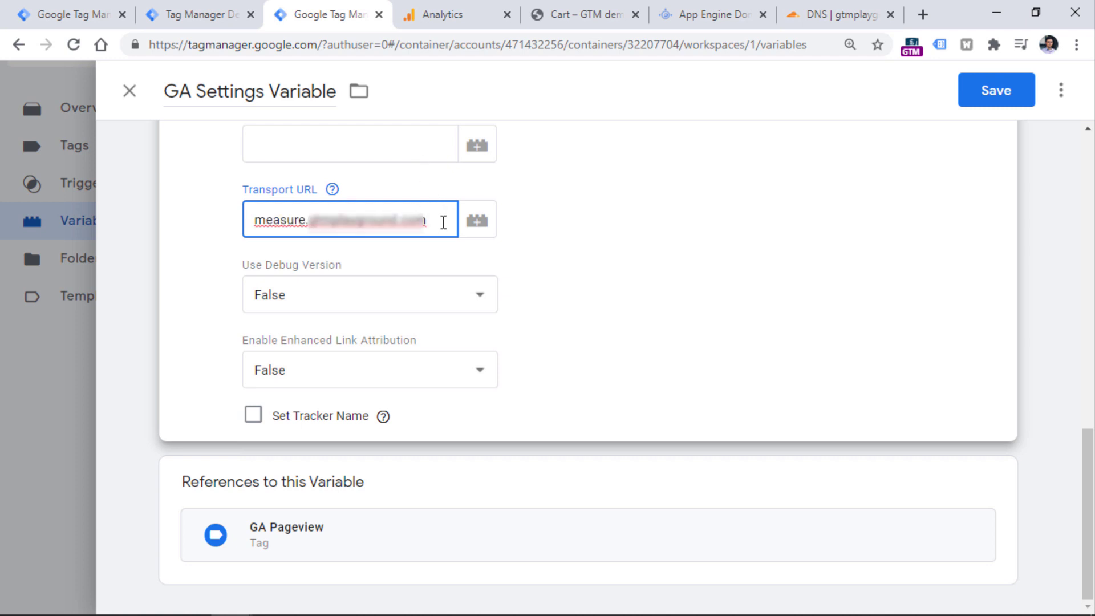
key("BackSpace")
left_click_drag(279, 225, 243, 220)
left_click(399, 222)
left_click(437, 220)
left_click(253, 220)
type("https")
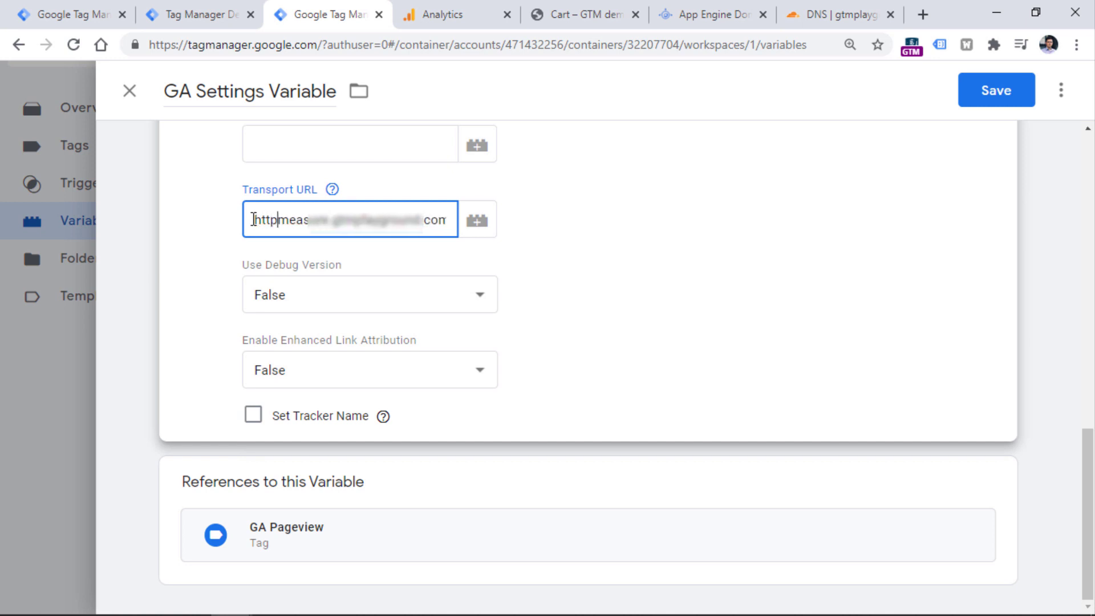
type("://")
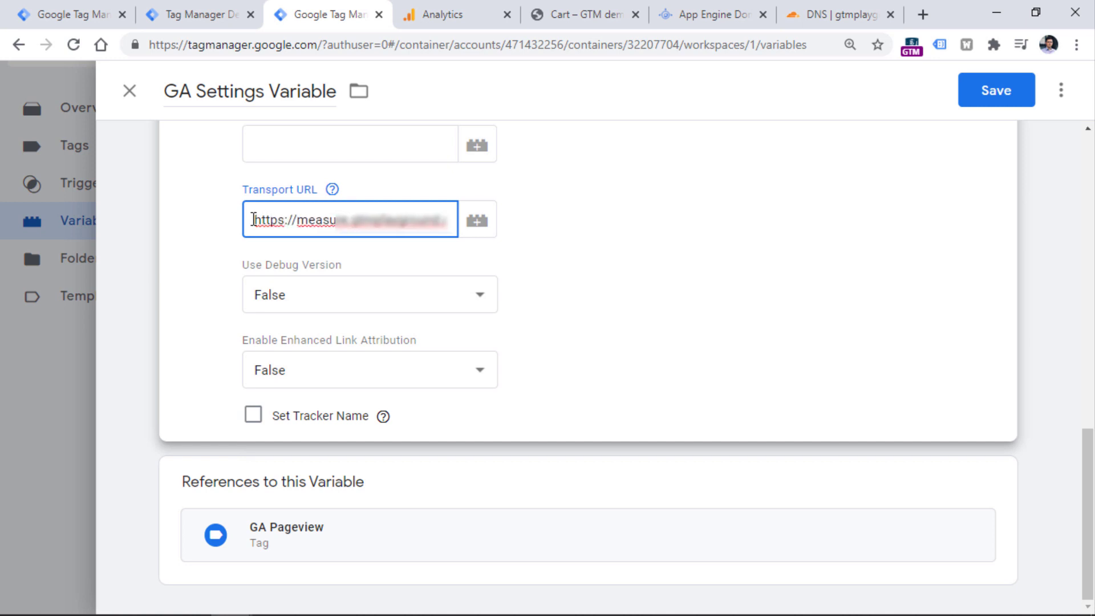
left_click(974, 97)
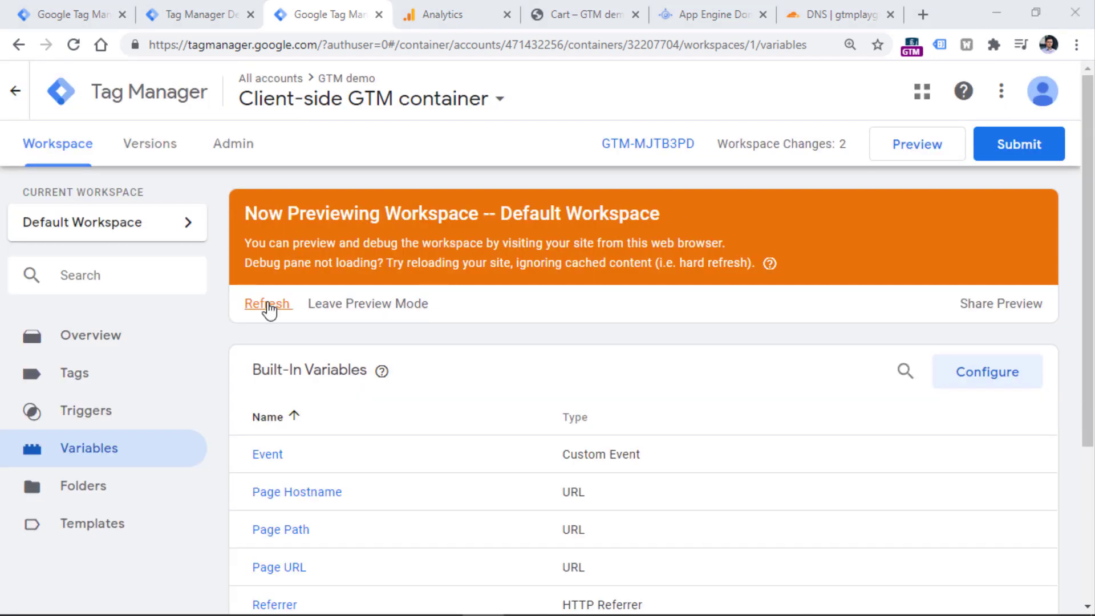
- Refresh the client-side container's preview, switch to the server-side GTM container, and start its preview mode
left_click(268, 305)
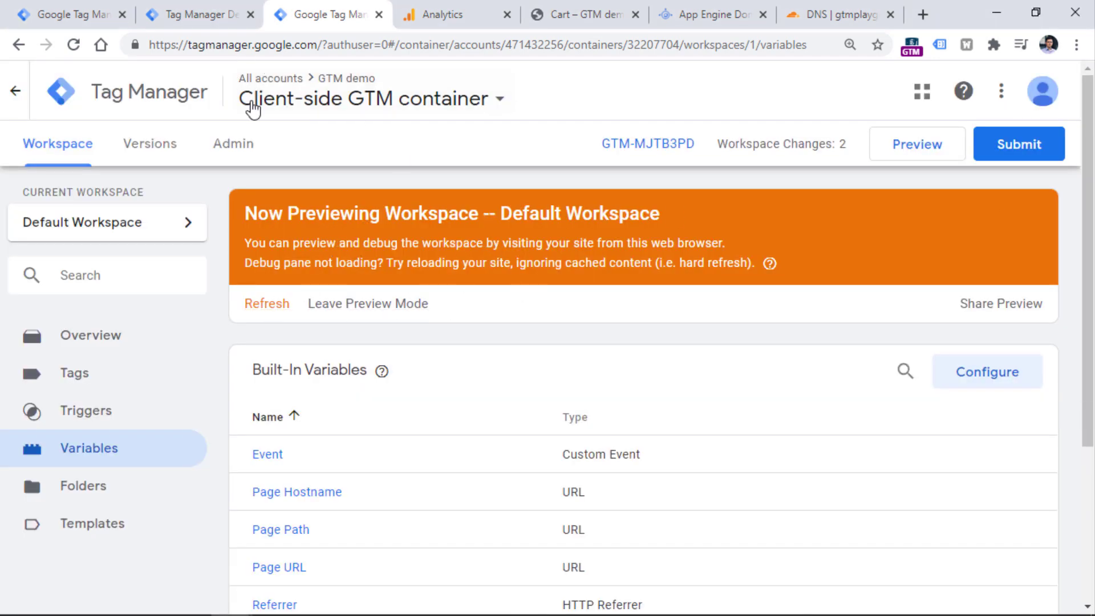
left_click(62, 14)
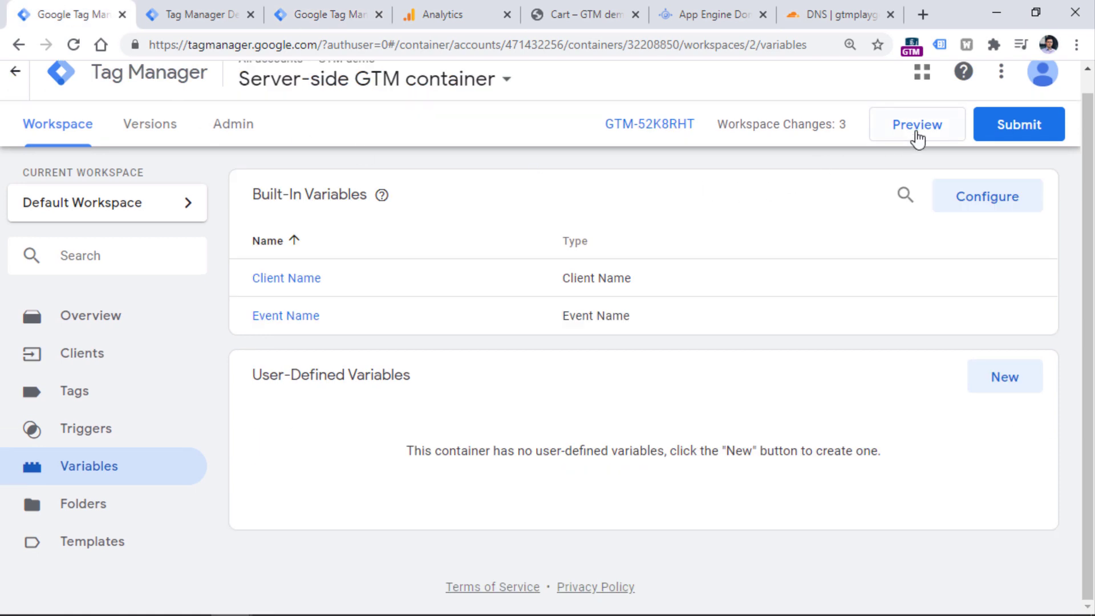
scroll(730, 223, "up", 1)
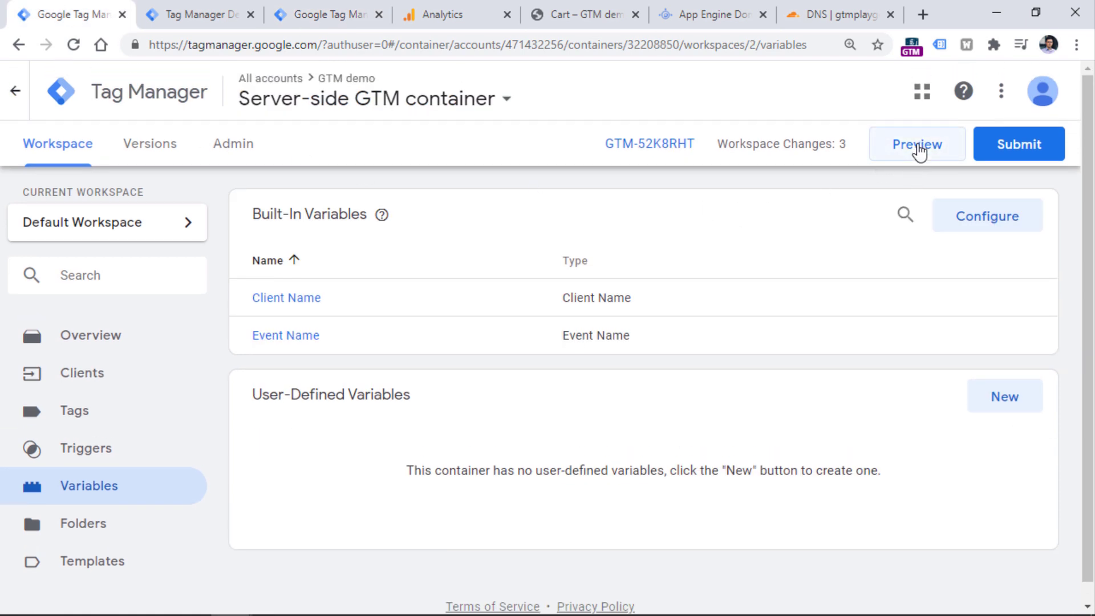
left_click(918, 150)
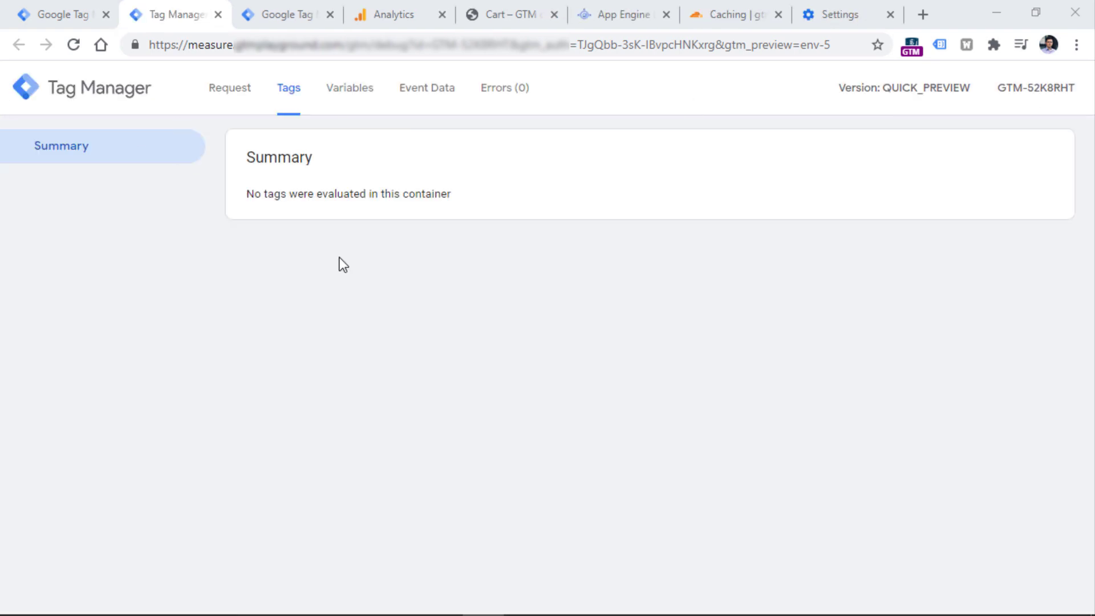
- Close the open server-side debug page and relaunch preview mode from the server-side GTM container's workspace
left_click(73, 13)
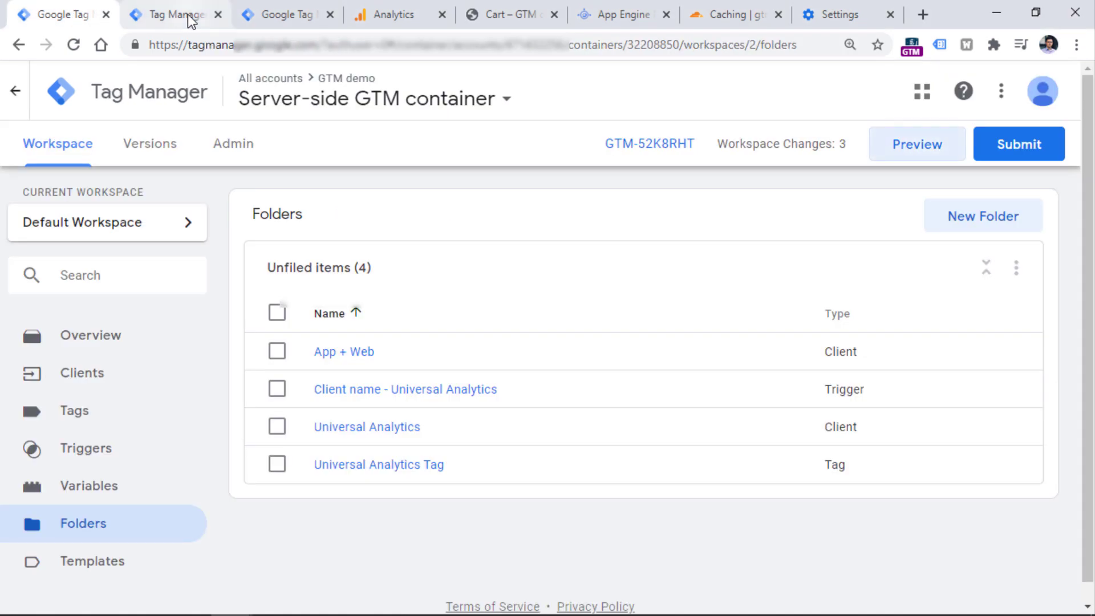
left_click(191, 16)
left_click(217, 14)
left_click(932, 151)
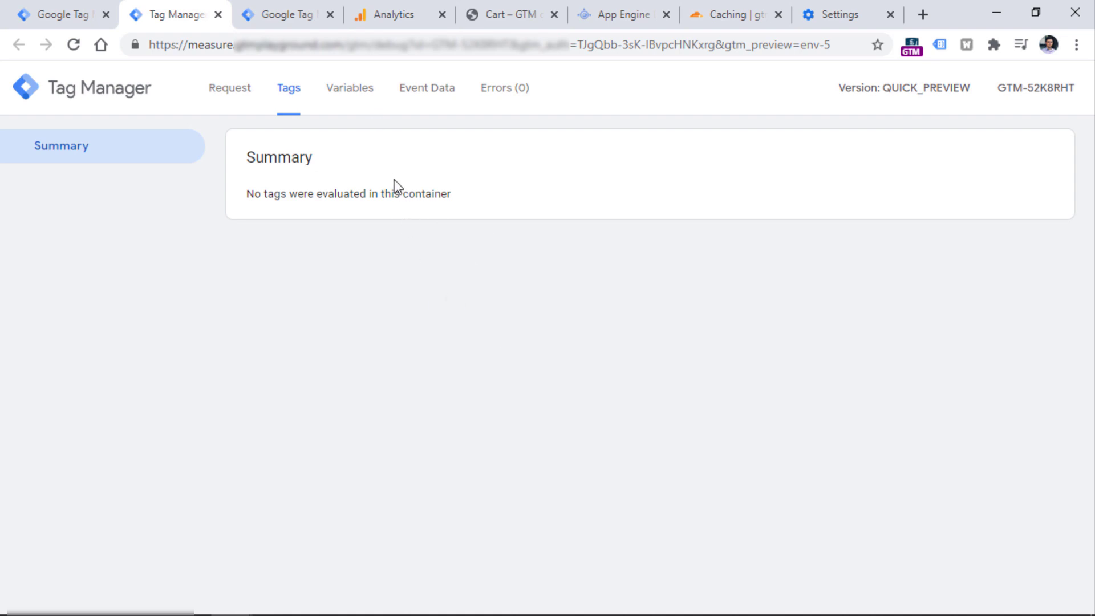
- Reload the demo site's Cart page and enlarge its Tag Manager debug pane to show the fired tags
key("ctrl+5")
key("F5")
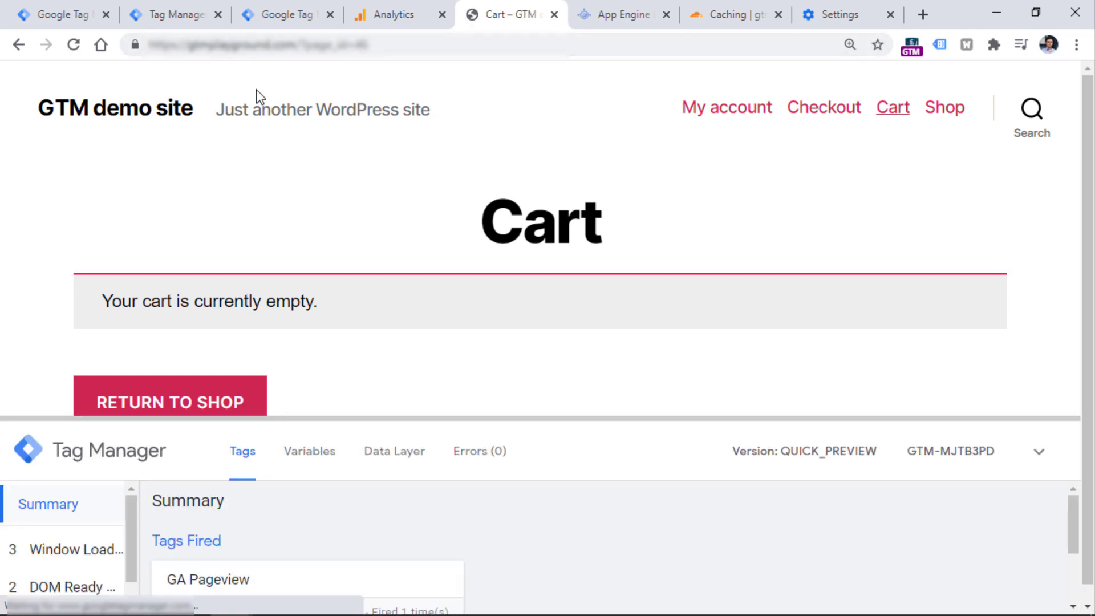
left_click_drag(291, 418, 298, 308)
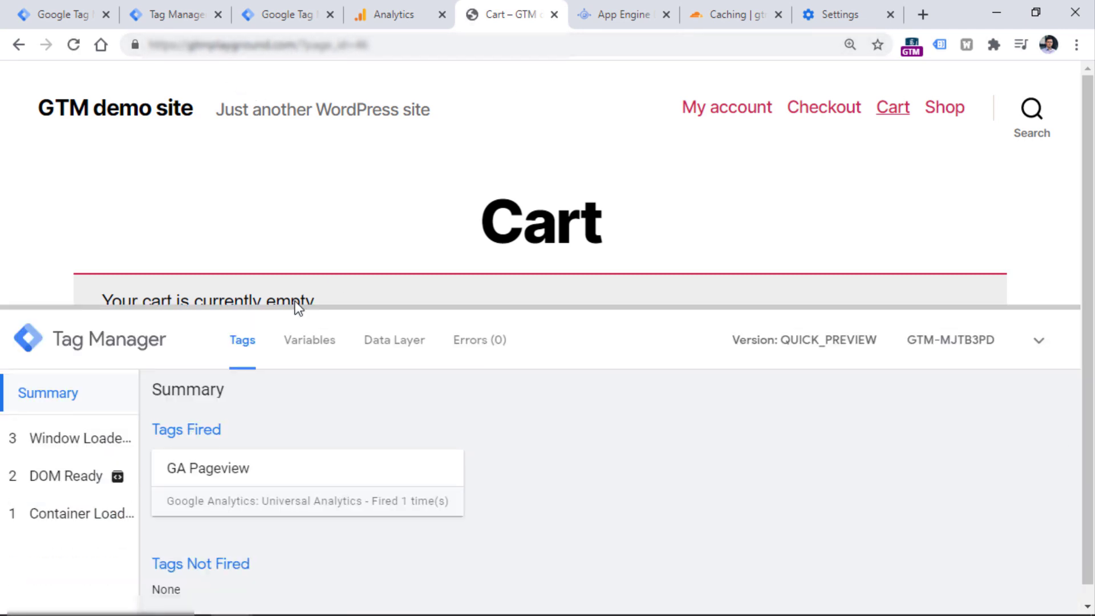
- Inspect the page_view event's Universal Analytics Tag in the server-side preview, and compare the active page in Analytics Realtime with the Cart page's URL
left_click(169, 16)
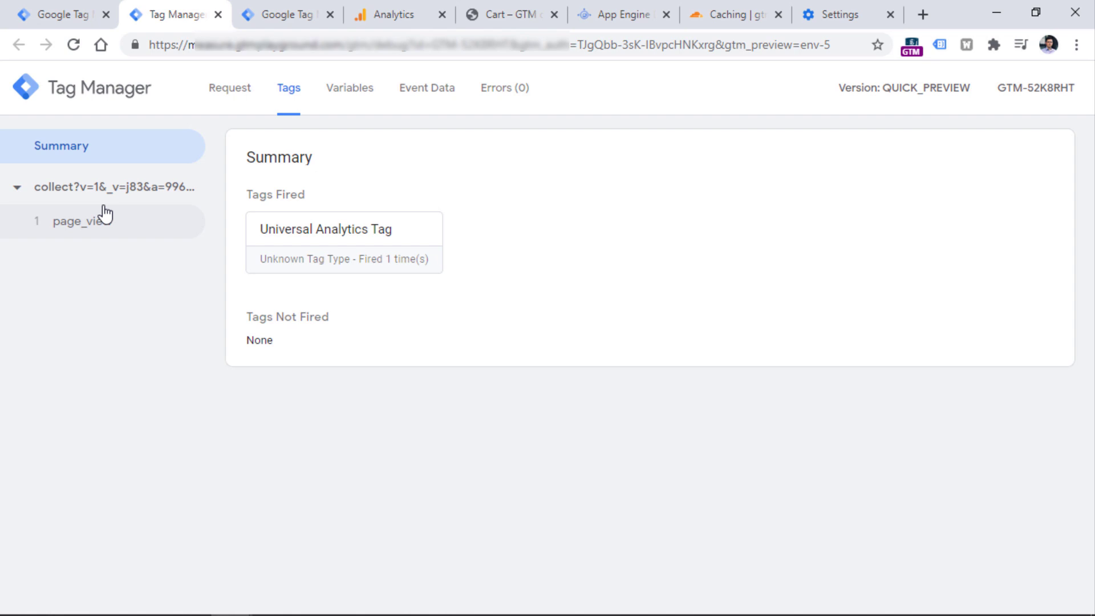
left_click(111, 229)
left_click(329, 239)
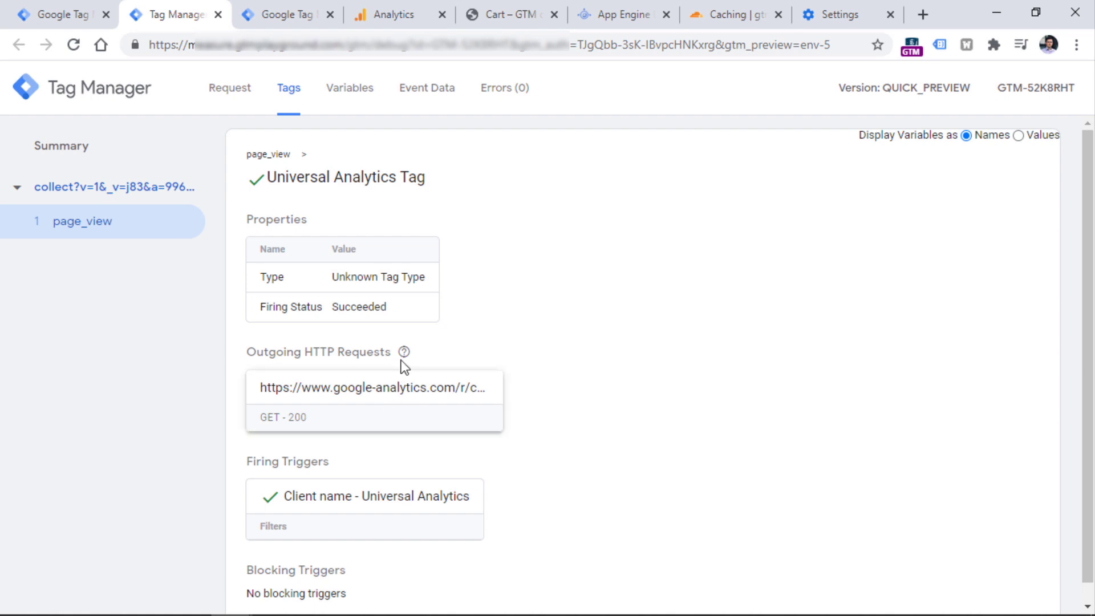
left_click(402, 14)
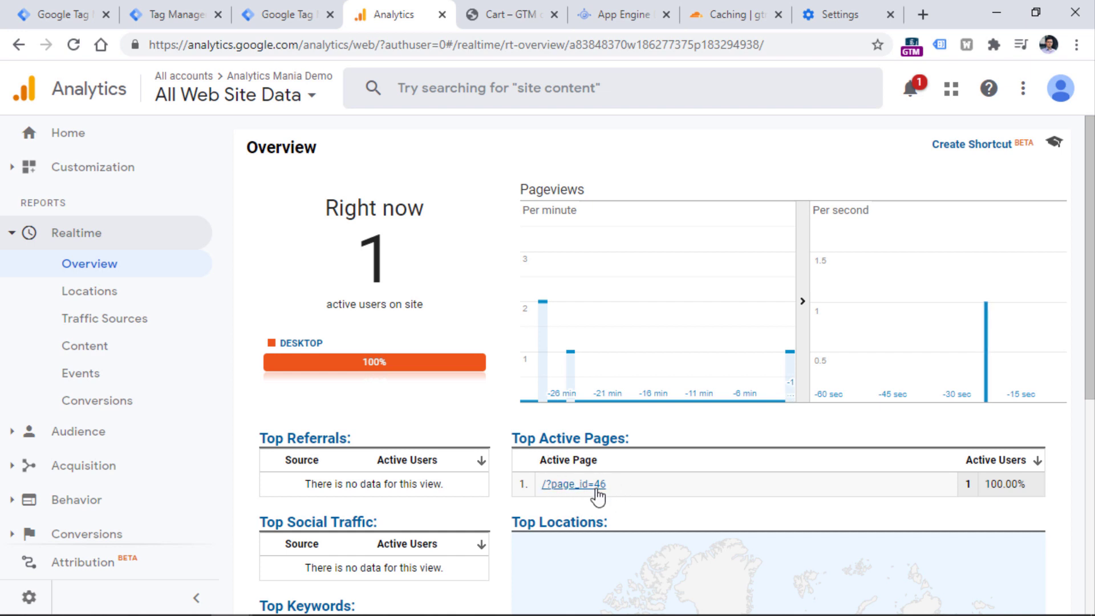
left_click(510, 22)
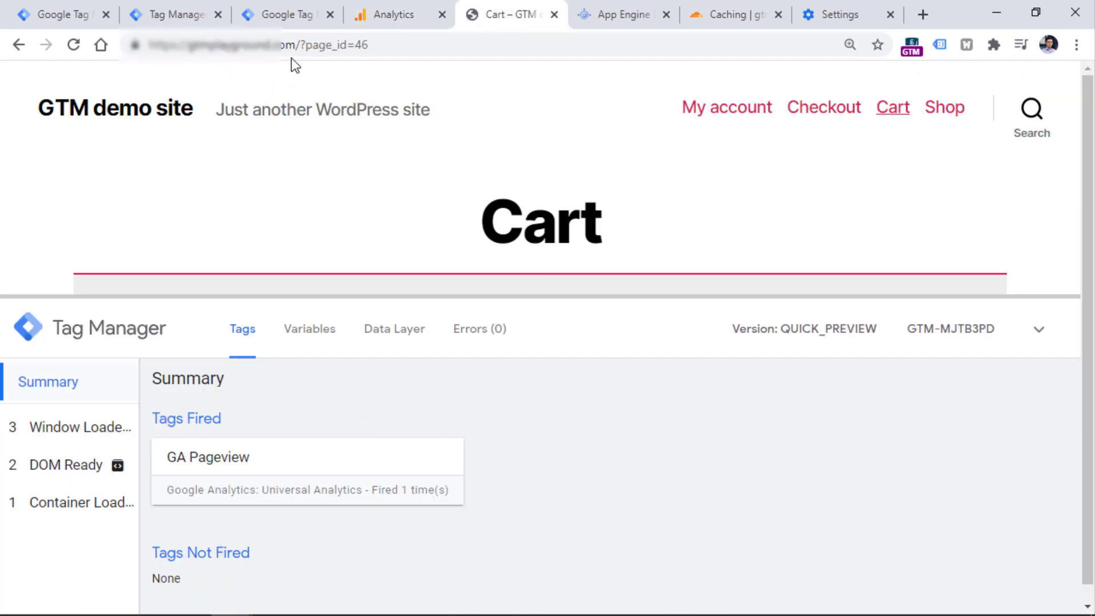